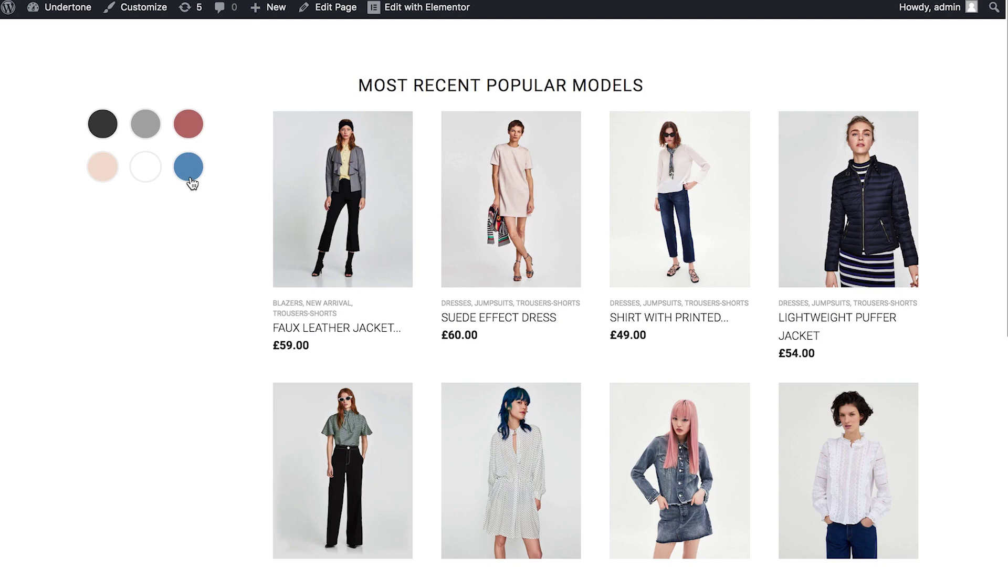
Try out the visual color and brand filters on the product page and the Meeting filter on the events calendar.
click(150, 181)
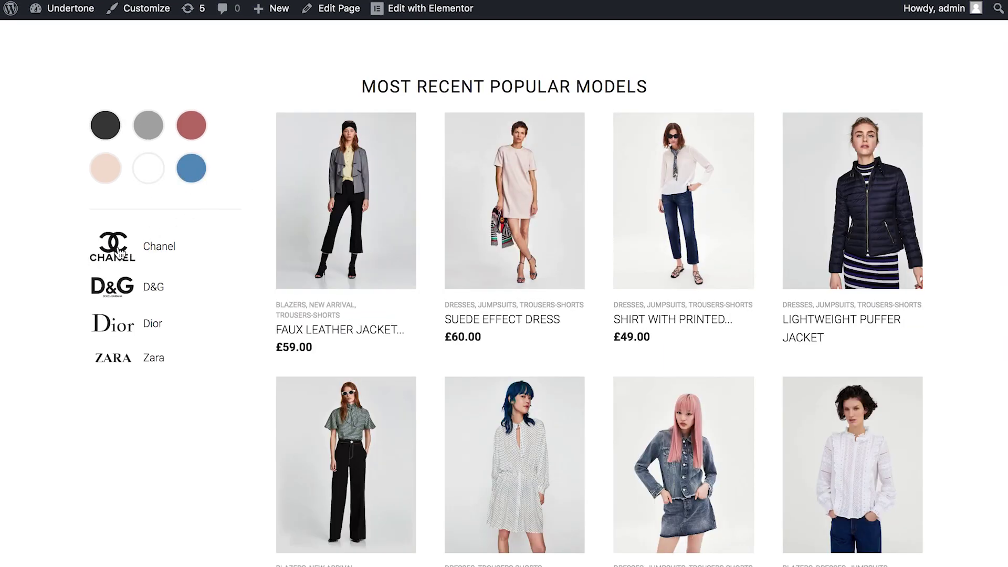
click(116, 251)
click(117, 297)
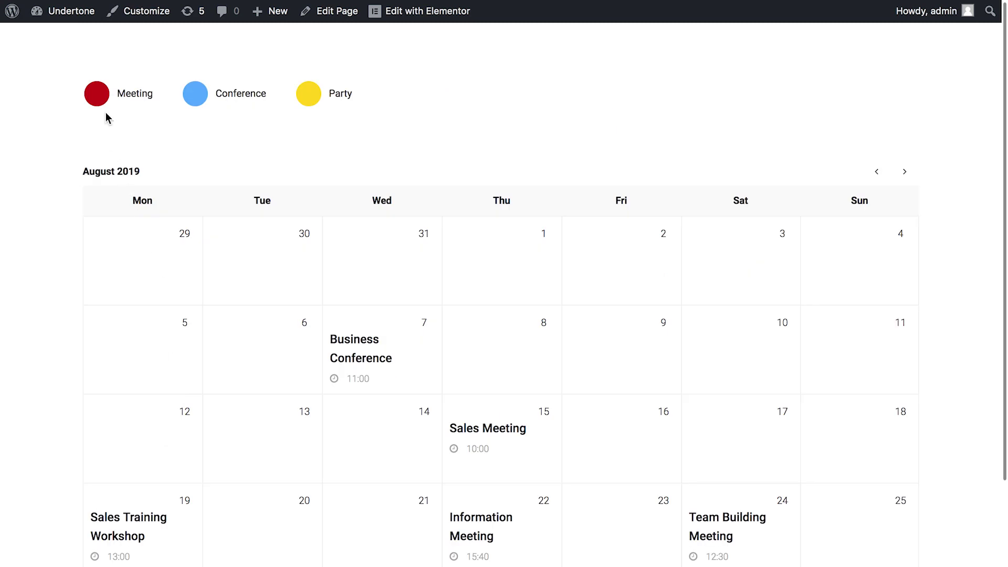
click(97, 102)
scroll(65, 138, down, 2)
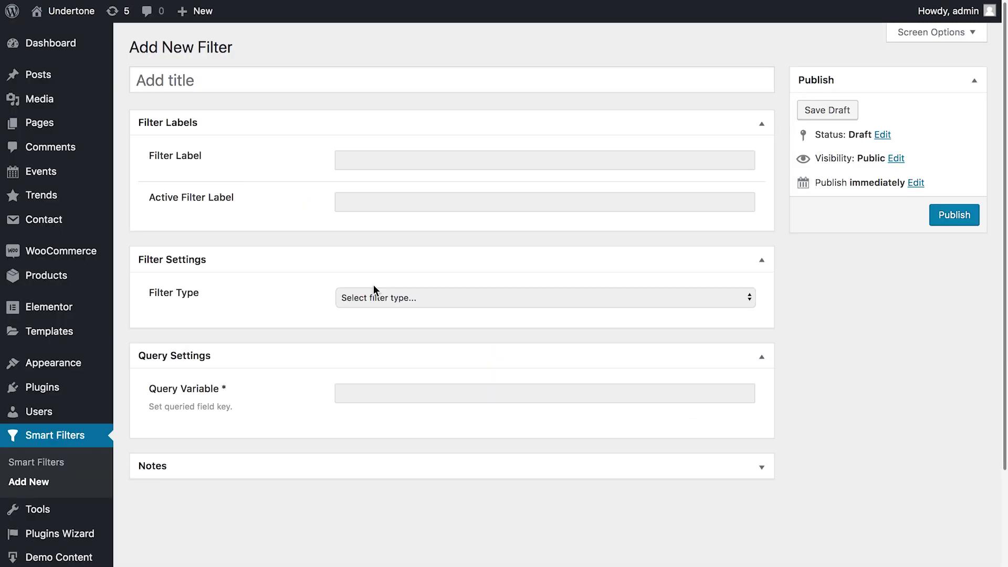
Set the new smart filter's type to Visual and its data source to Taxonomies.
click(373, 295)
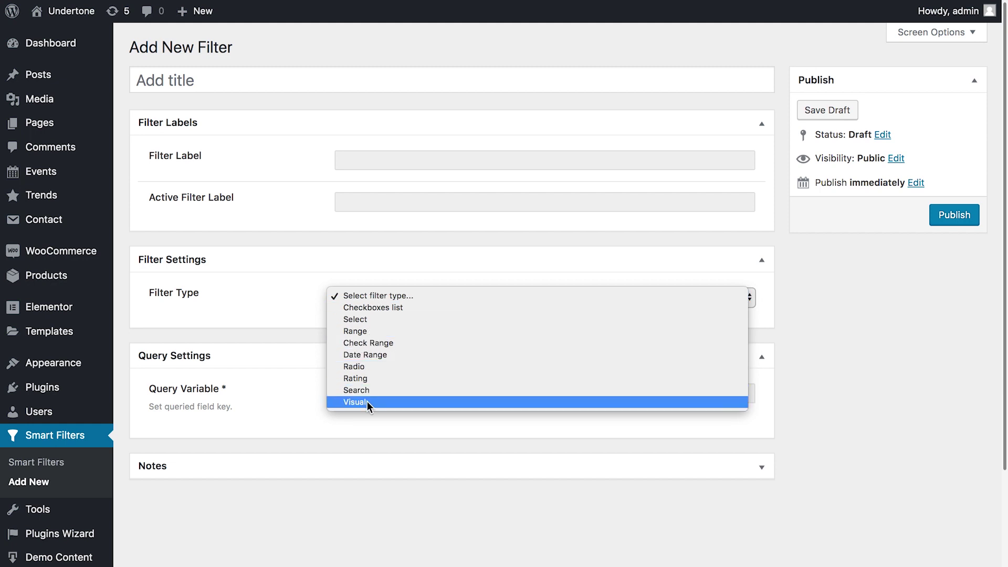
click(366, 401)
click(369, 340)
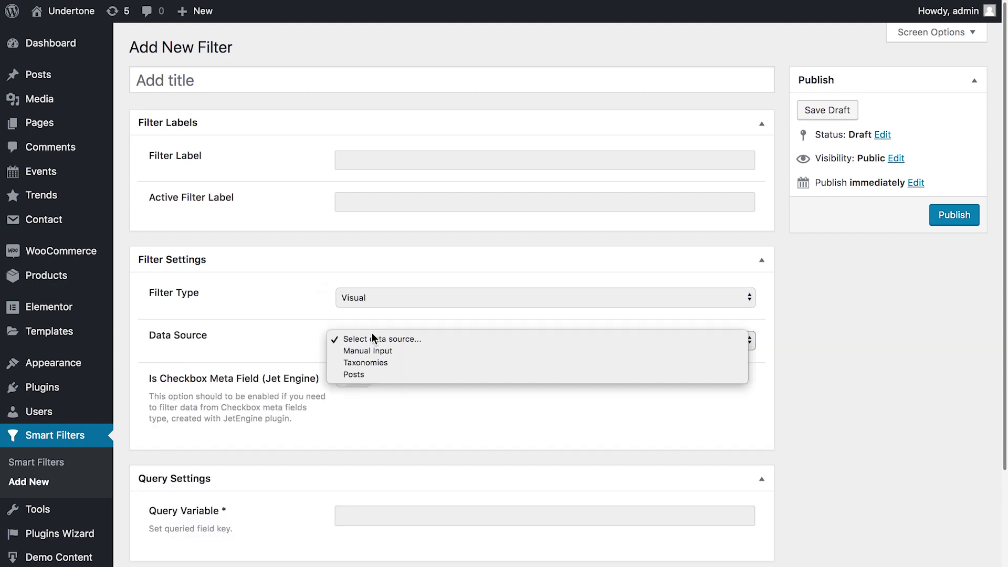
click(414, 389)
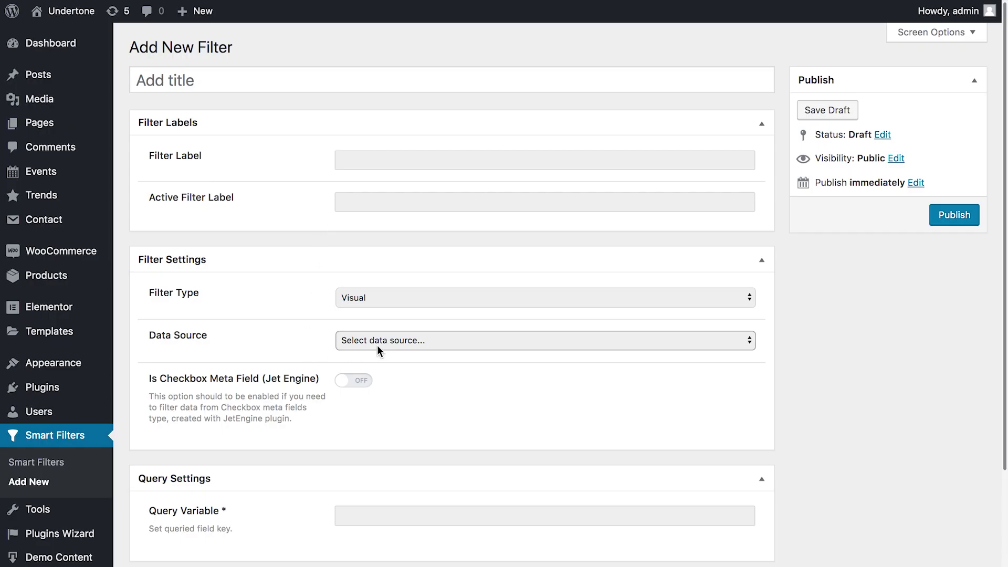
click(388, 344)
click(389, 362)
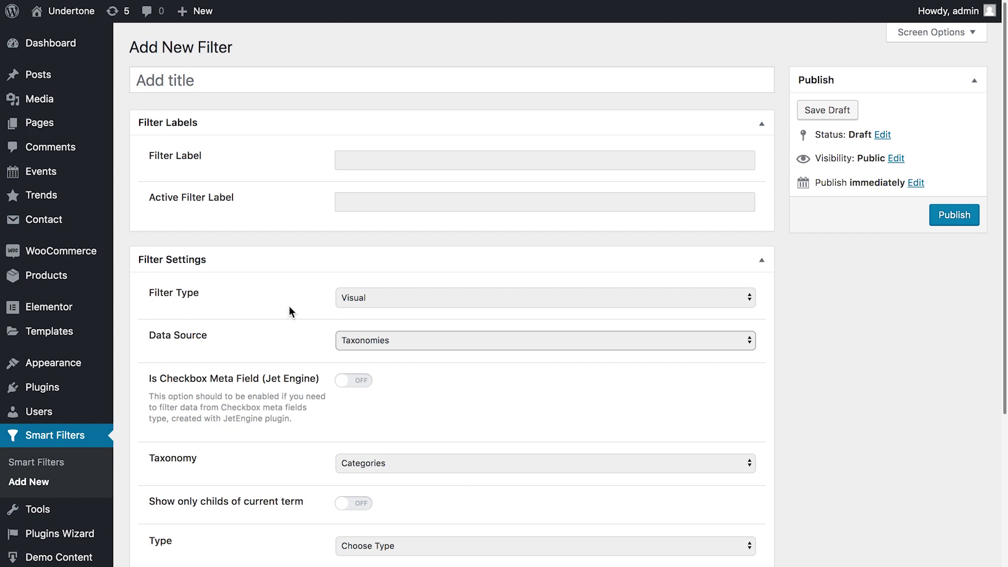
Add a WooCommerce product attribute named Color with the slug color and archives enabled.
mouse_move(74, 279)
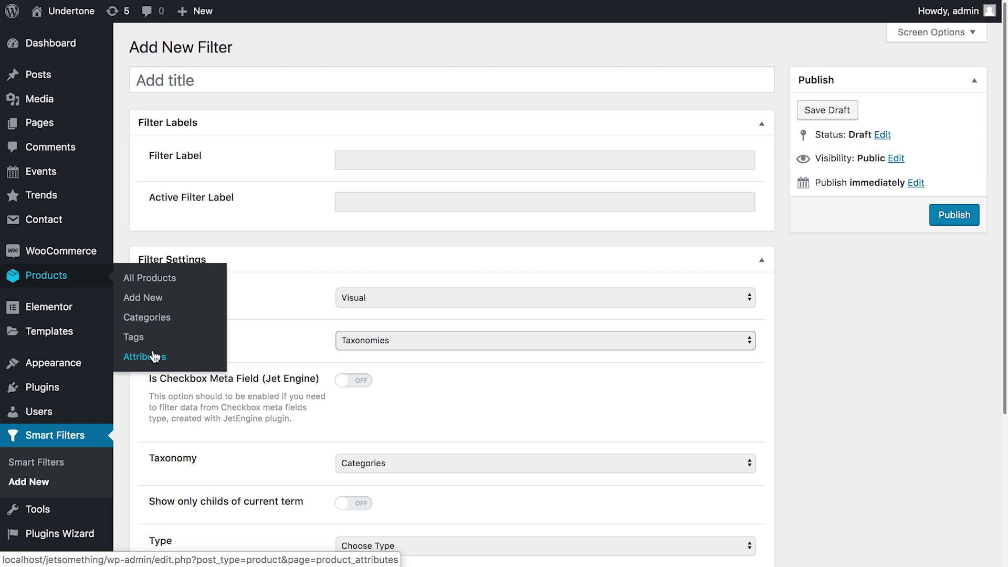
mouse_move(54, 83)
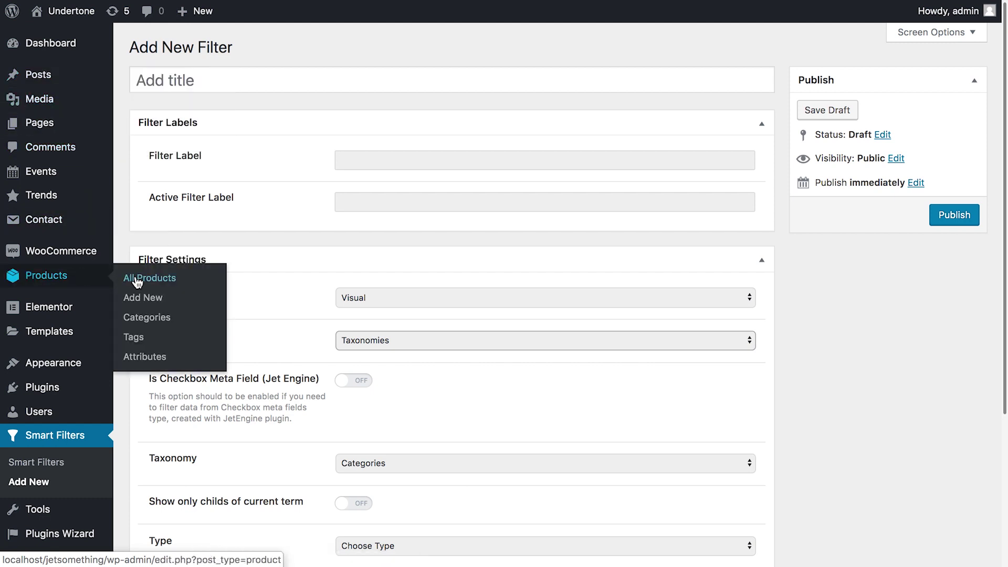
click(161, 360)
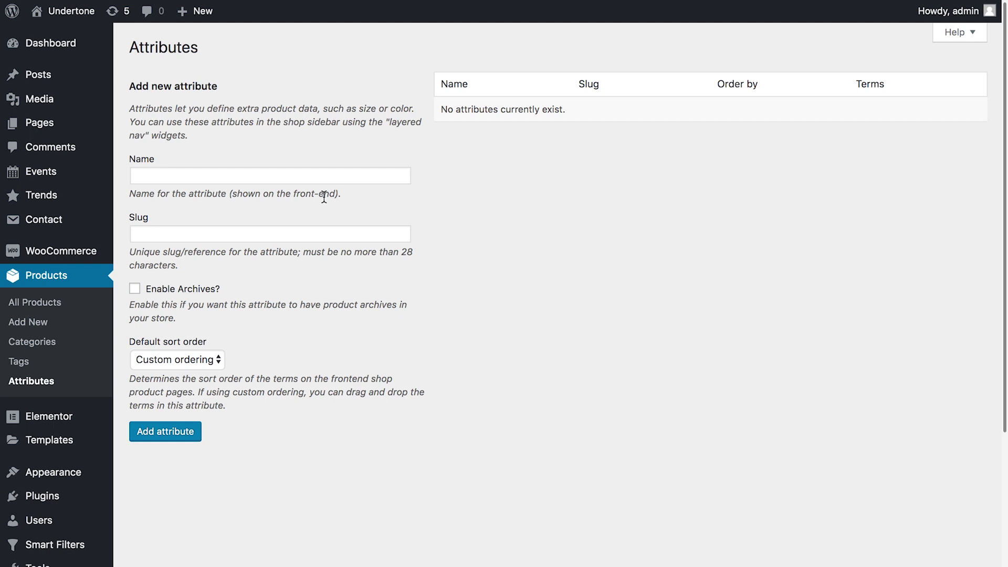
click(276, 179)
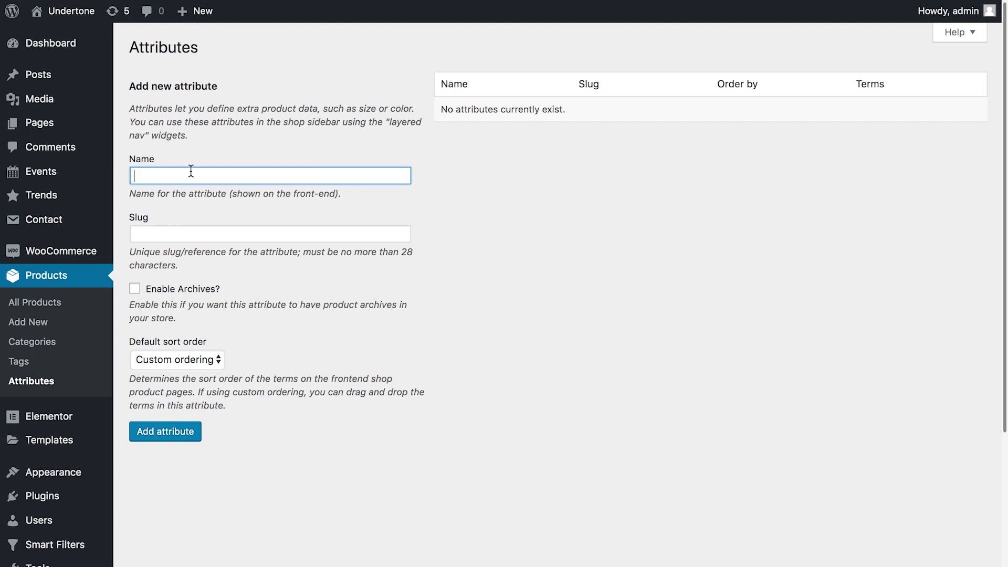
text(Color)
click(180, 232)
text(color)
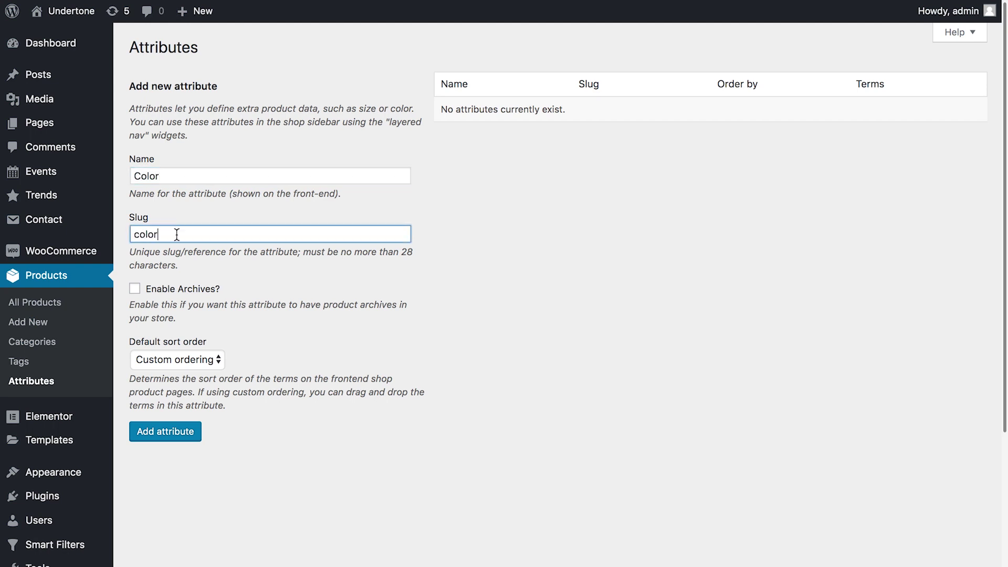
click(134, 288)
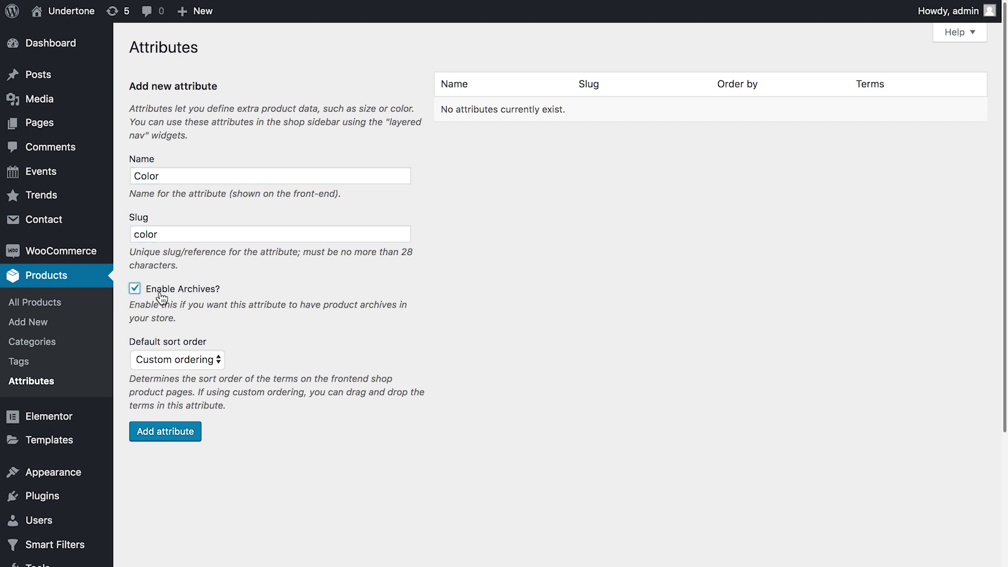
click(178, 439)
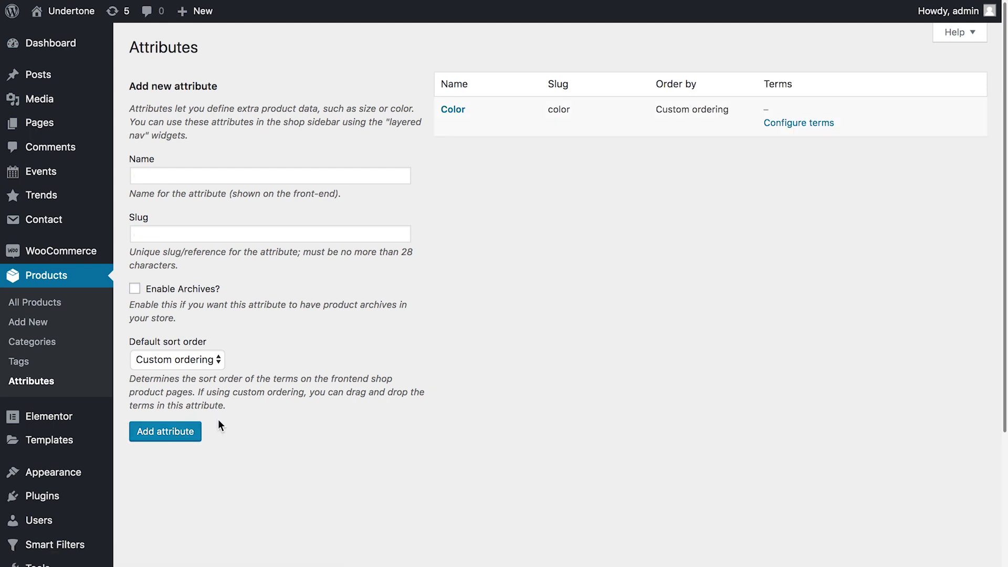
Open the terms of the Color attribute and add the term Black with the slug black.
click(792, 124)
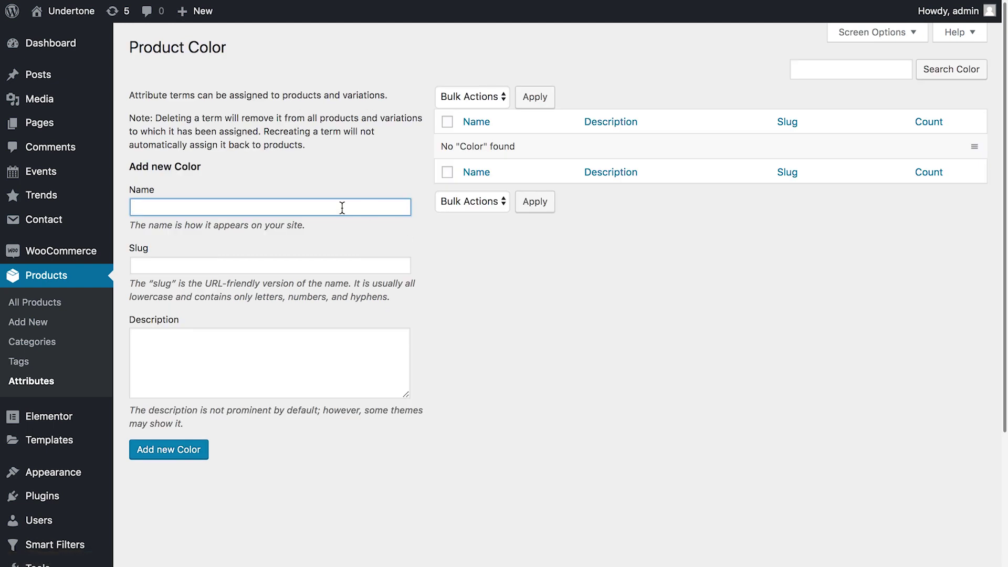
text(Black)
click(299, 265)
text(black)
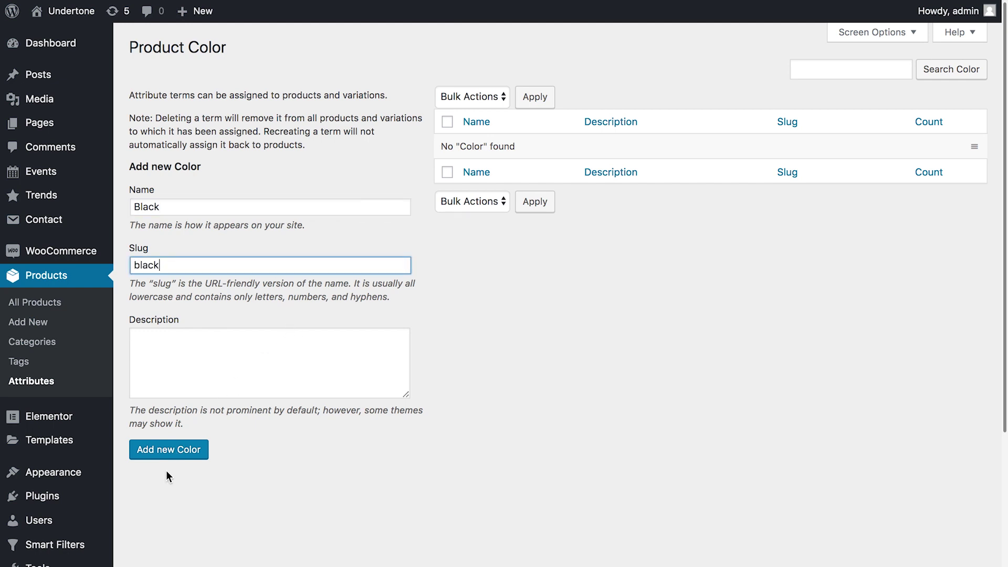
click(183, 454)
Add the term White with the slug white to the Color attribute.
click(201, 211)
text(White)
click(203, 264)
text(white)
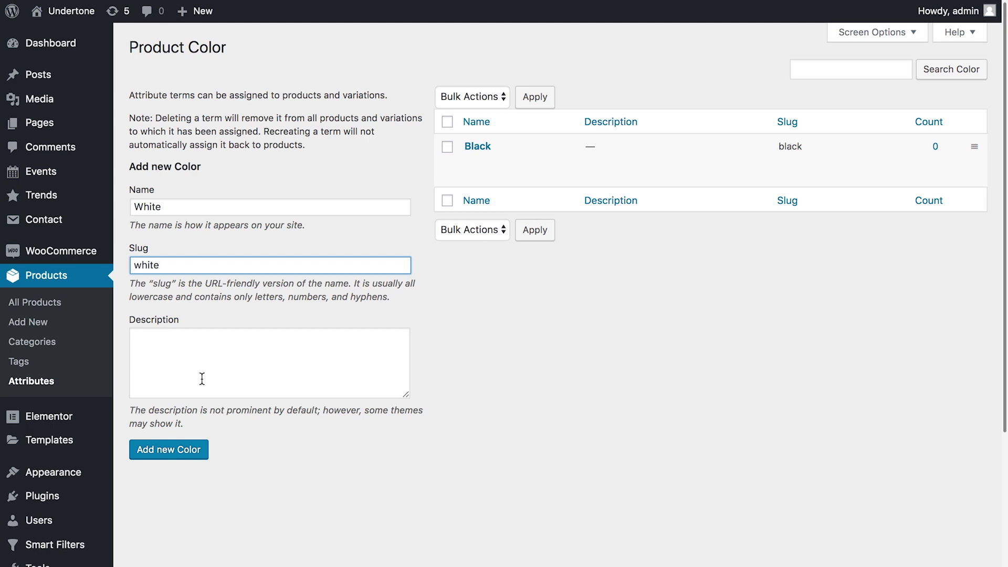
click(192, 449)
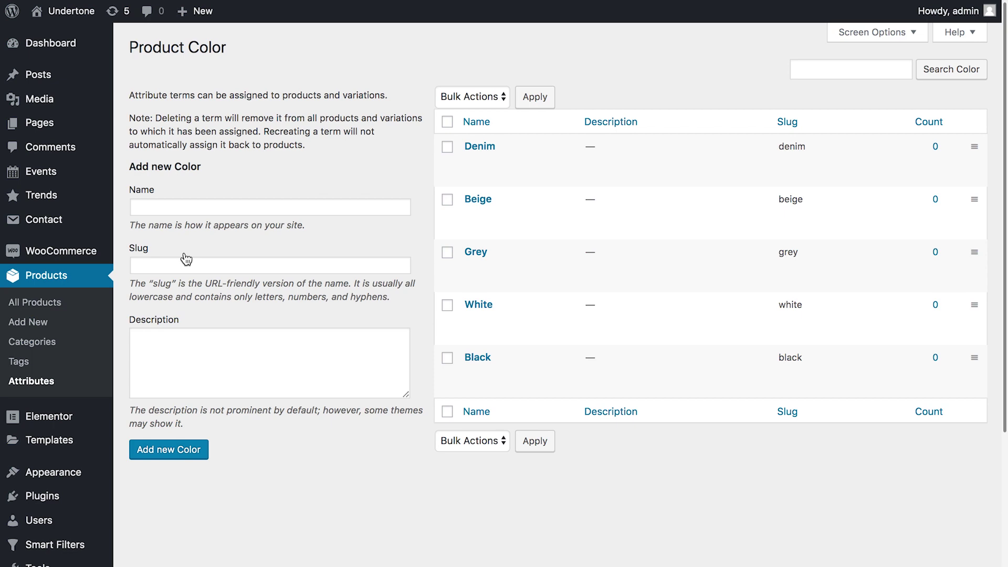
Open the Embroidered shirt product for editing and add the Color attribute to its product data.
click(40, 303)
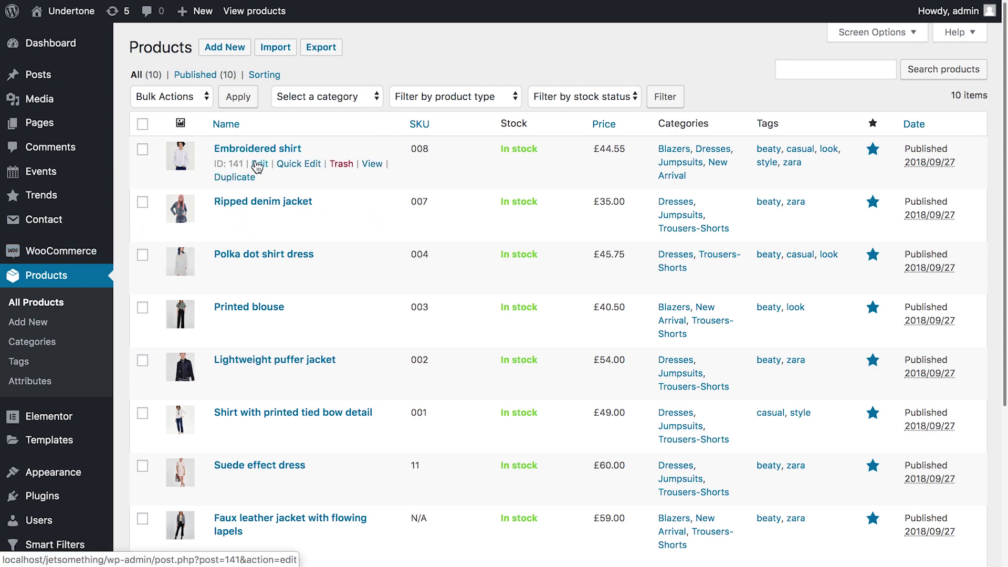
click(257, 167)
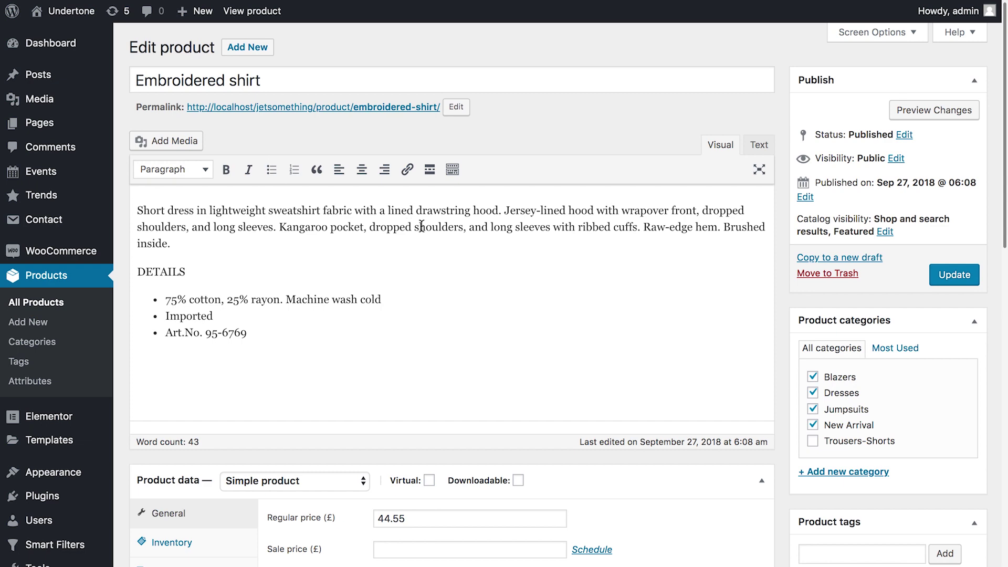
scroll(422, 227, down, 10)
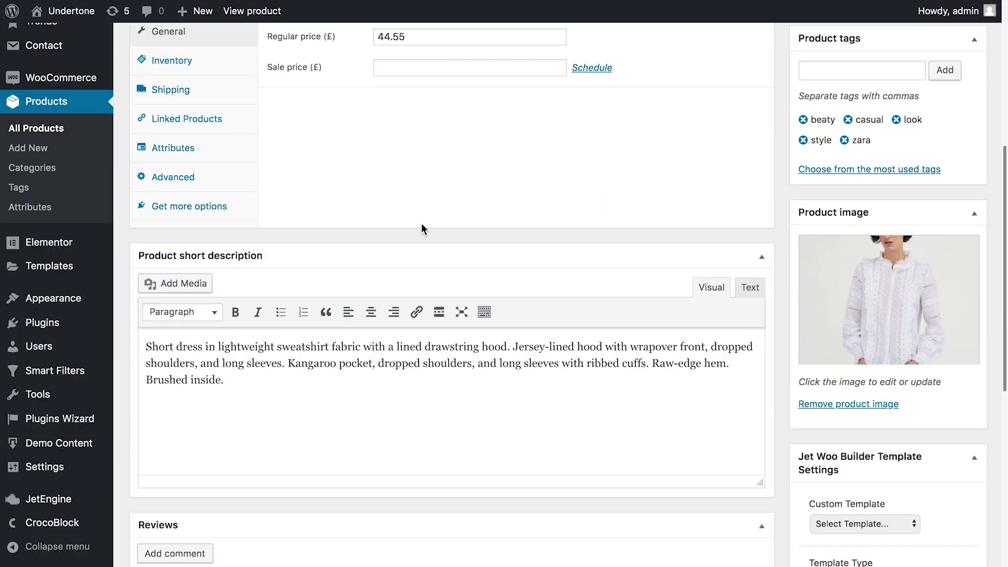
scroll(422, 227, down, 1)
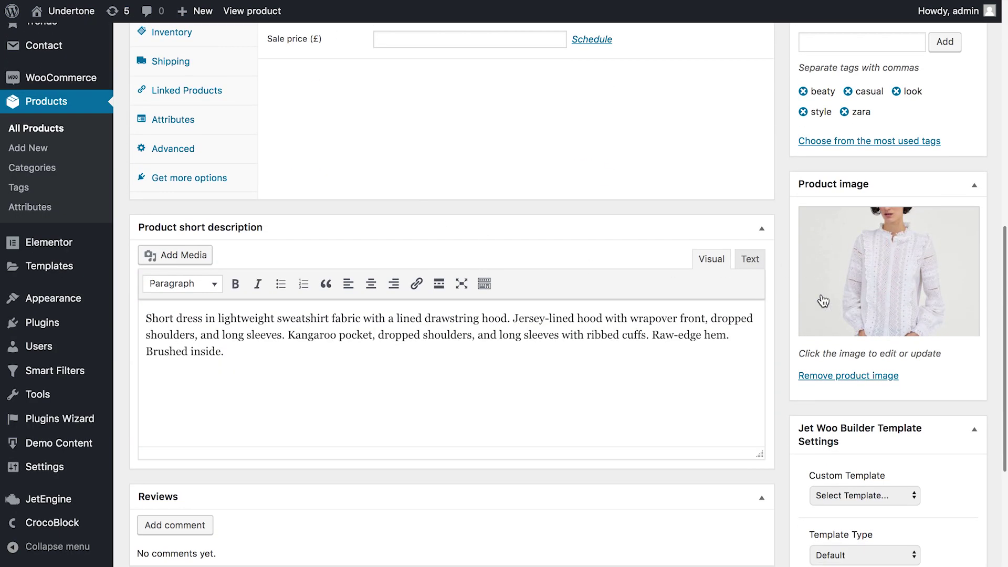
scroll(450, 140, up, 2)
click(173, 176)
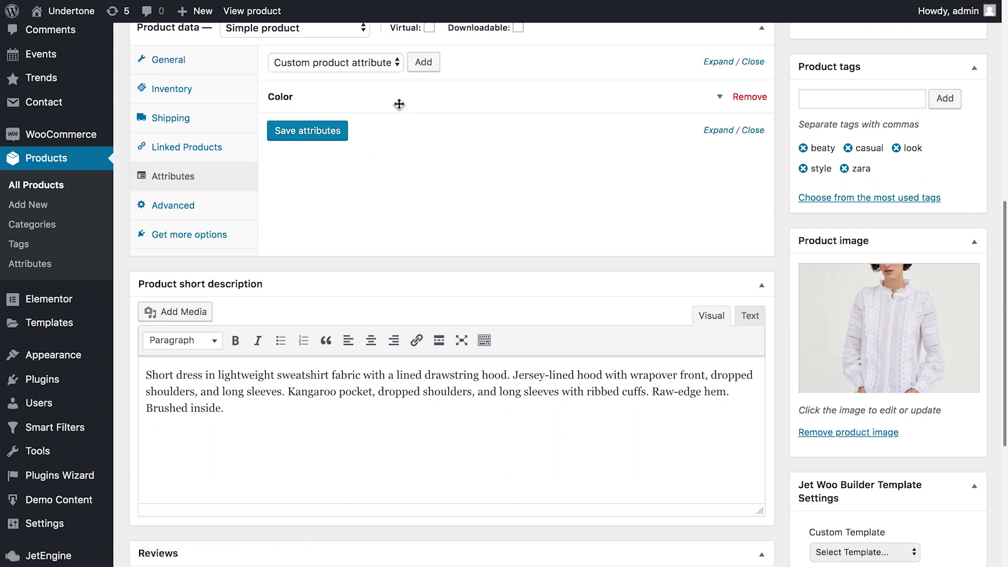
Assign the White term to the Embroidered shirt's Color attribute and leave it visible on the product page.
click(719, 101)
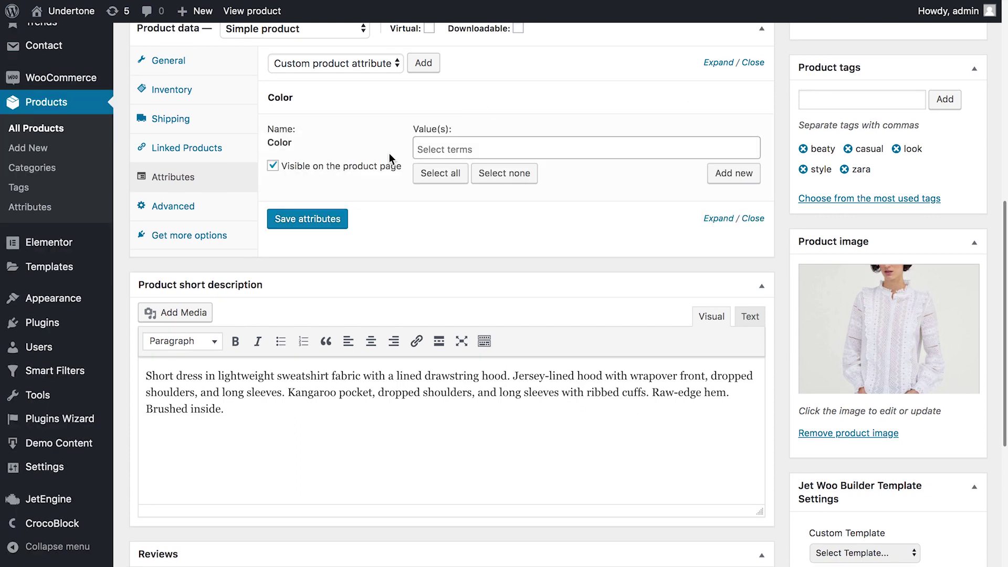
click(451, 151)
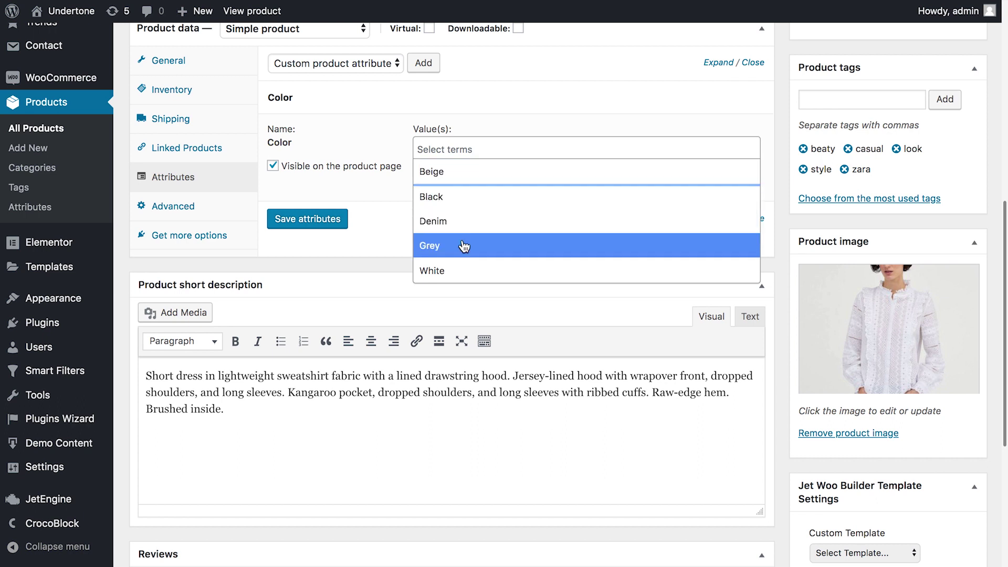
click(451, 270)
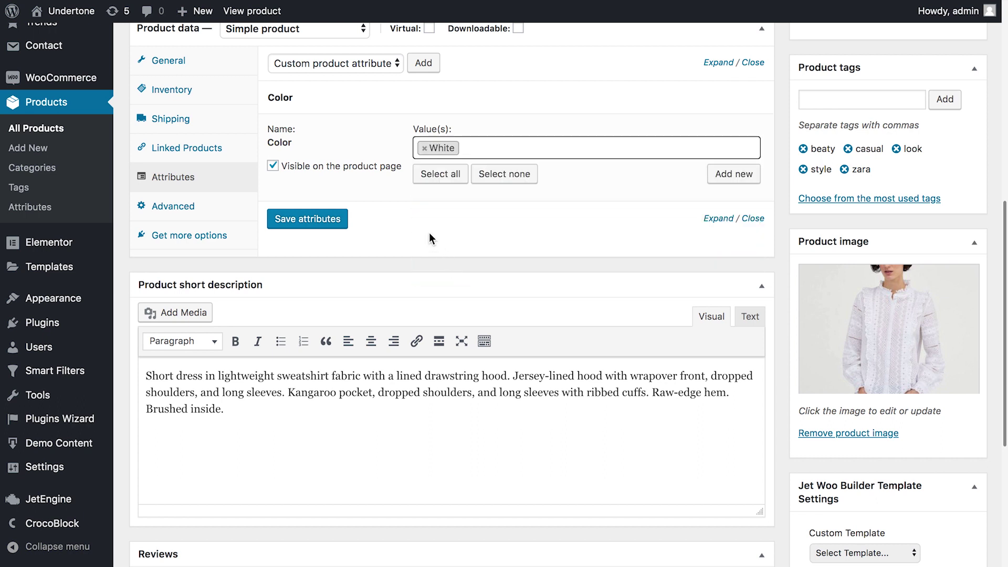
click(273, 165)
click(274, 166)
Create a new color term Red from the Embroidered shirt's Color attribute, and remove it from the shirt's values.
click(742, 176)
text(Red)
click(642, 111)
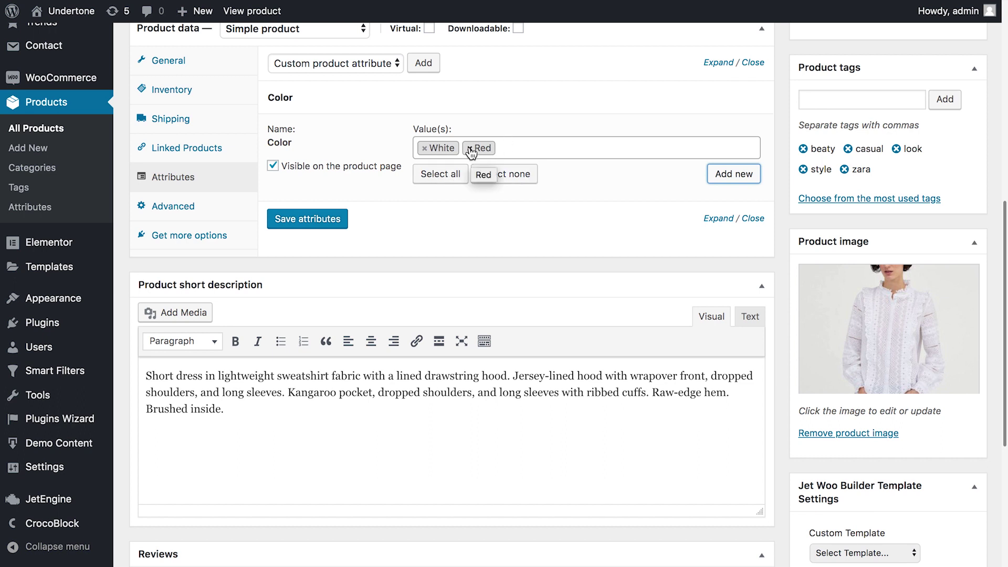
click(470, 149)
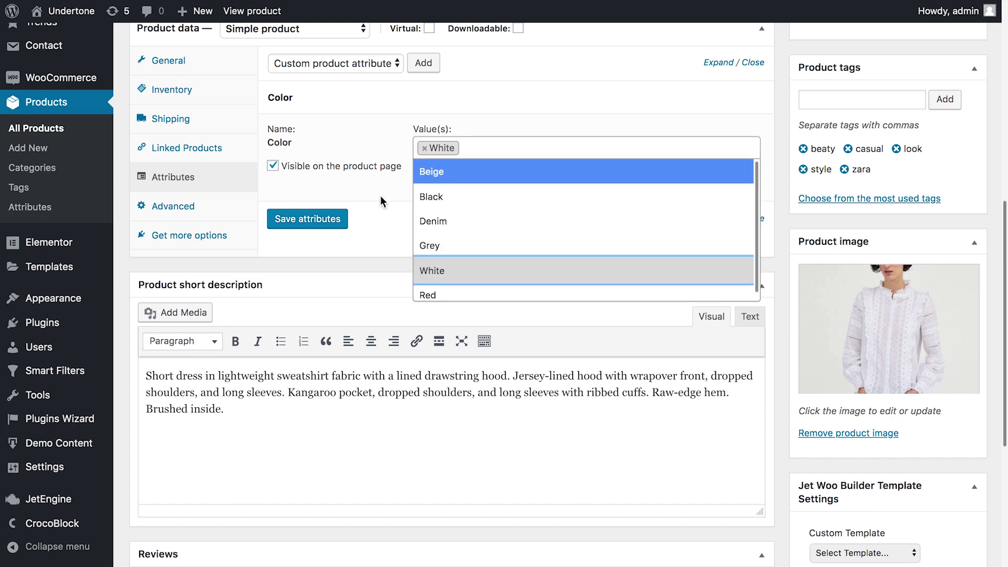
click(386, 211)
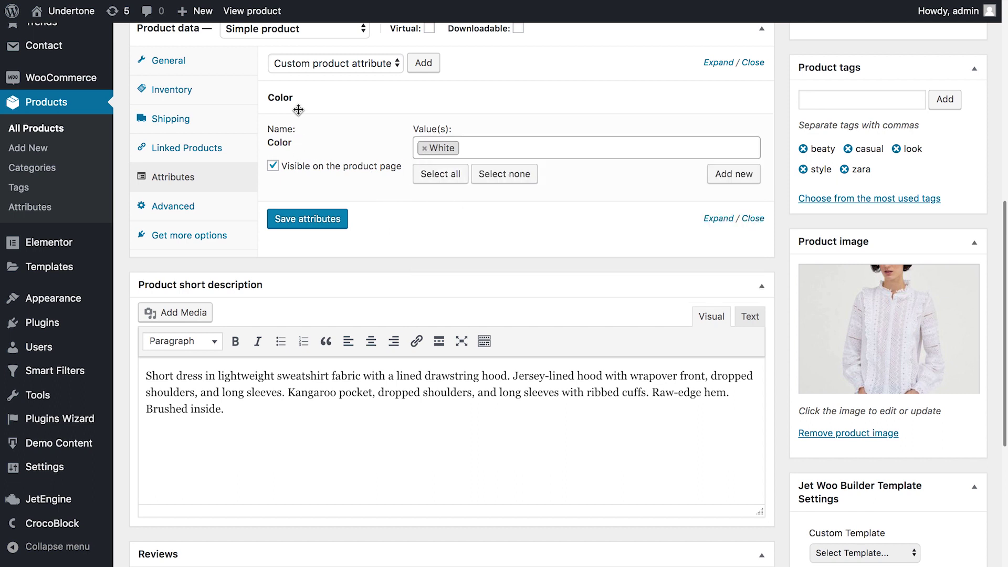
Save the Embroidered shirt's attributes and update the product.
click(312, 218)
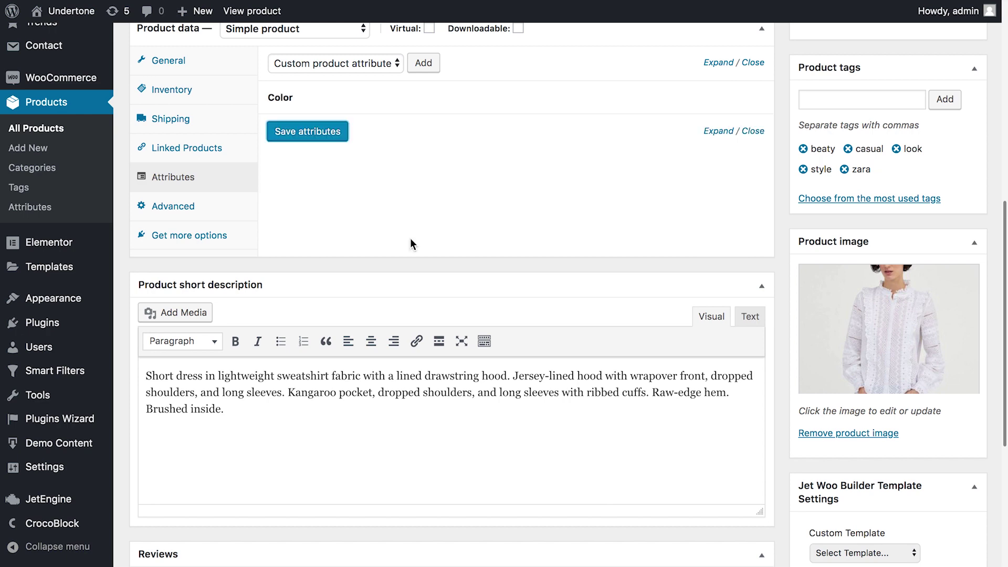
scroll(412, 243, up, 10)
click(948, 276)
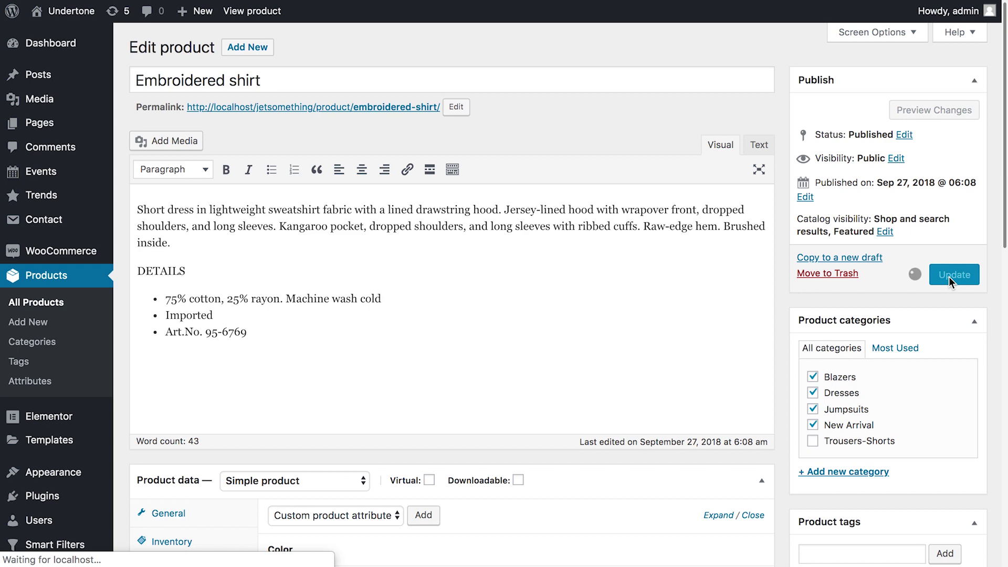
Open another product from the product list and assign the Grey term to its Color attribute.
click(46, 295)
click(258, 222)
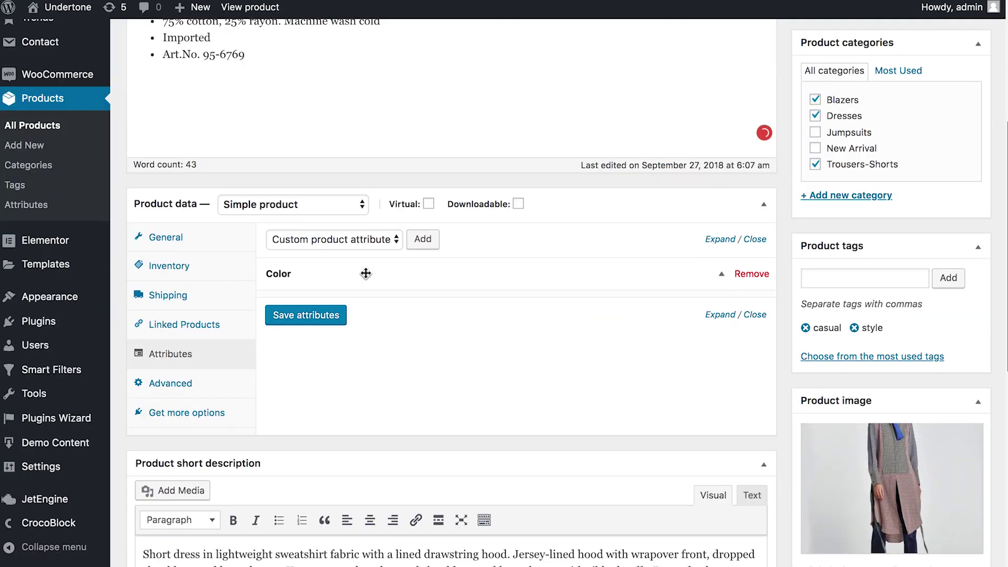
click(364, 270)
click(449, 318)
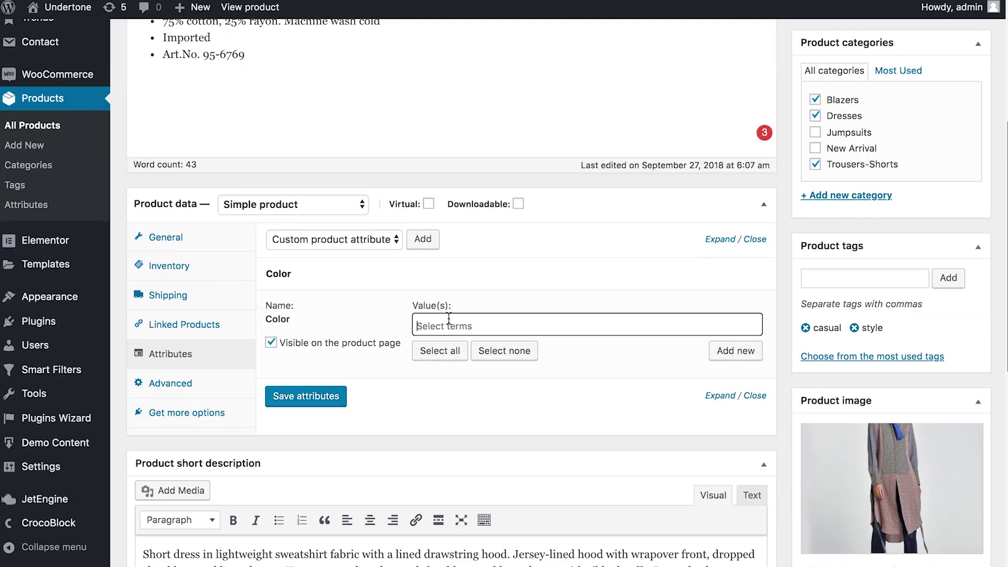
click(444, 424)
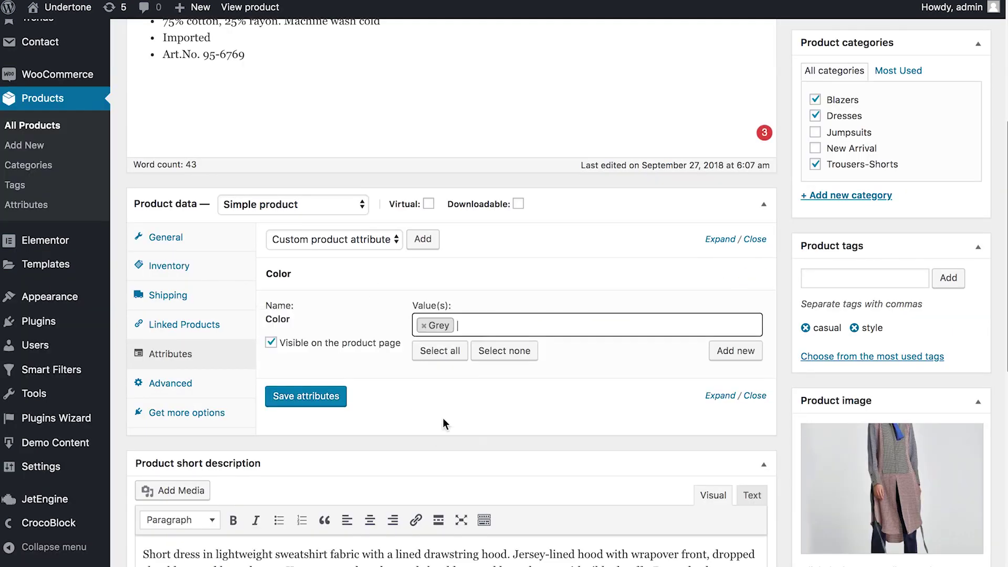
Create a new color term Brown from the product's Color attribute.
click(719, 350)
text(Brown)
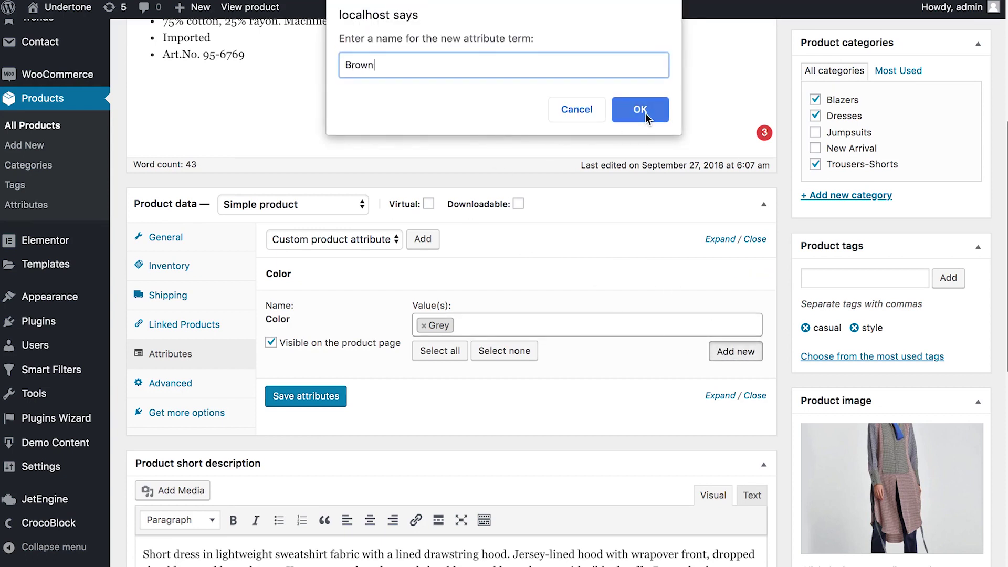
click(645, 112)
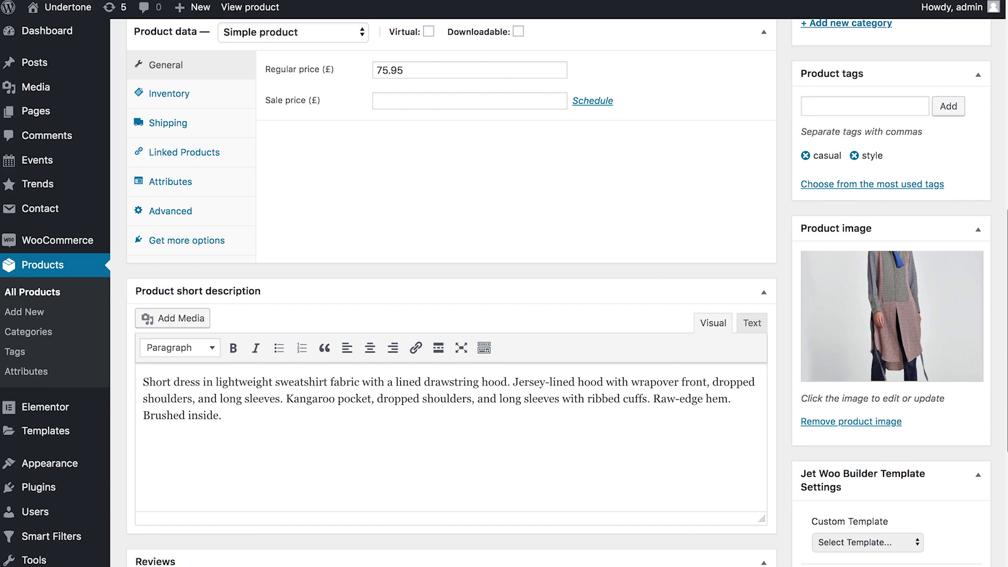
Create a new smart filter titled Color Filter with the filter label "Color" and the active filter label "color".
mouse_move(122, 535)
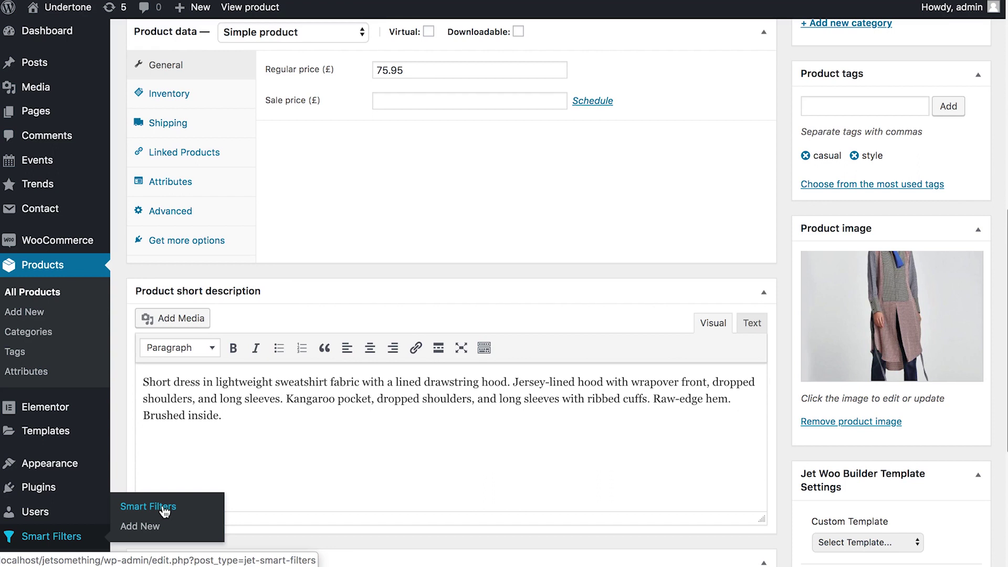
click(154, 525)
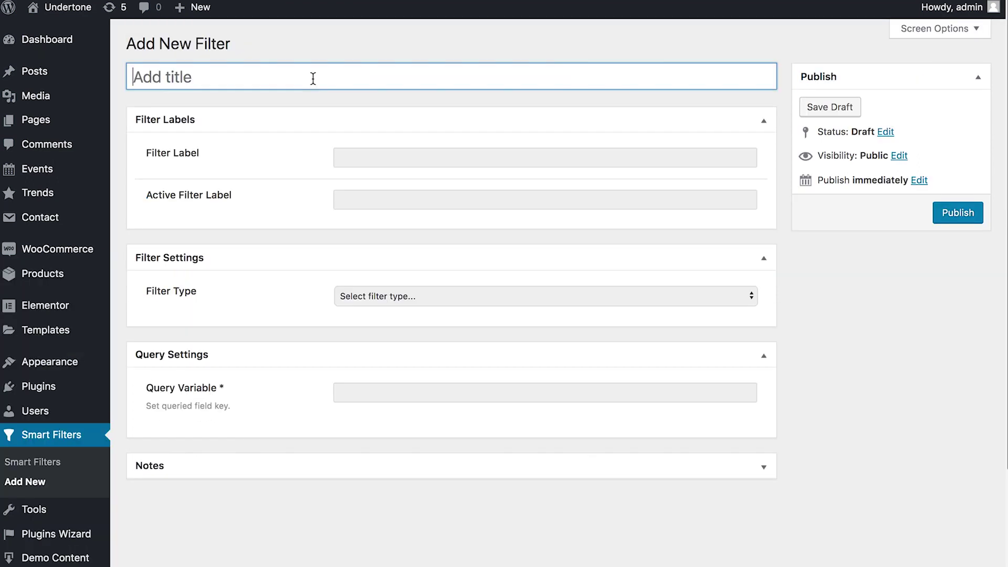
text(Color Filter)
click(357, 181)
click(370, 160)
text(Color)
click(376, 199)
text(color)
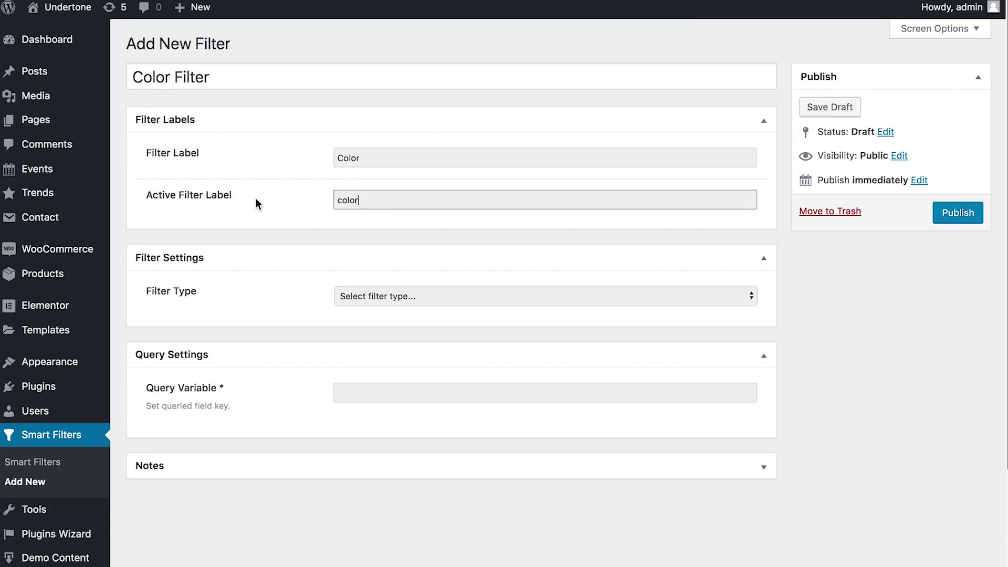
Set the filter type to Visual and its data source to Taxonomies.
scroll(285, 221, down, 3)
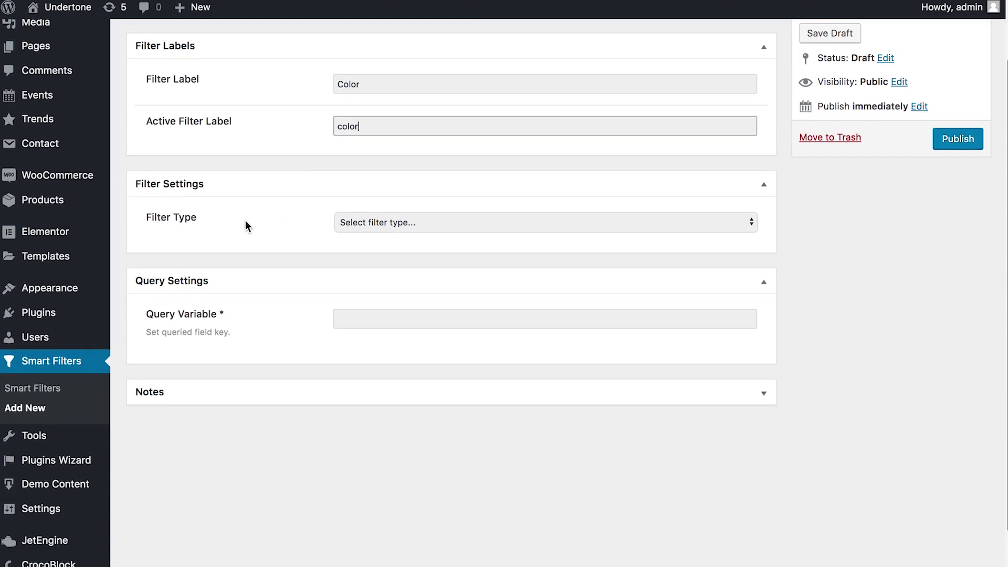
click(386, 230)
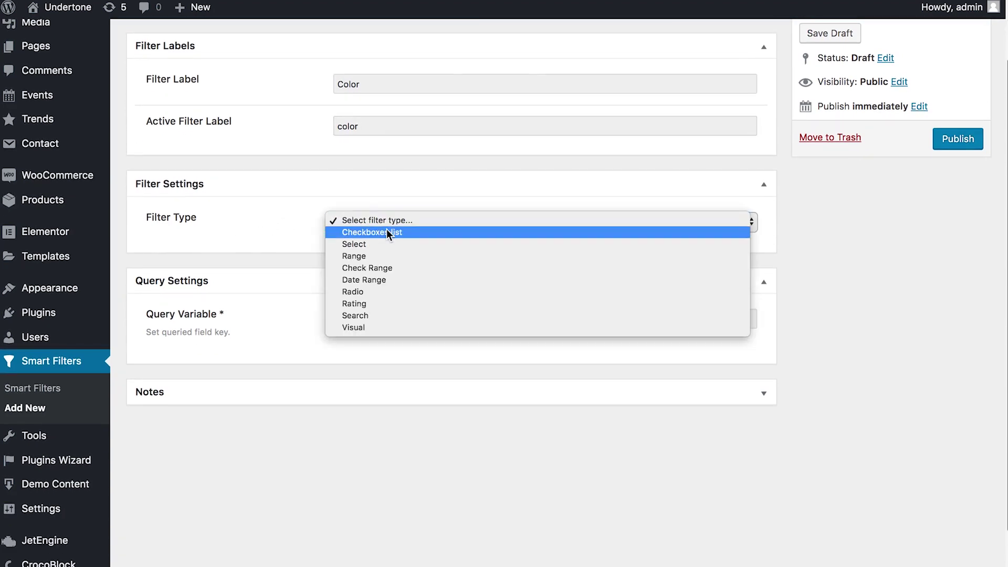
click(367, 328)
scroll(320, 276, down, 2)
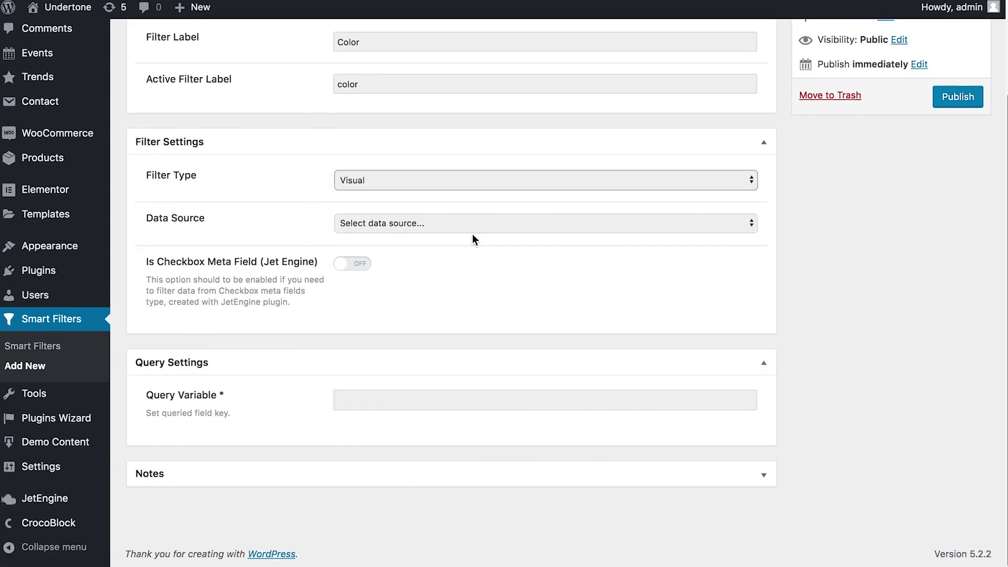
click(404, 223)
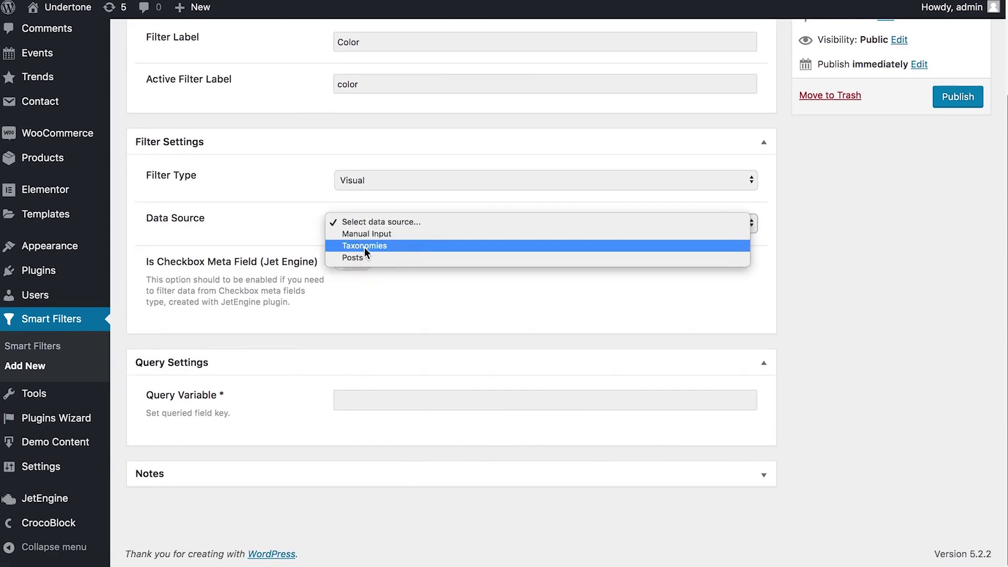
click(393, 246)
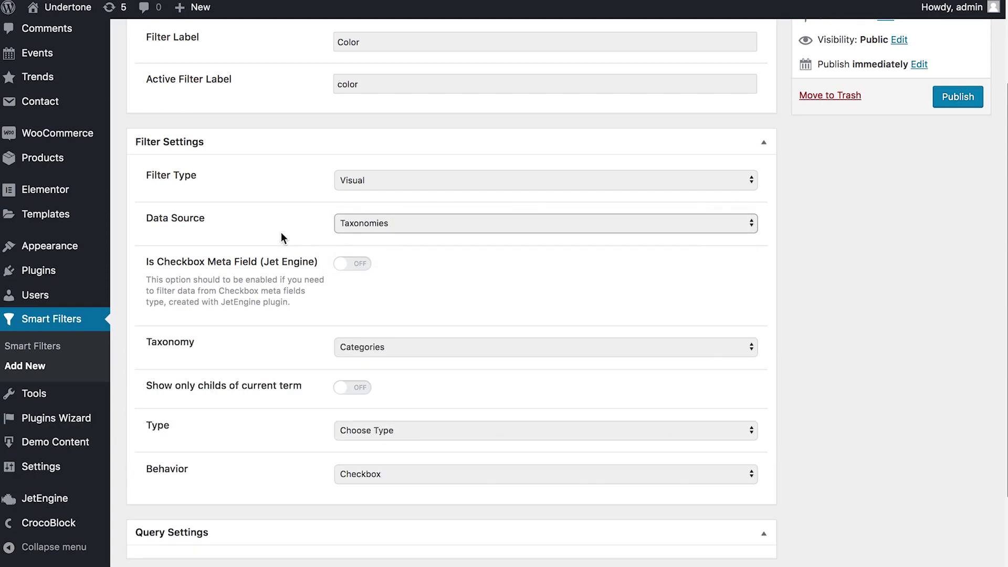
Choose Product Color as the filter's taxonomy.
scroll(281, 234, down, 2)
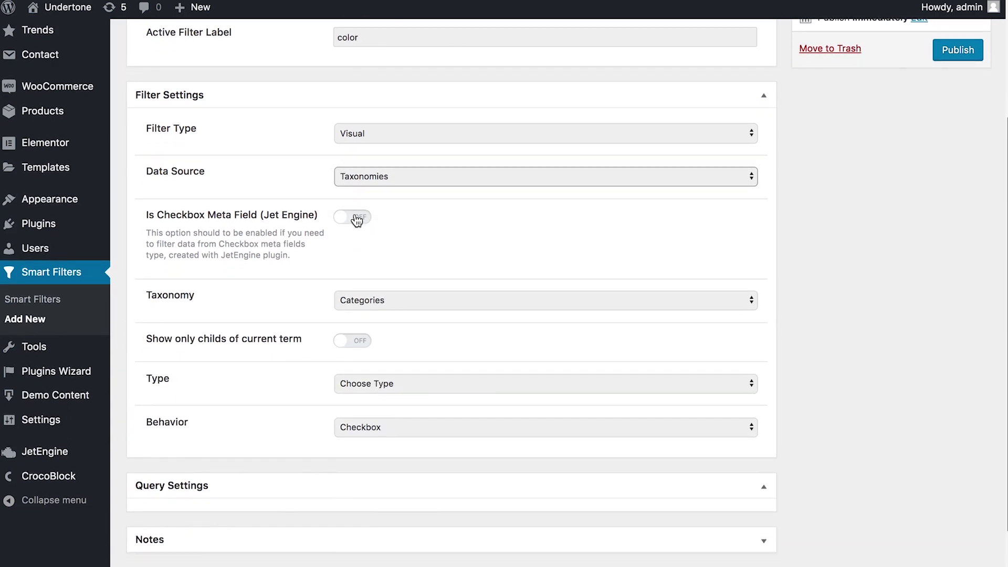
scroll(293, 232, down, 2)
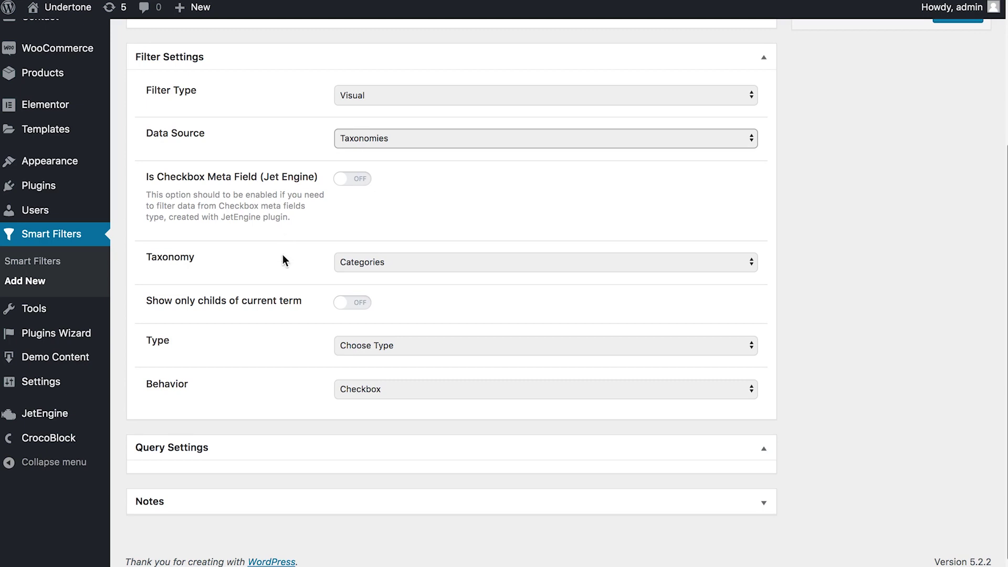
scroll(281, 266, down, 1)
click(432, 256)
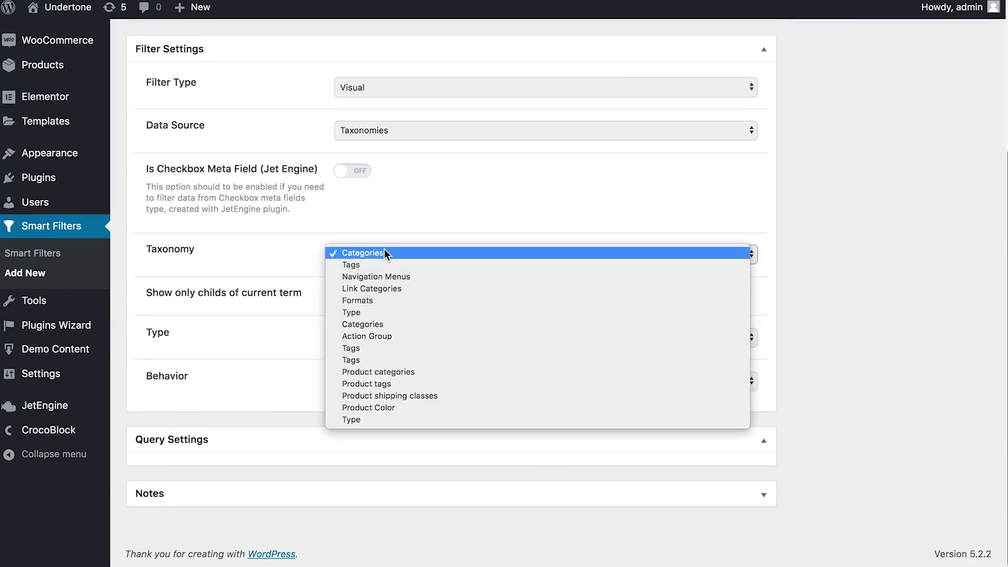
click(386, 408)
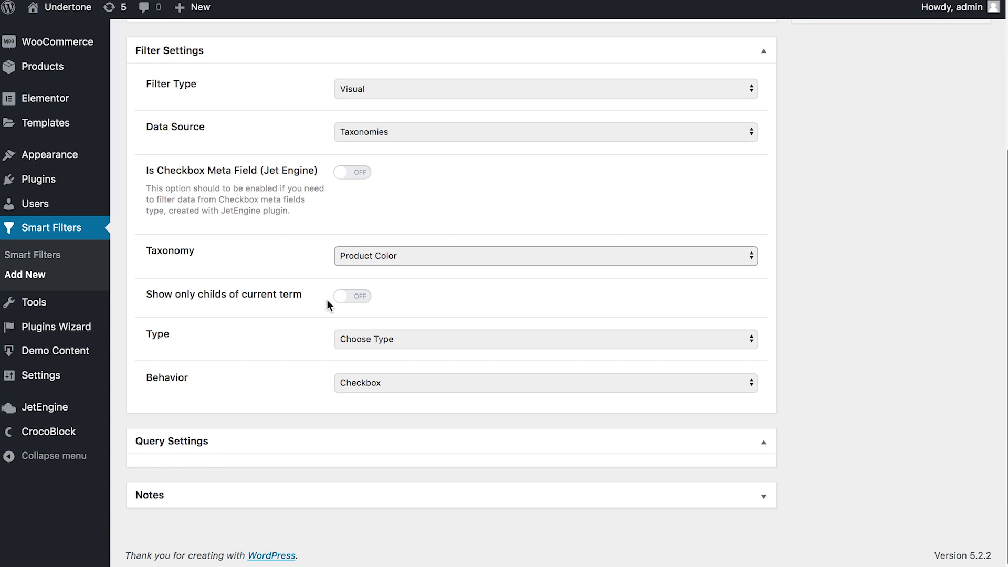
Set the visual filter's type to Color and keep its behavior as Checkbox.
scroll(315, 305, up, 1)
click(359, 348)
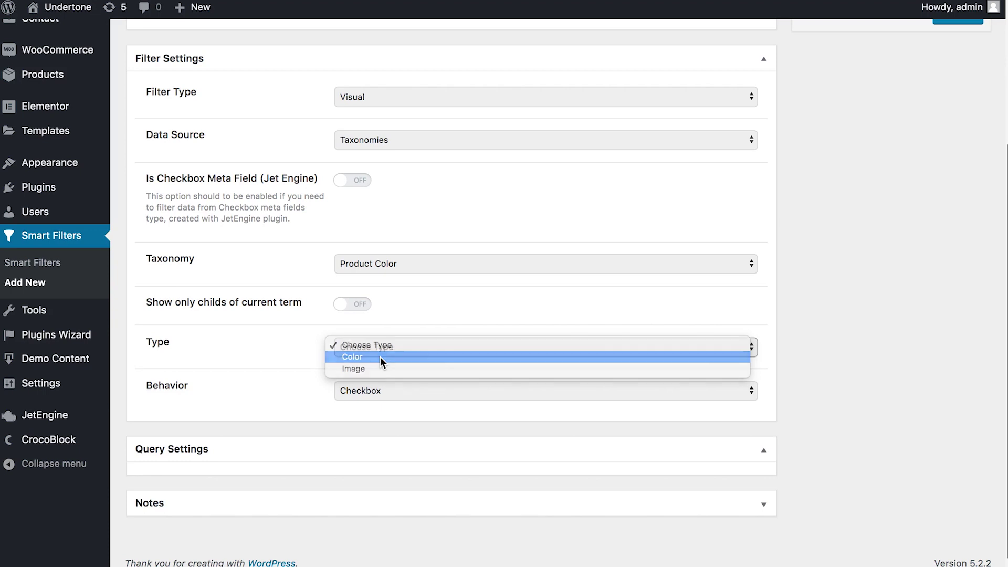
click(380, 357)
scroll(271, 355, down, 2)
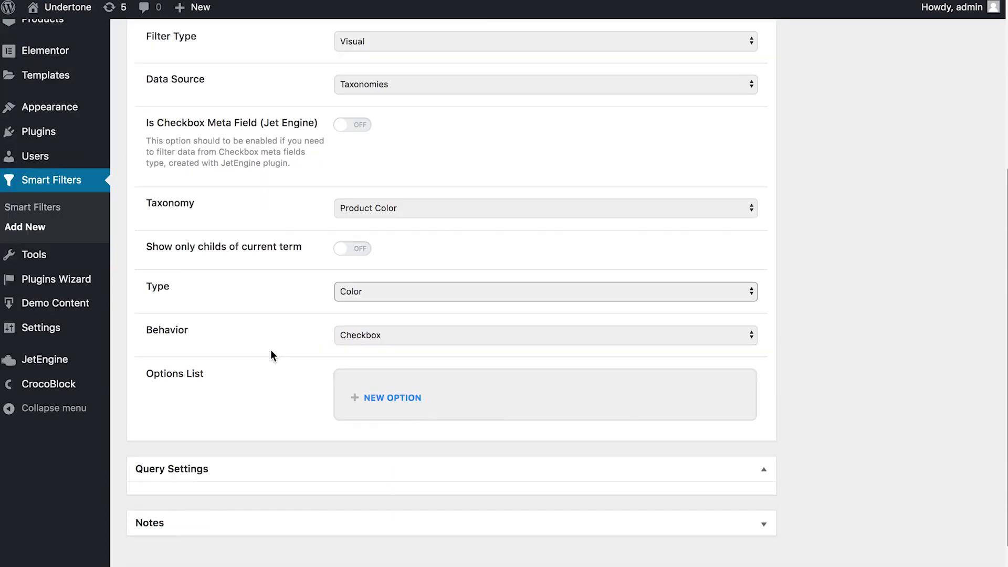
click(461, 335)
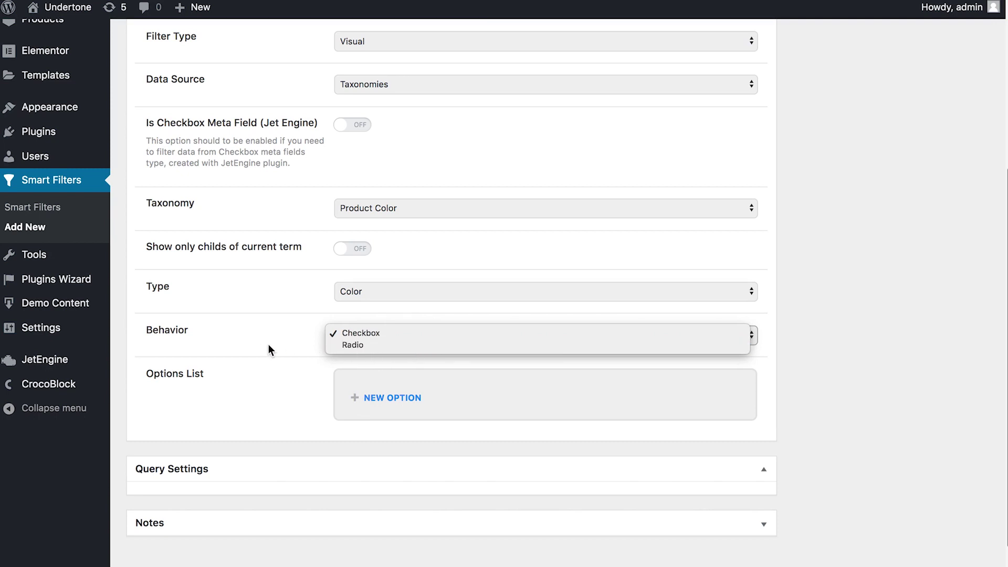
click(336, 332)
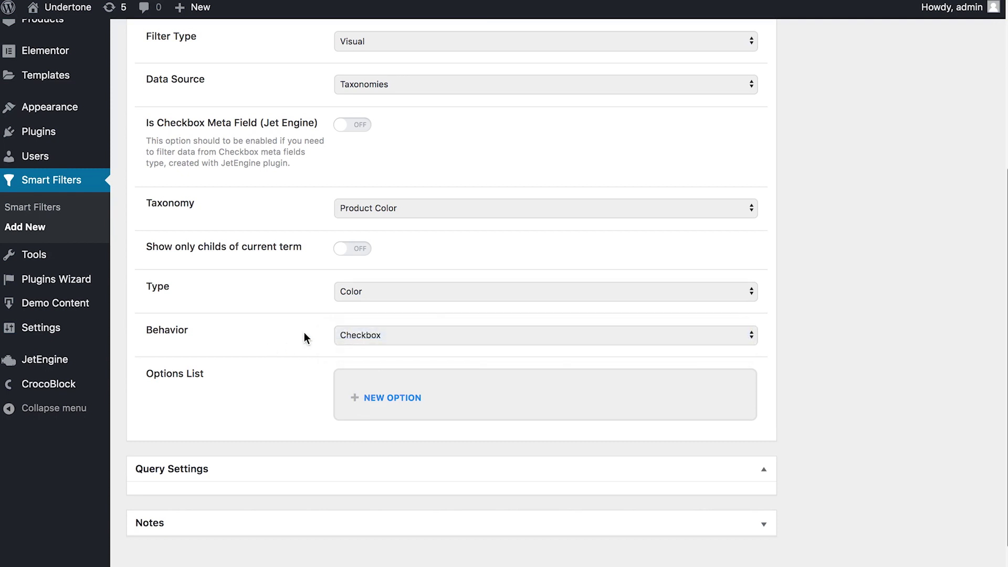
Add a new option to the options list with the label Black and the value Black.
scroll(304, 335, down, 1)
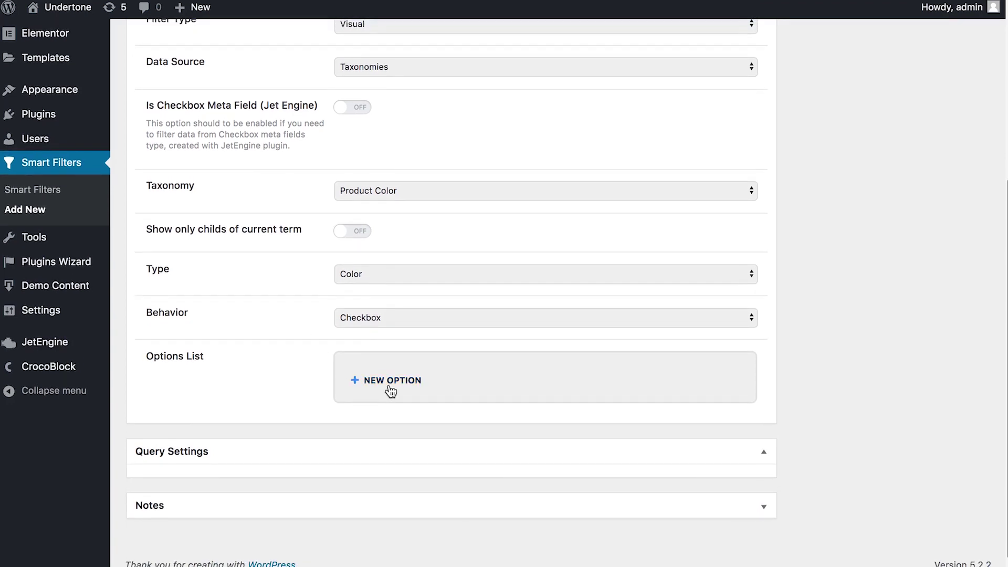
click(390, 380)
scroll(297, 361, down, 3)
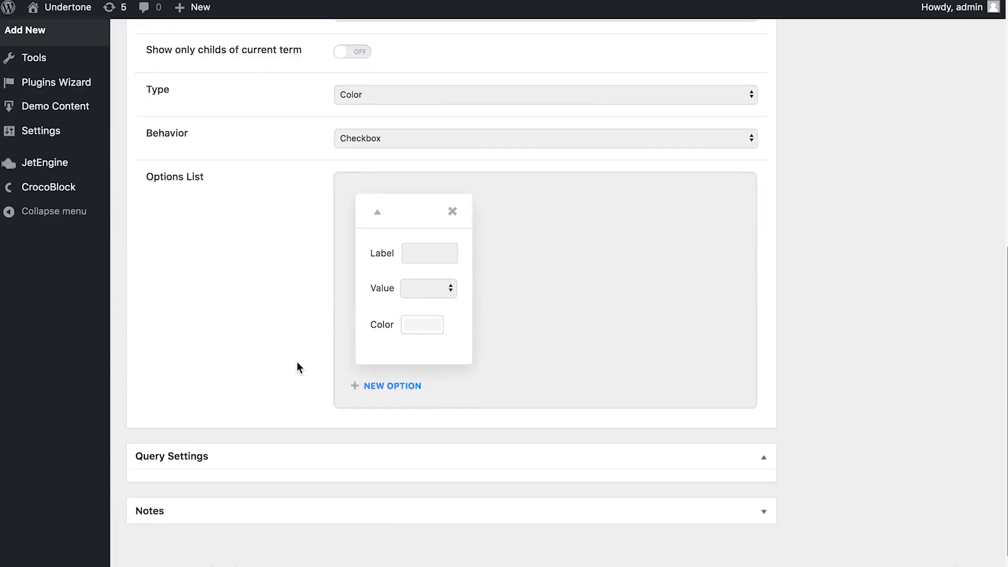
click(442, 256)
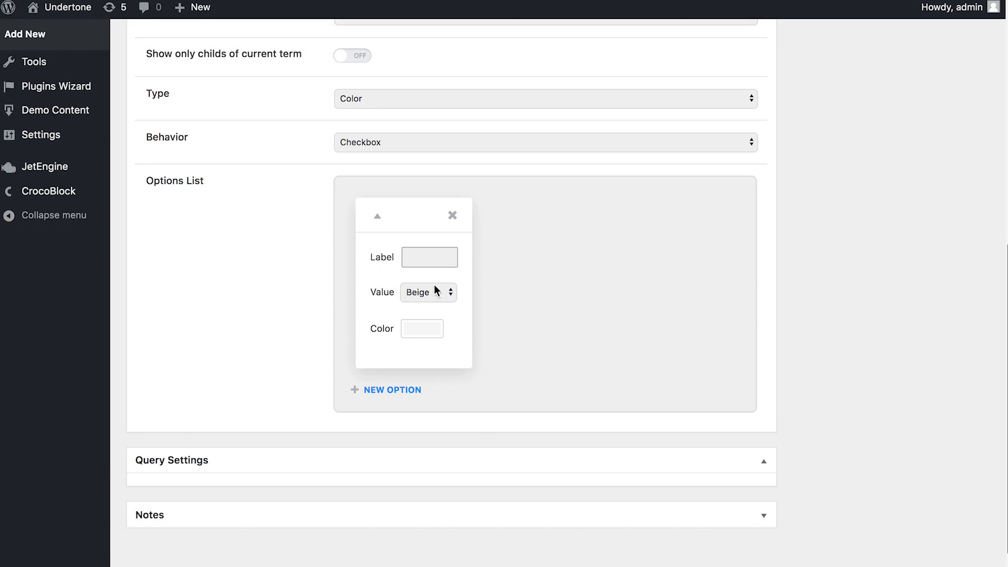
click(426, 292)
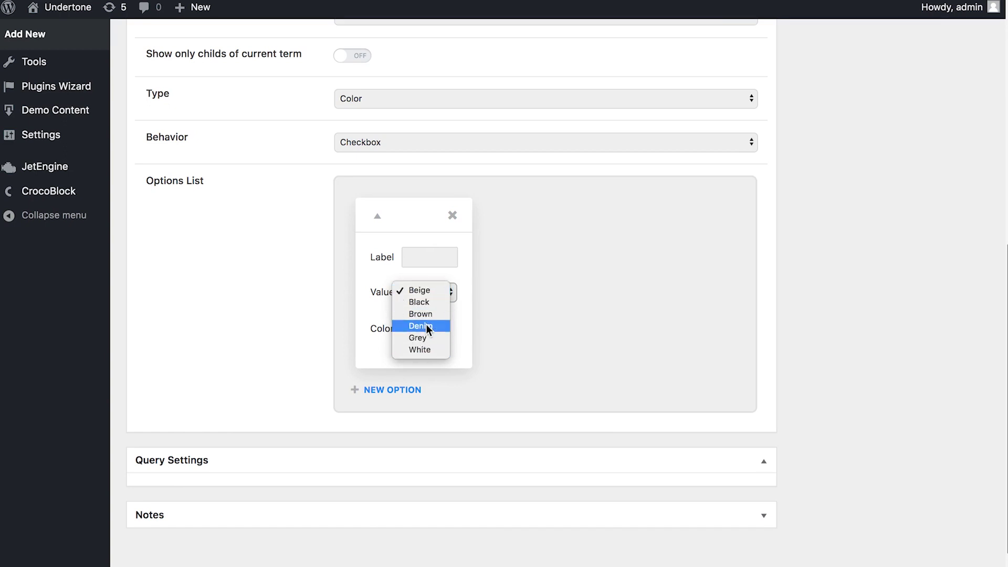
click(406, 292)
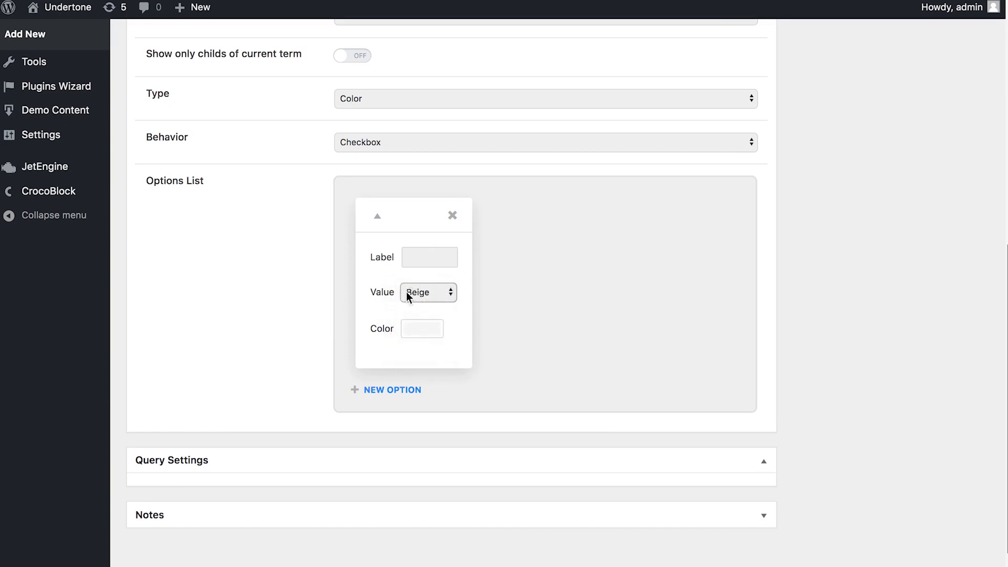
click(444, 252)
text(Black)
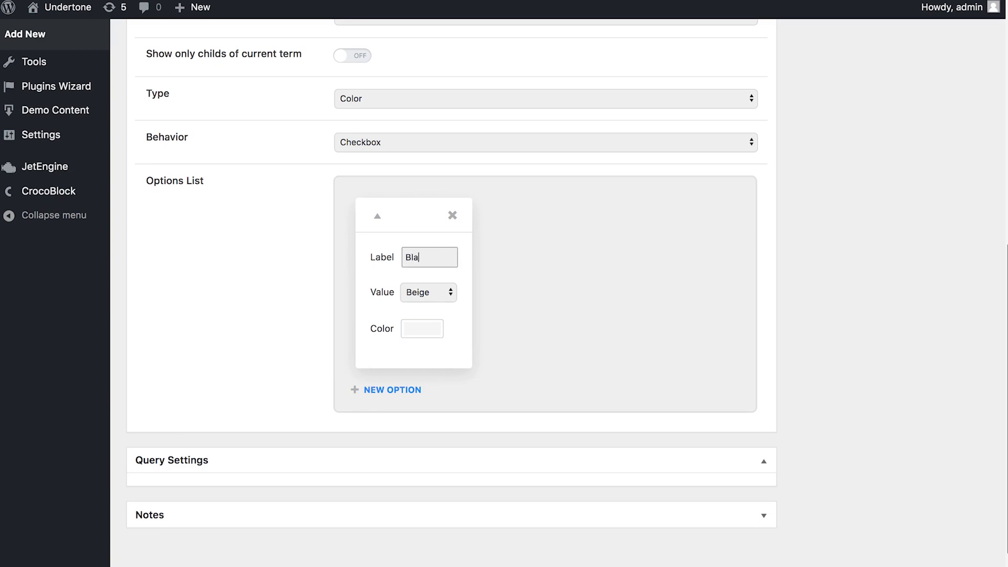
click(438, 292)
click(426, 300)
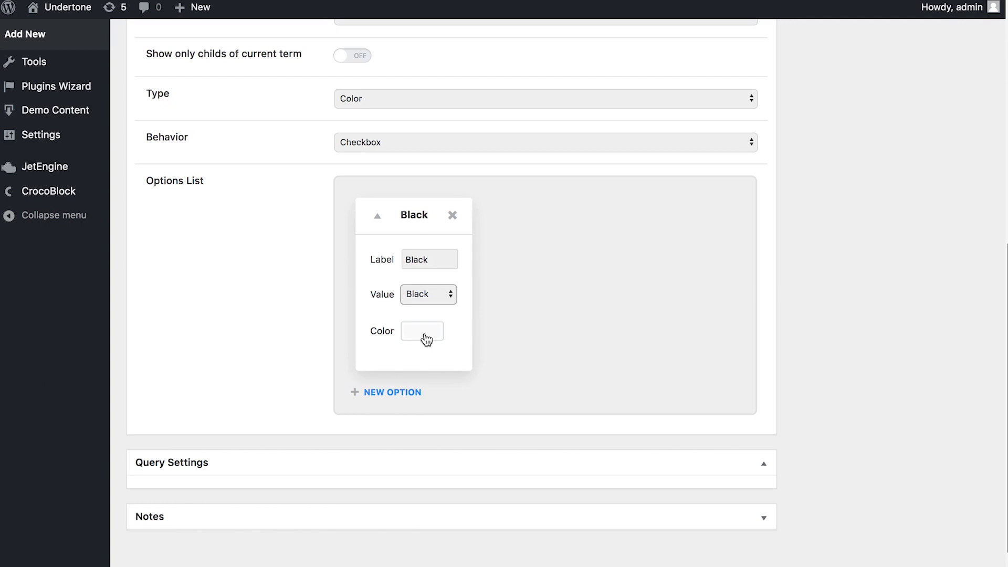
Set the Black option's color to the dark grey #3d3d3d.
click(427, 338)
scroll(456, 404, down, 2)
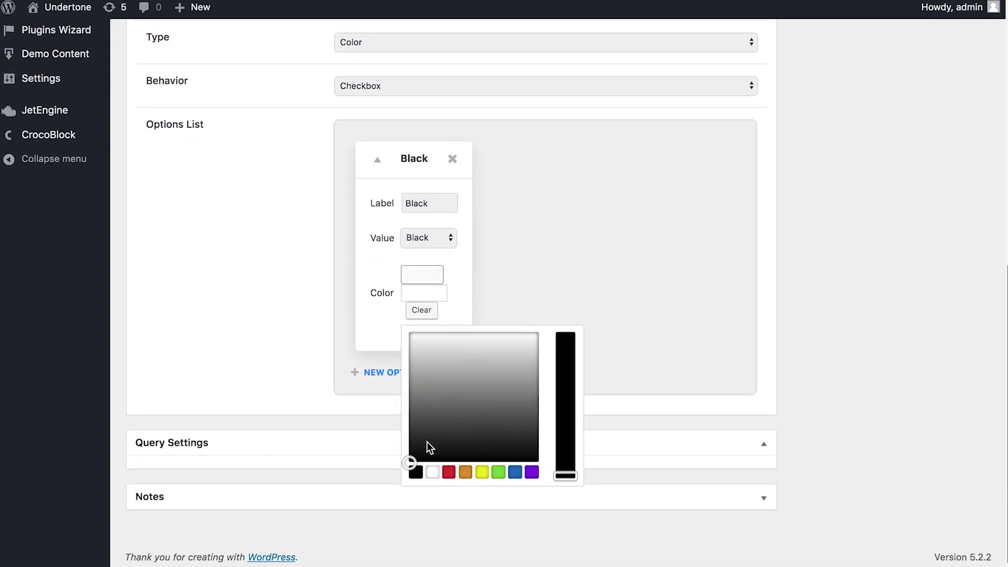
click(416, 472)
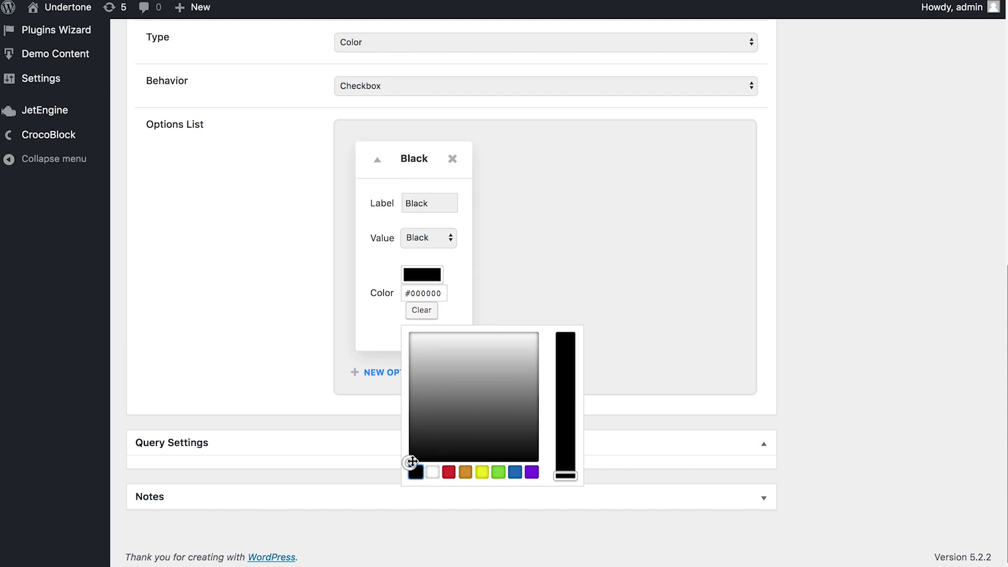
drag(409, 463, 406, 429)
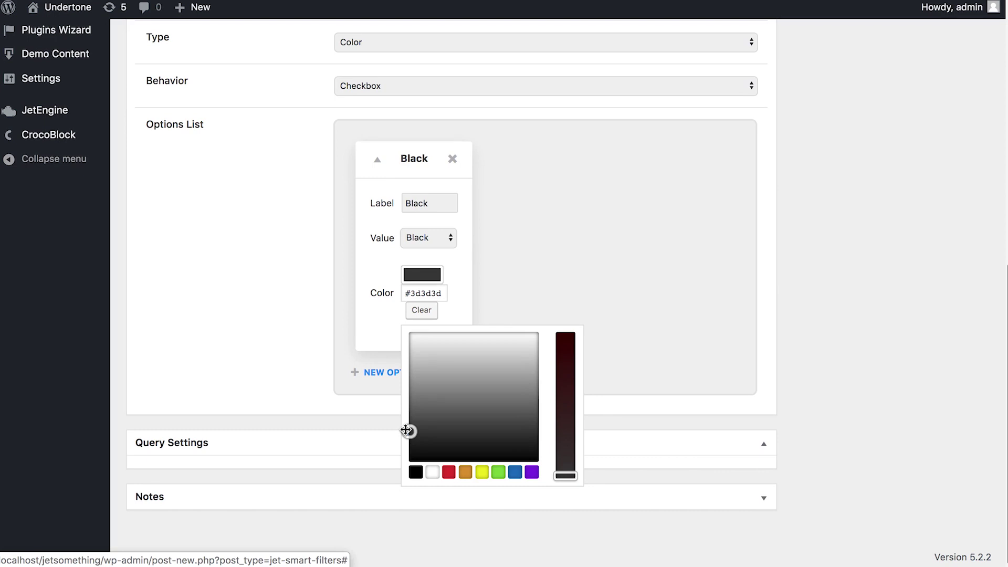
click(369, 323)
Add a second option to the options list and set its value to Denim.
click(401, 374)
click(575, 231)
click(569, 269)
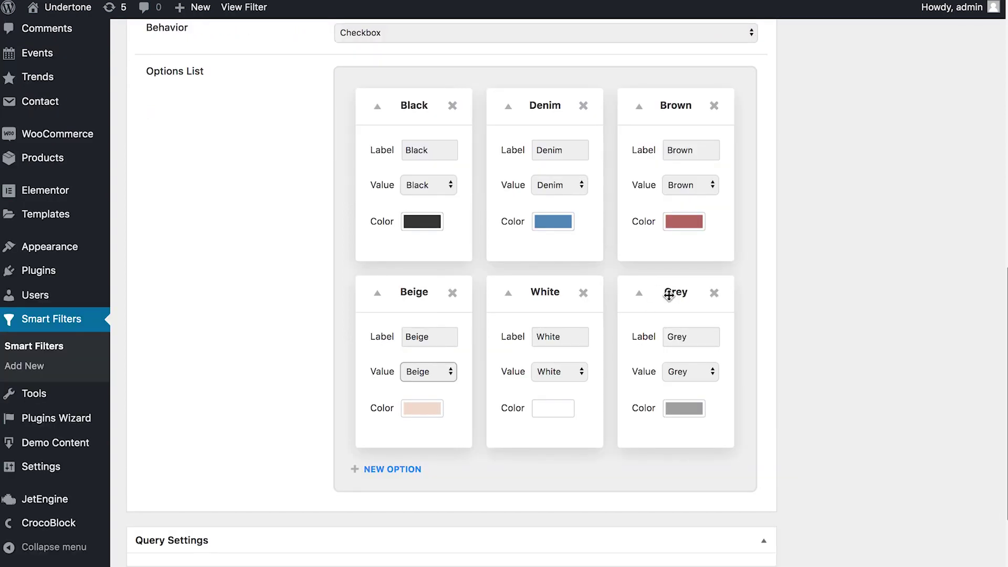
Reorder the color options by moving Grey directly after Black and Denim to the end of the list.
drag(668, 295, 496, 159)
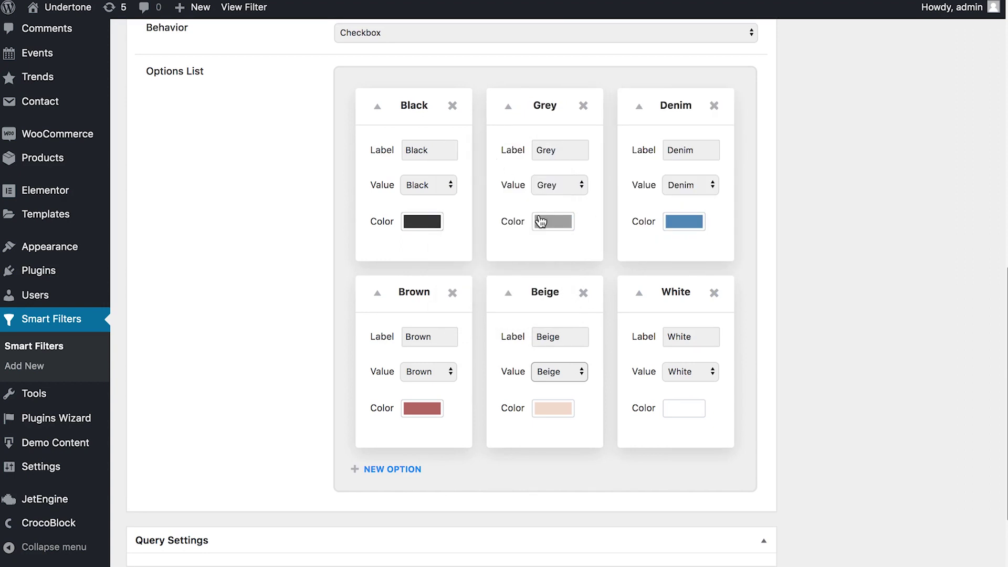
drag(659, 105, 679, 326)
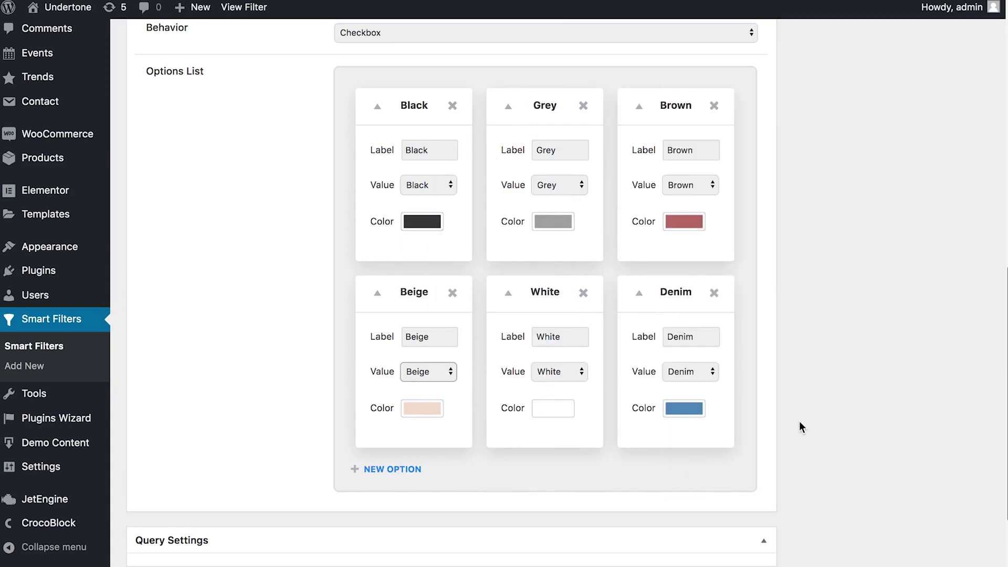
Update the Color Filter to save the changes.
scroll(799, 423, up, 10)
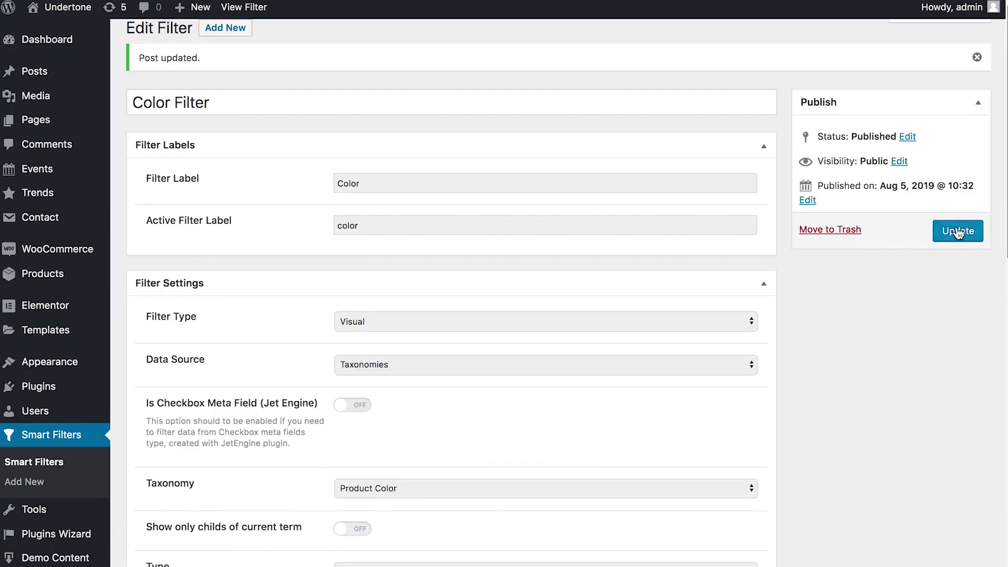
click(958, 232)
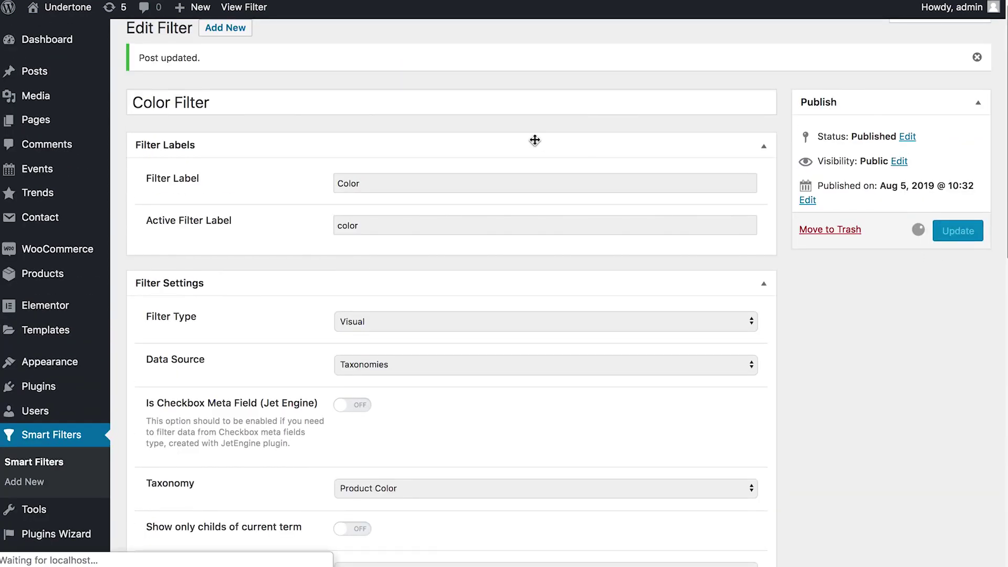
Switch to the shop page in Elementor and add a Visual Filter widget to the empty column beside the products grid.
scroll(535, 139, down, 15)
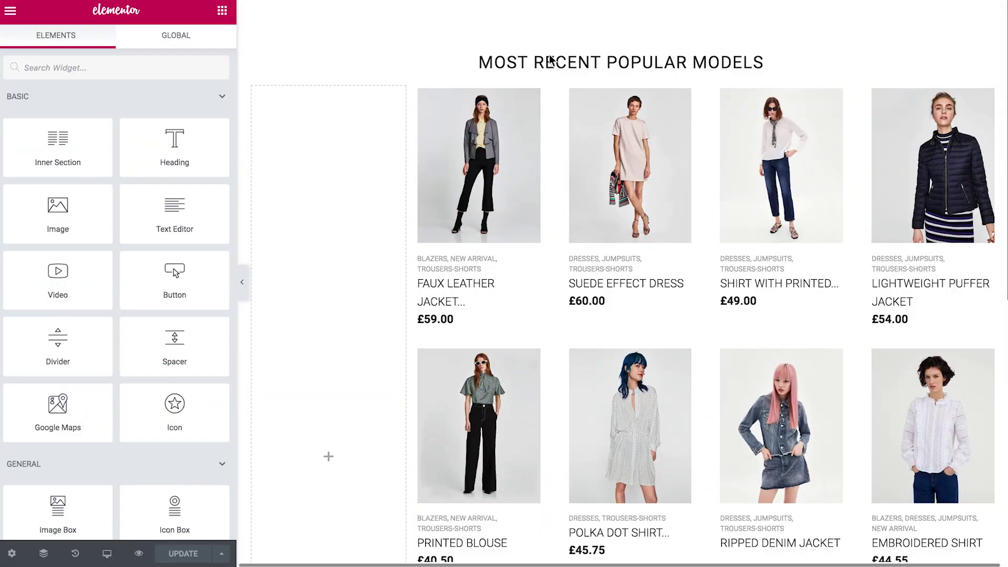
click(187, 72)
text(visu)
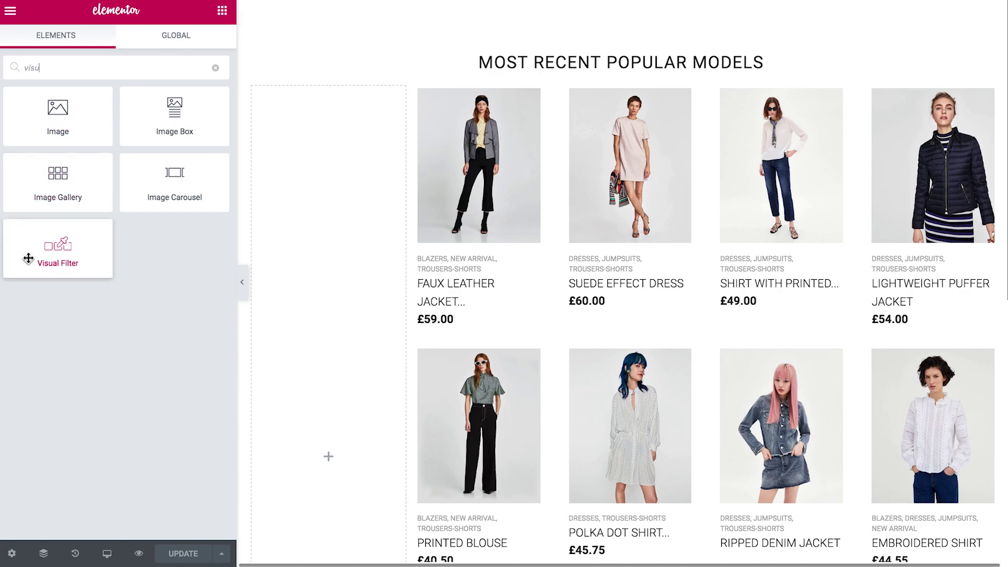
drag(26, 257, 316, 202)
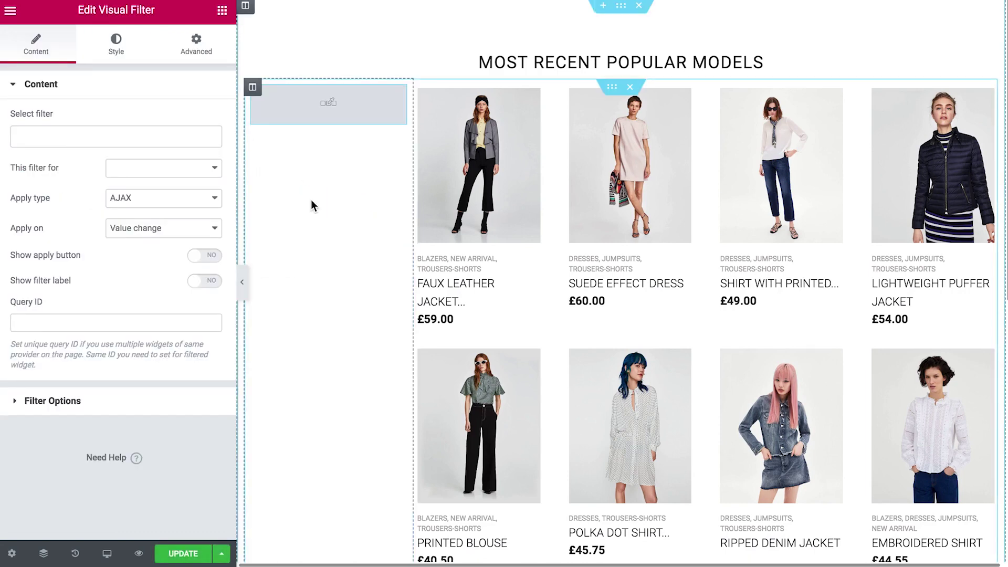
Assign the Color Filter to the widget and make it filter the JetWooBuilder Products Grid.
click(175, 135)
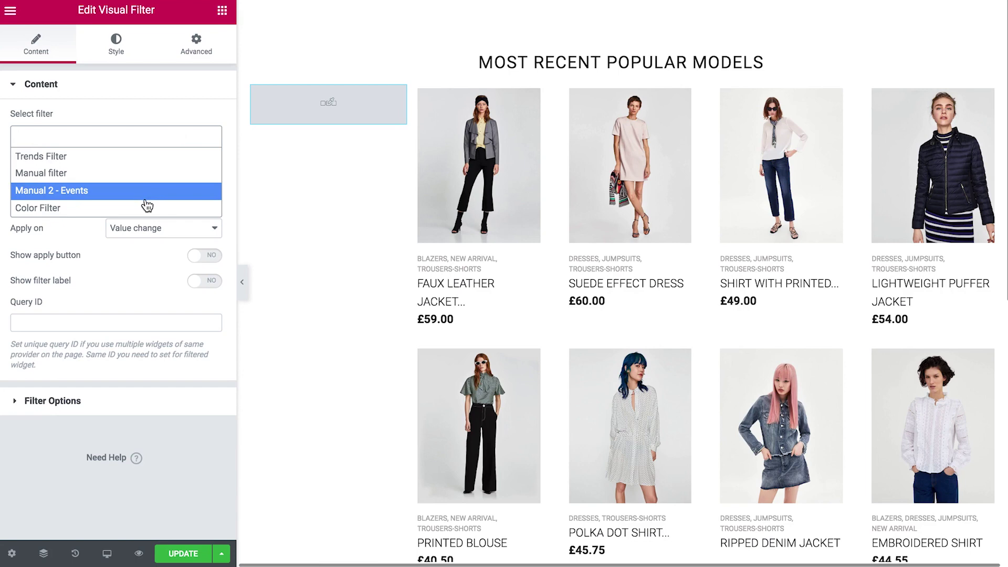
click(144, 208)
click(172, 168)
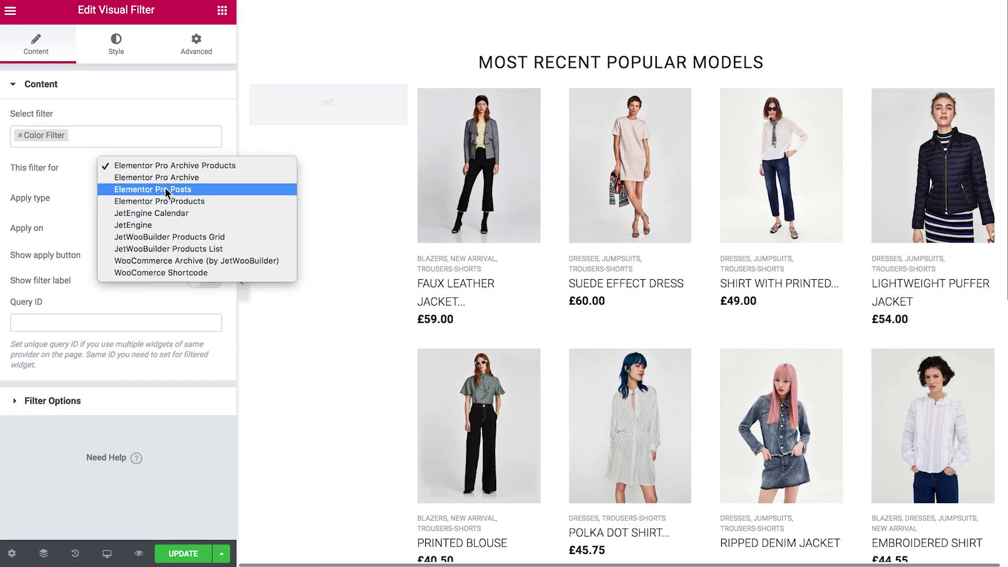
click(193, 234)
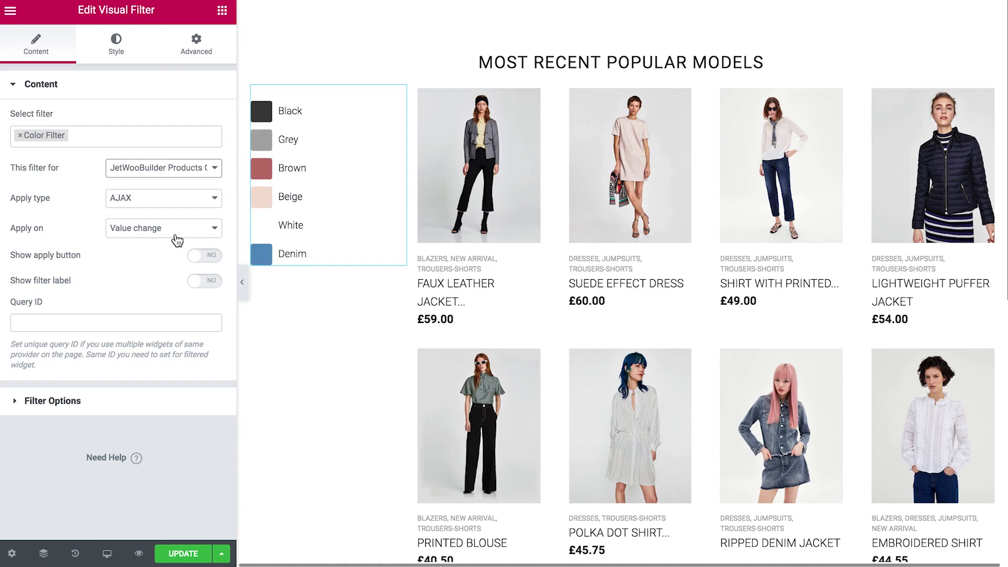
Review the available Apply type and Apply on choices, keeping AJAX and Value change.
click(161, 199)
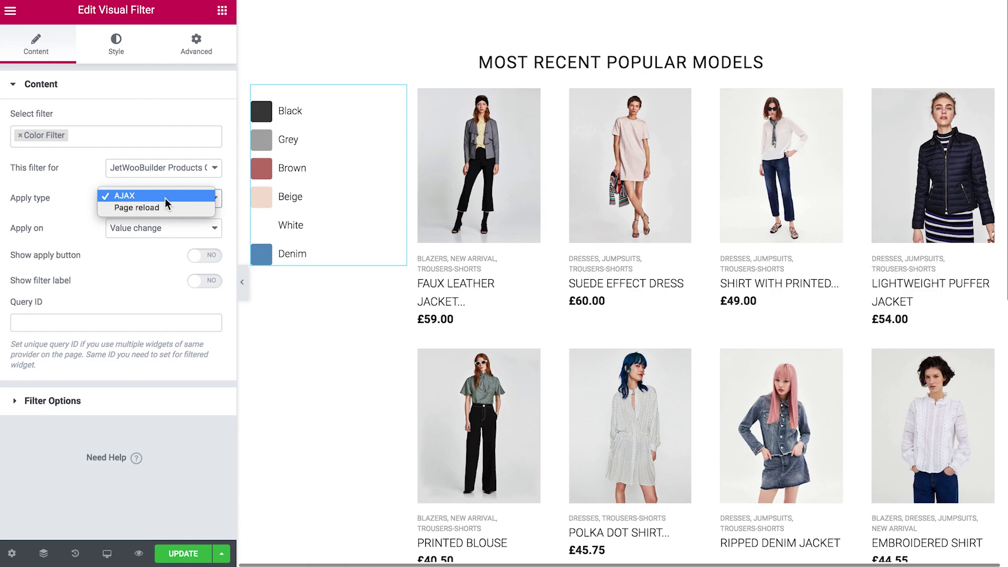
click(143, 196)
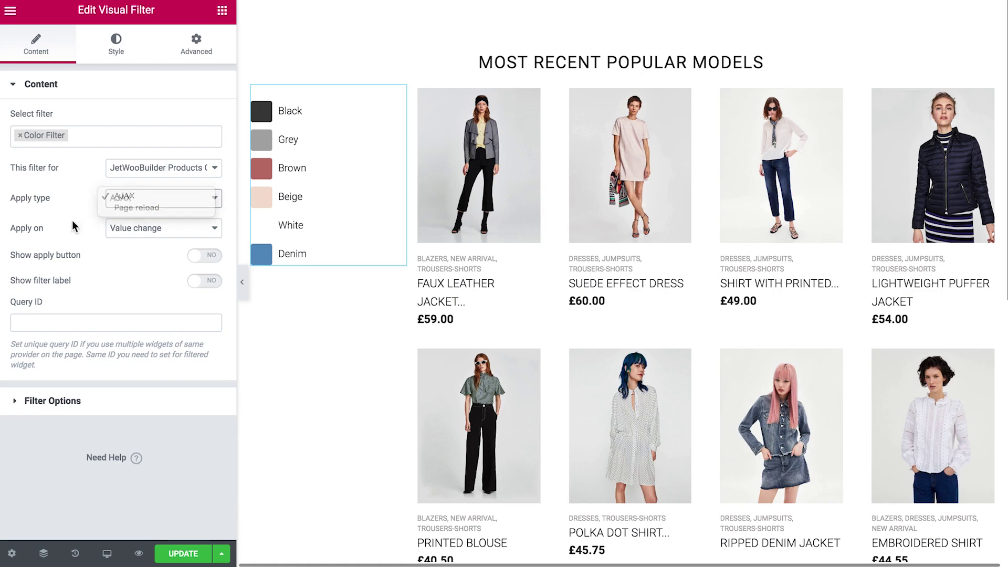
click(143, 228)
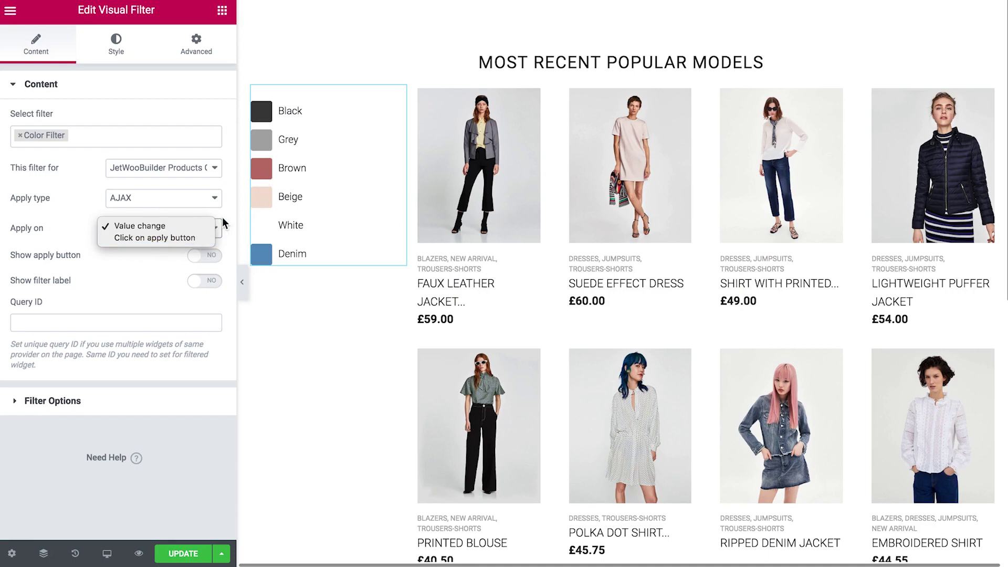
click(106, 255)
Try out the apply button and filter label options, switching each on and back off.
click(202, 255)
click(203, 255)
click(202, 281)
click(202, 280)
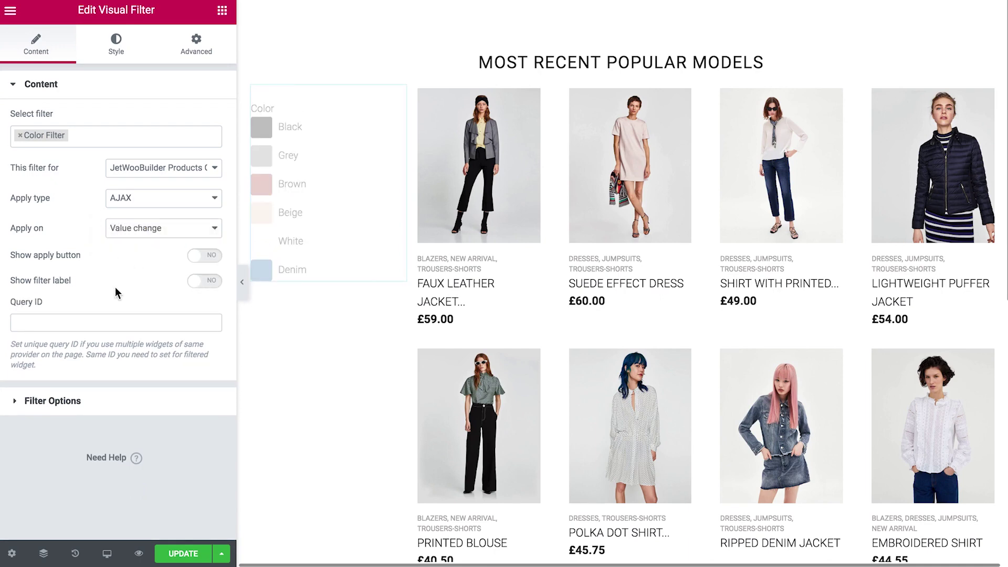
Examine the Query ID setting and its description without entering an ID.
click(107, 326)
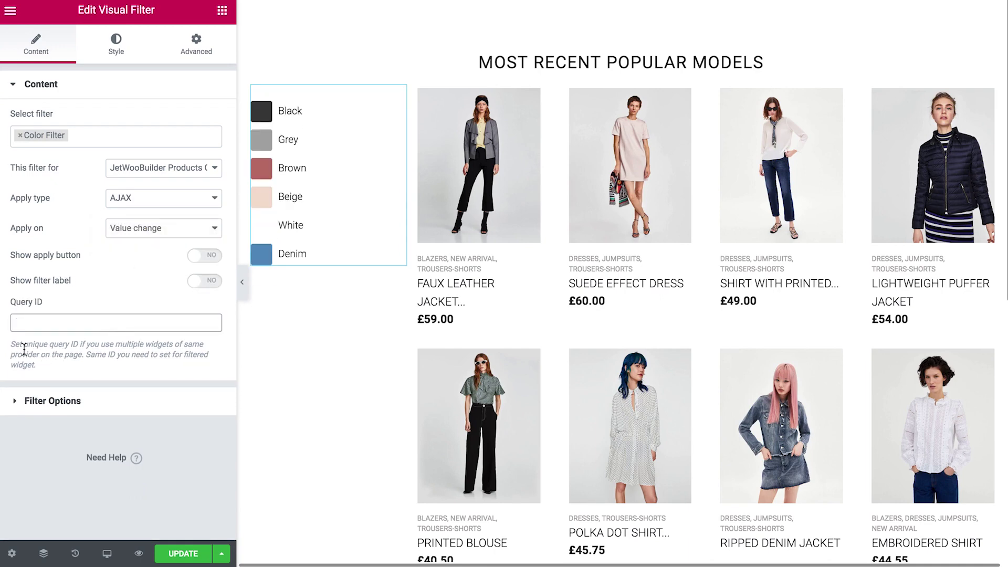
drag(12, 345, 42, 362)
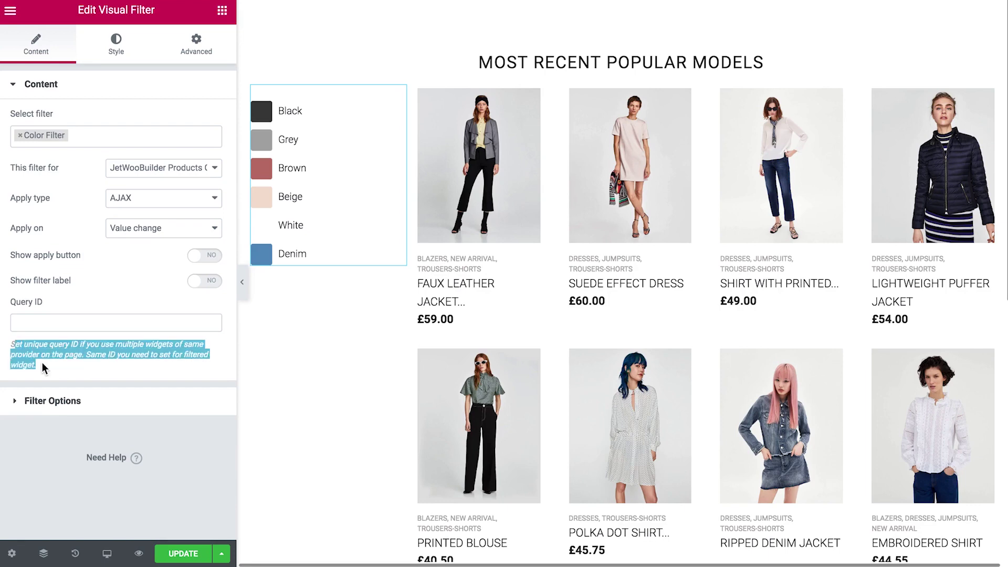
click(76, 357)
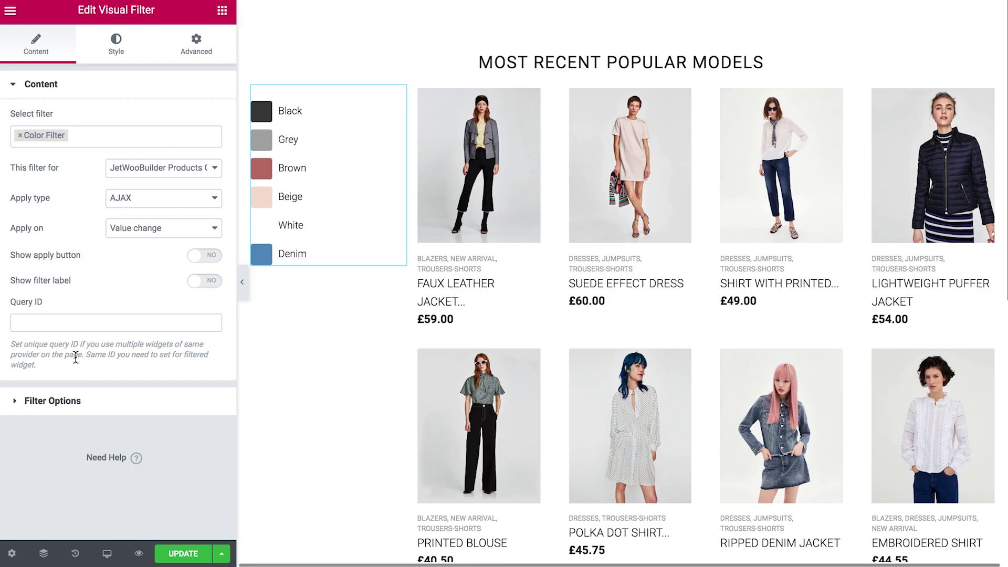
Hide the item labels in the filter options and keep the image size at Full.
click(63, 402)
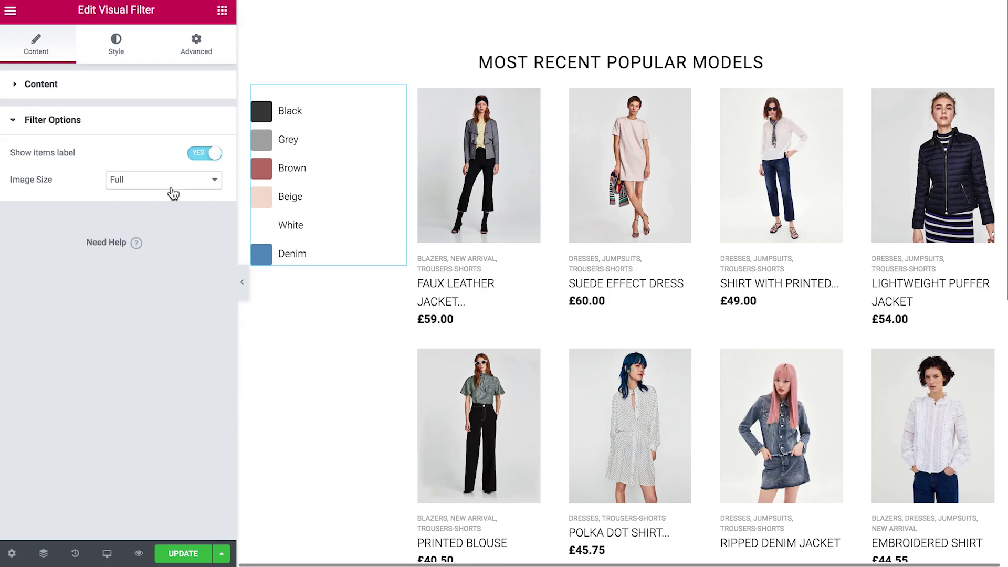
click(205, 153)
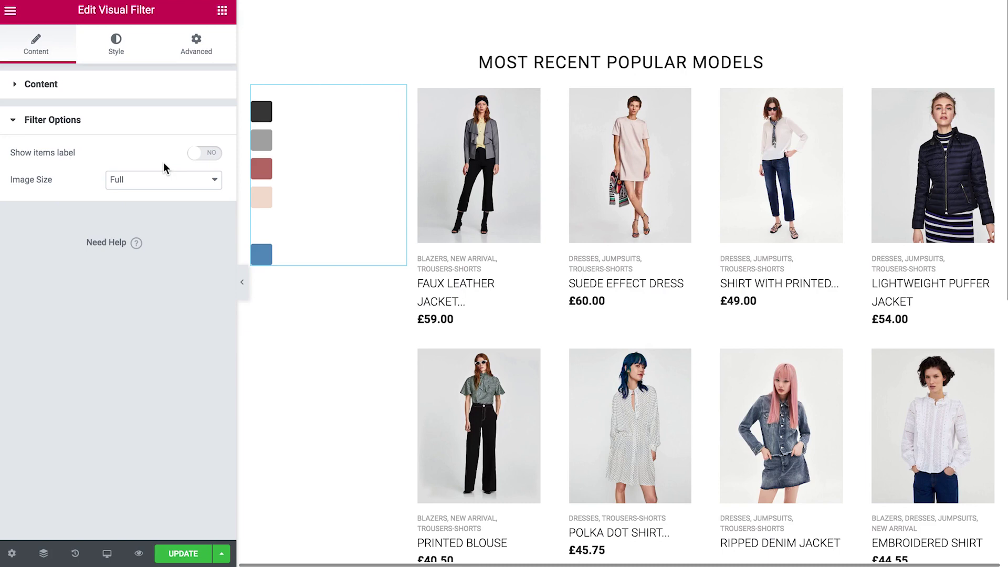
click(162, 179)
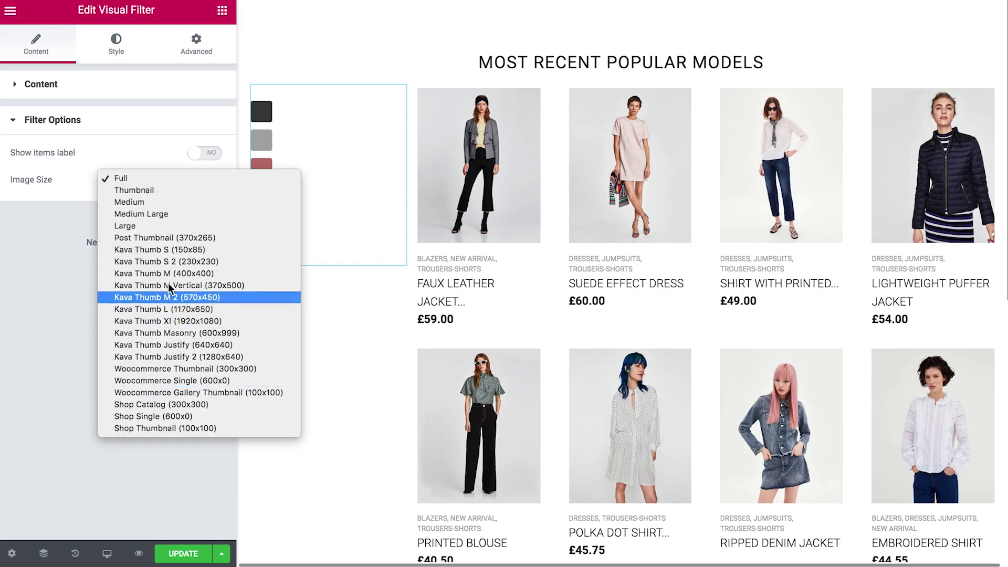
click(181, 183)
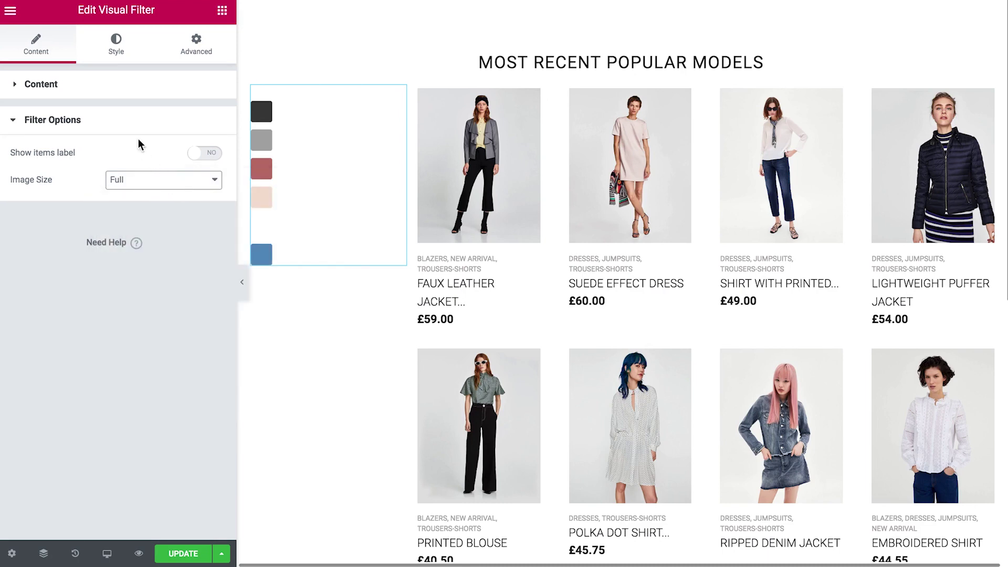
Arrange the color swatches inline and set their horizontal offset to 22.
click(117, 51)
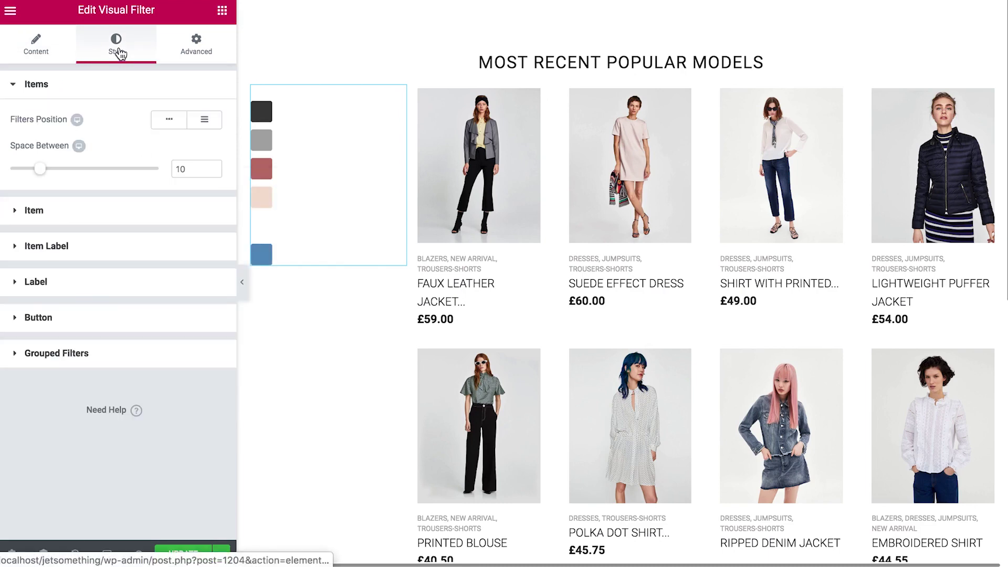
click(167, 119)
click(198, 122)
click(162, 121)
drag(32, 174, 95, 189)
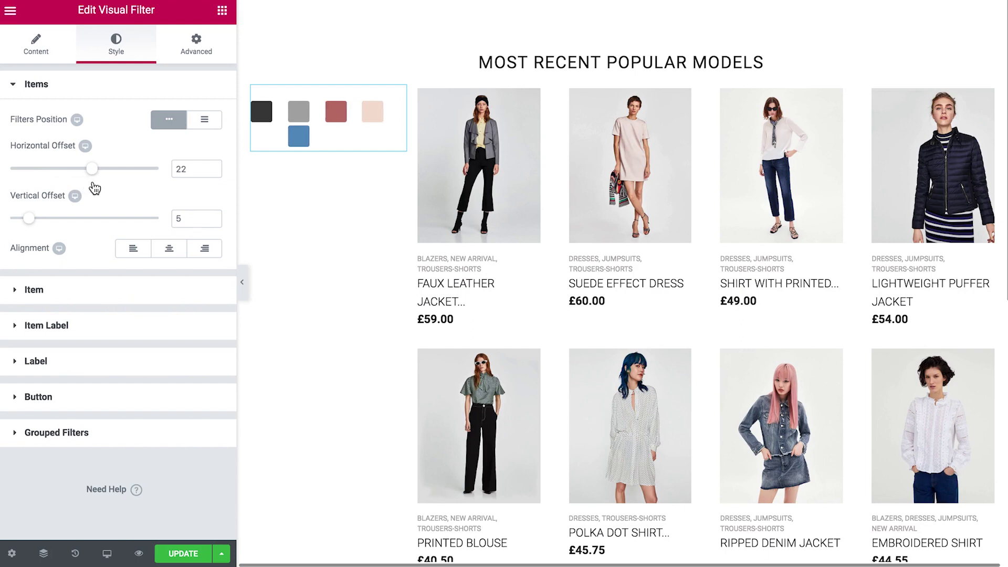
Give the swatch items a border radius of 50 px on all sides and a size of 40.
click(62, 290)
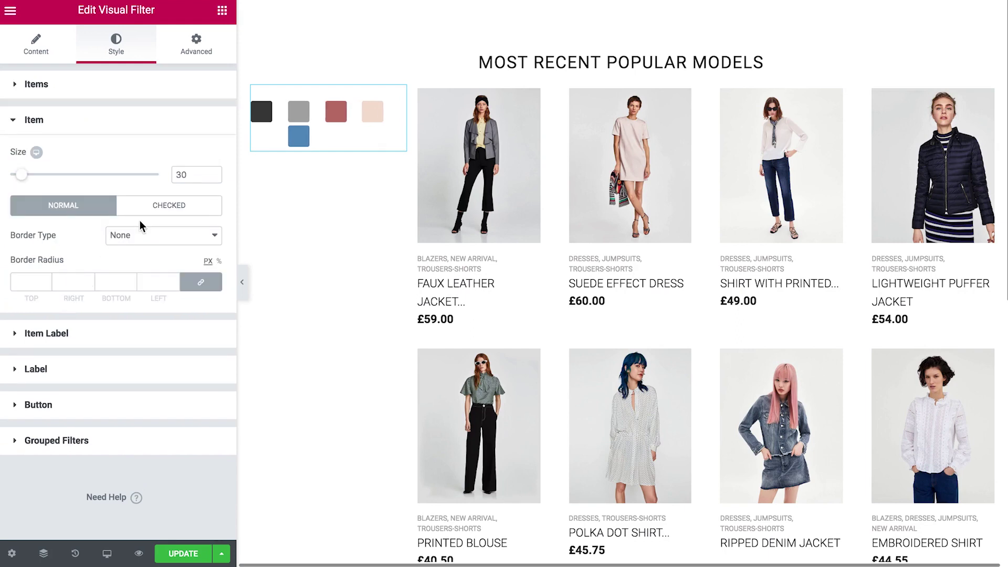
click(31, 282)
text(50)
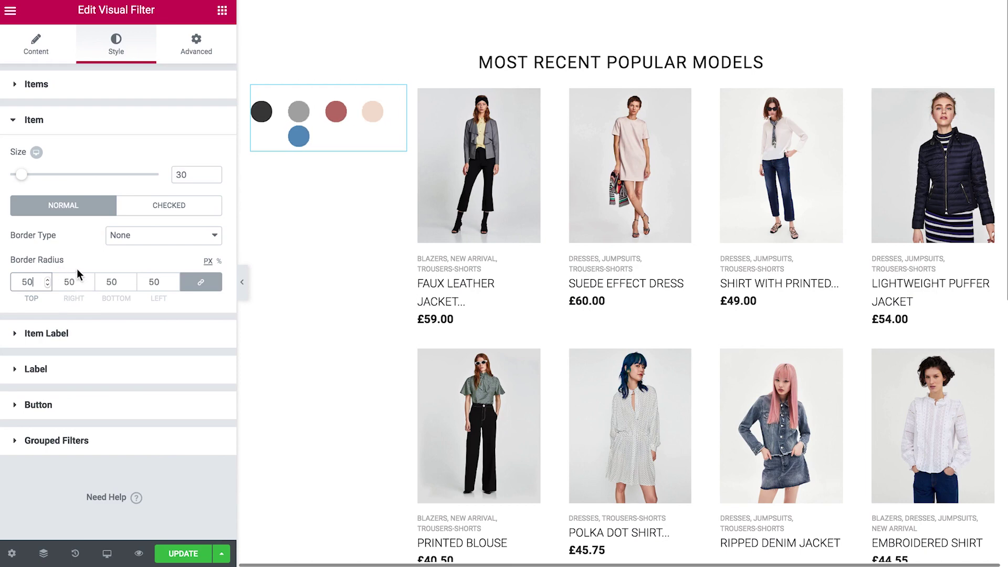
double_click(181, 175)
text(40)
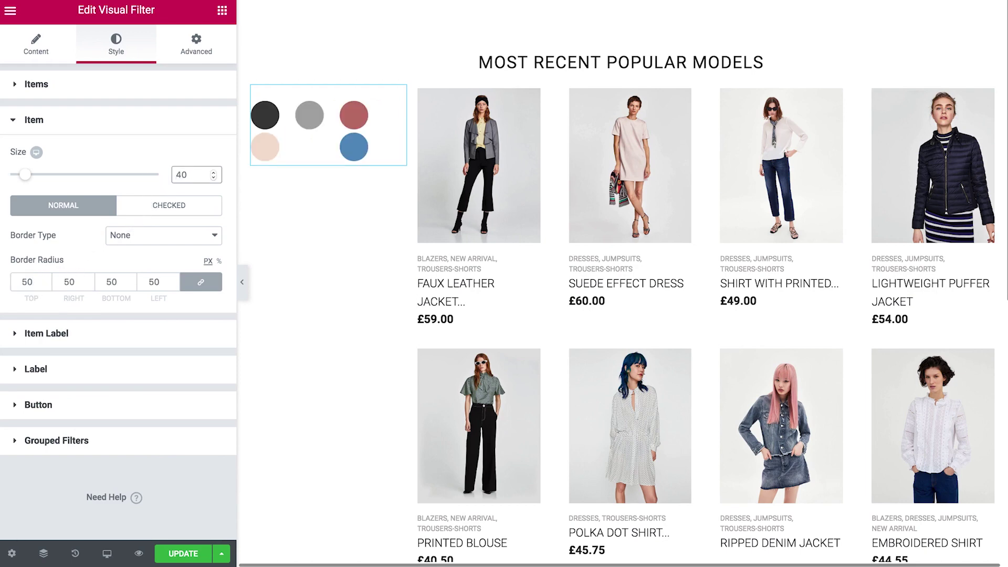
Add a solid border 2 px wide in light grey #efefef to the swatches' normal state.
click(135, 236)
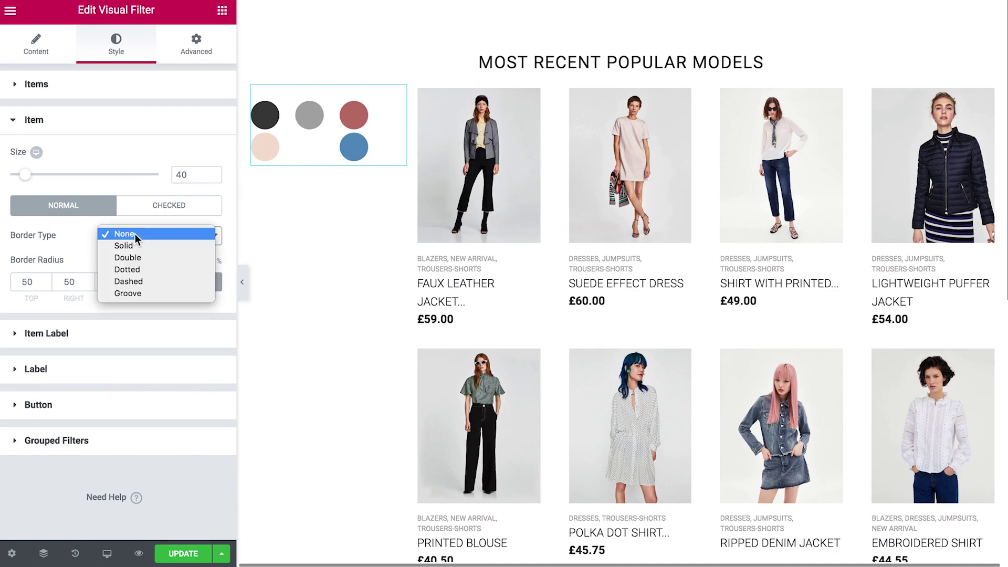
click(131, 247)
click(39, 286)
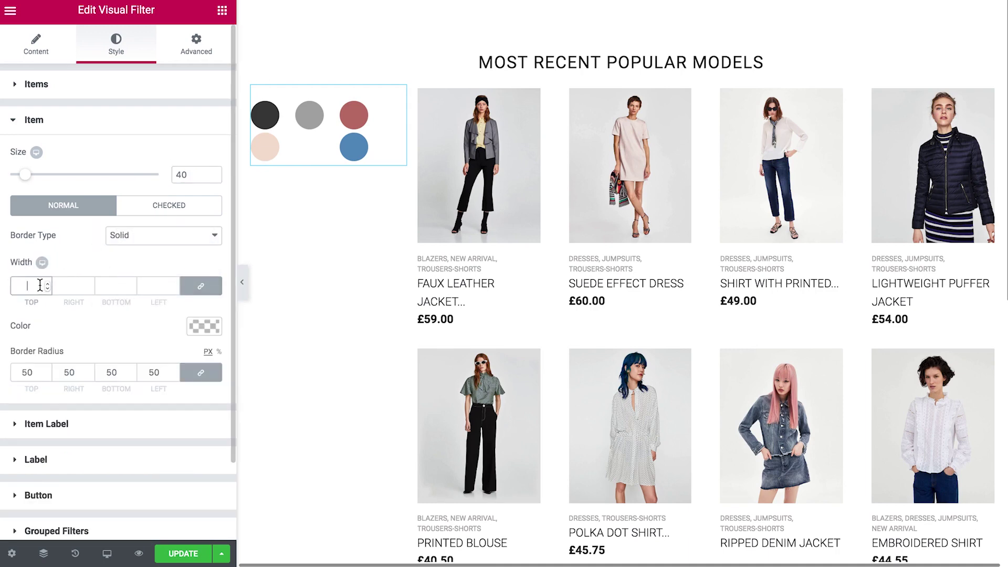
text(2)
click(200, 326)
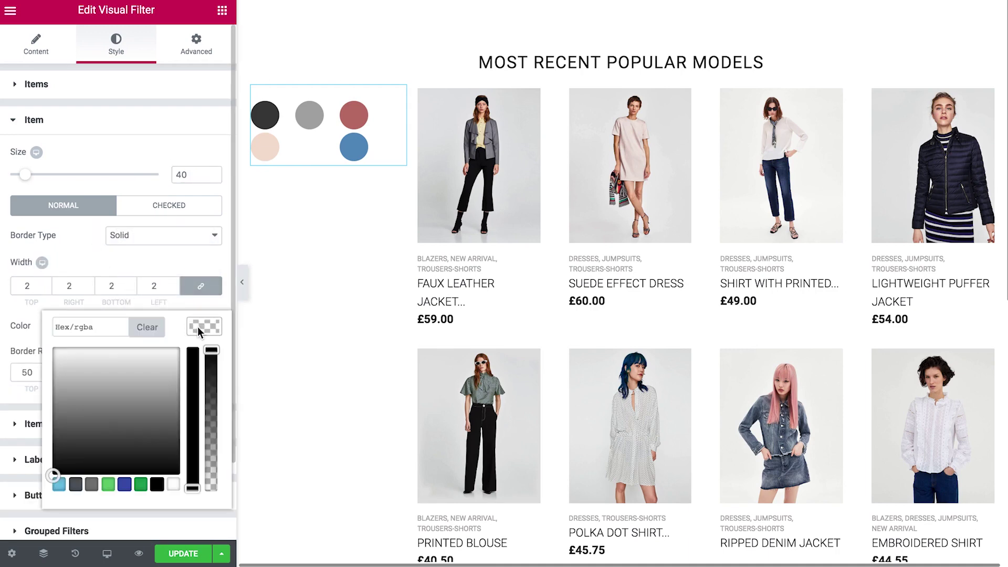
click(62, 353)
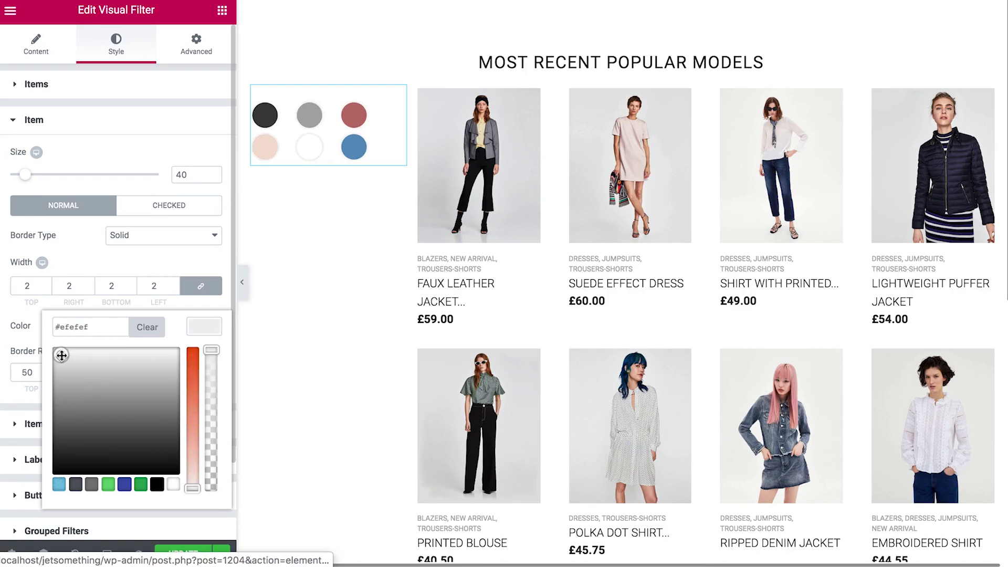
click(205, 323)
Set the border color of checked swatches to grey #aaaaaa.
click(193, 210)
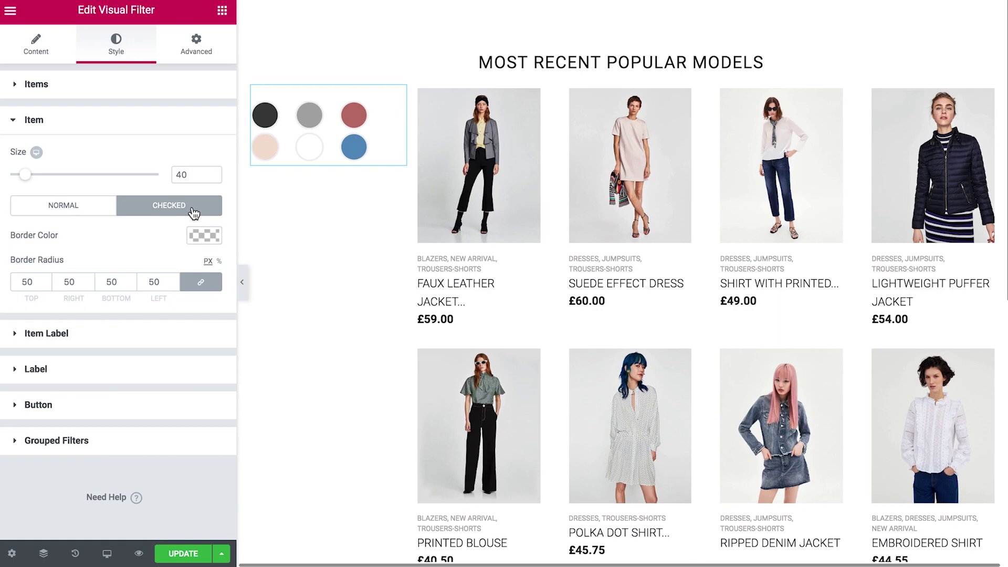
click(197, 235)
click(56, 296)
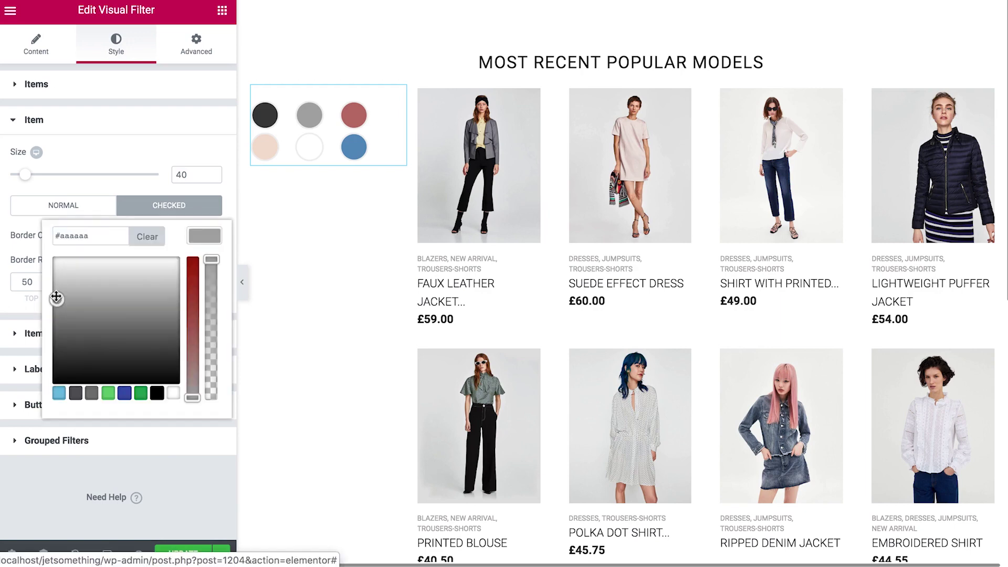
click(22, 245)
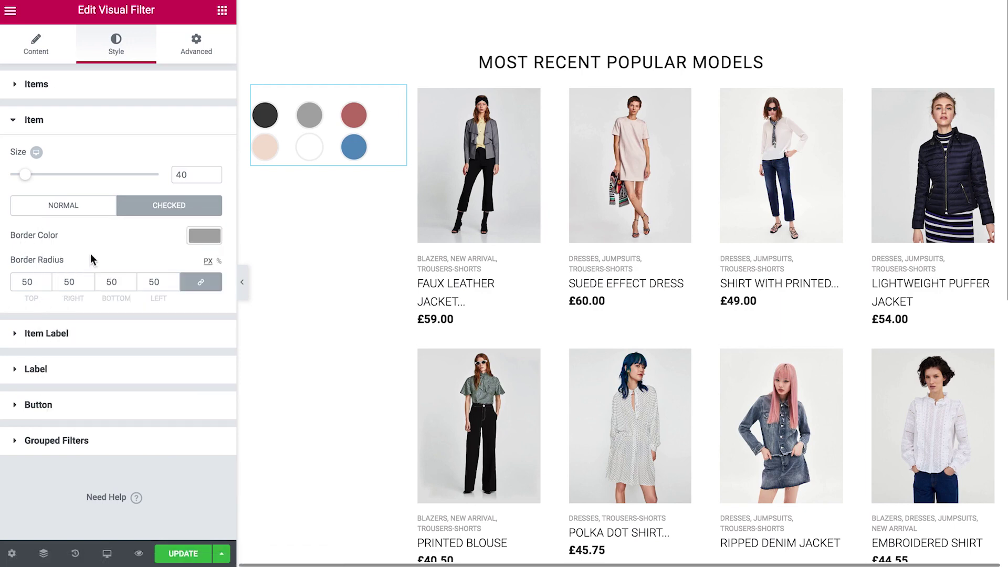
Set both the horizontal and vertical offsets between the swatches to 15.
click(85, 336)
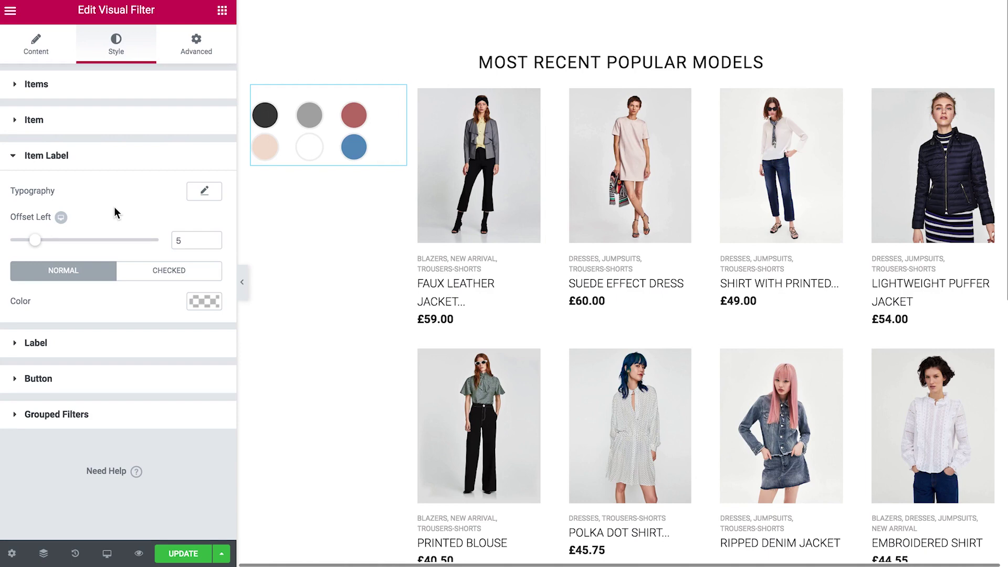
click(89, 84)
double_click(179, 218)
text(20)
double_click(181, 168)
text(15)
key(Tab)
text(15)
Increase the swatch item size to 45.
click(61, 290)
click(87, 86)
click(62, 287)
drag(190, 175, 132, 173)
text(50)
key(BackSpace)
key(BackSpace)
text(45)
Examine the remaining style settings for the filter label, button and grouped filters spacing.
scroll(83, 348, down, 2)
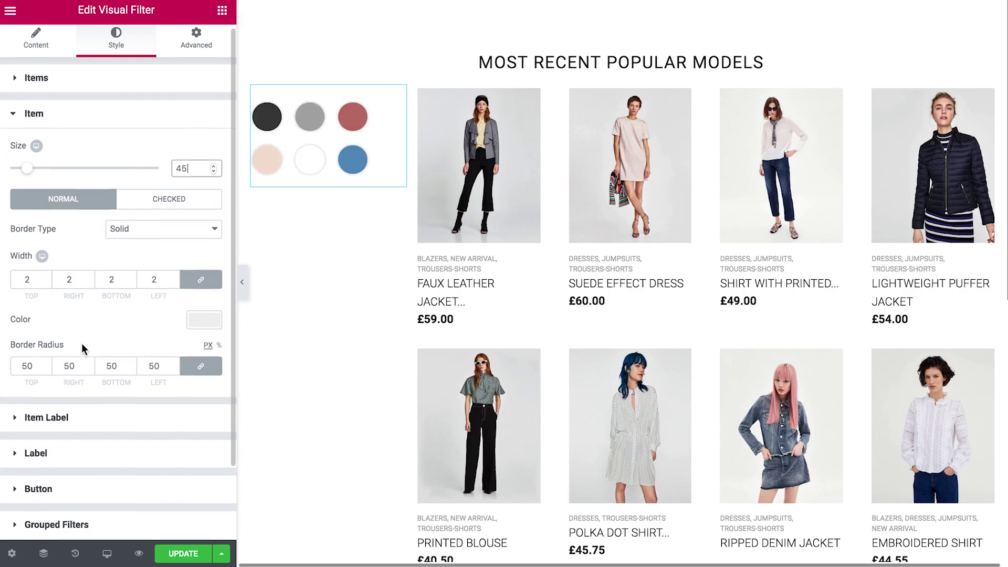
click(85, 368)
scroll(100, 256, down, 2)
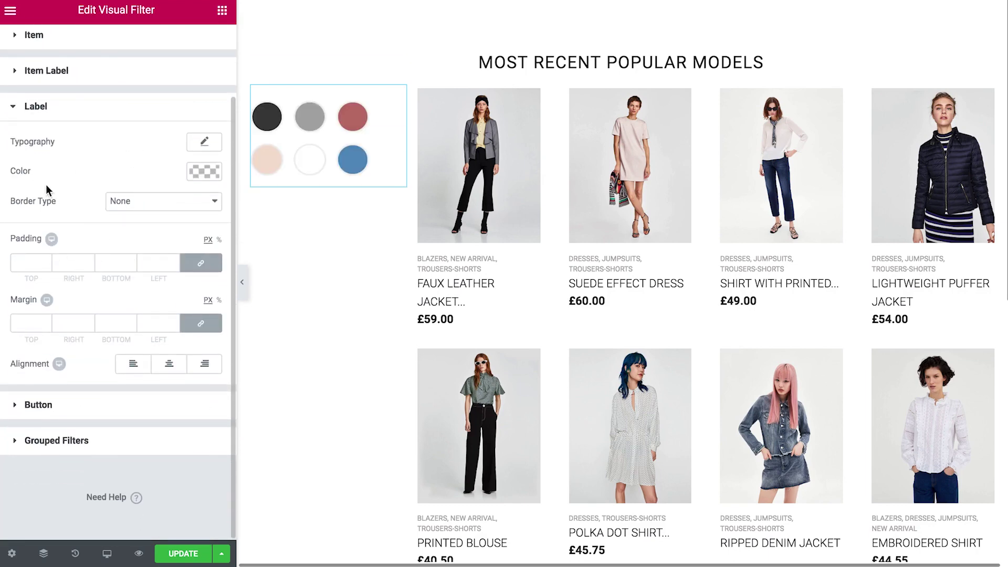
click(45, 418)
scroll(96, 283, down, 3)
scroll(96, 283, down, 2)
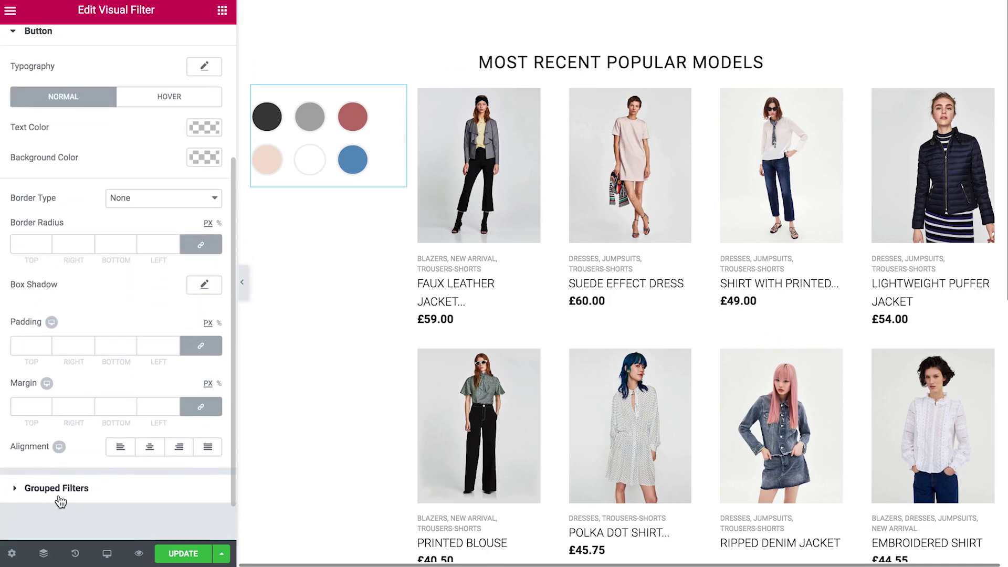
click(59, 488)
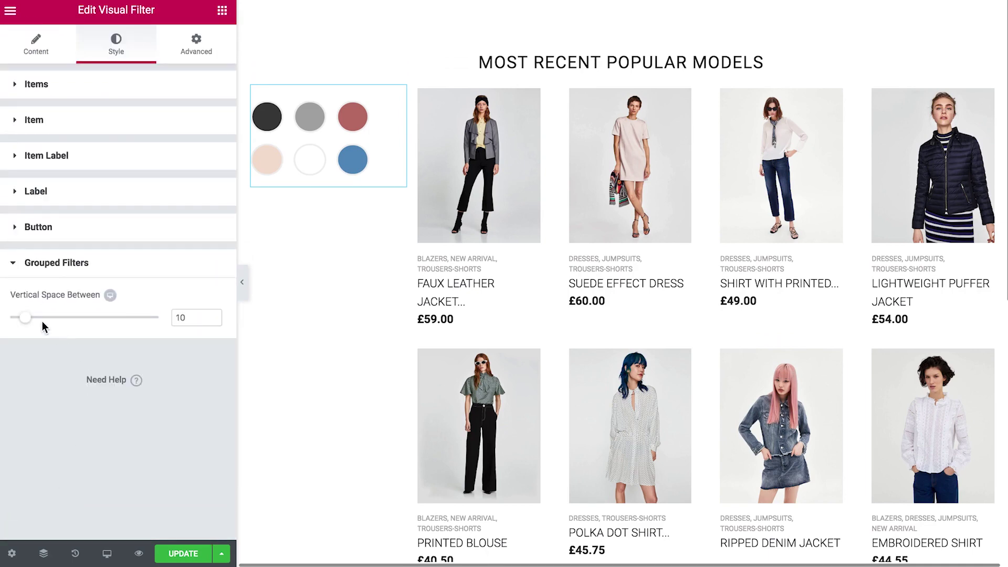
mouse_move(27, 317)
mouse_down()
mouse_move(63, 321)
mouse_move(23, 321)
mouse_up()
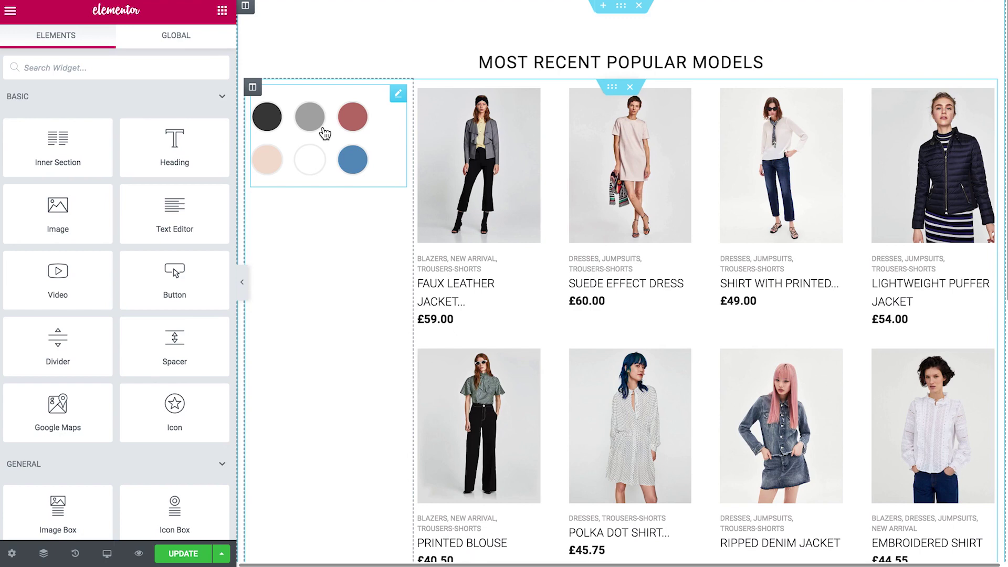
Update the page and test the color filter on the live shop page using the blue, white, red and black swatches.
click(184, 553)
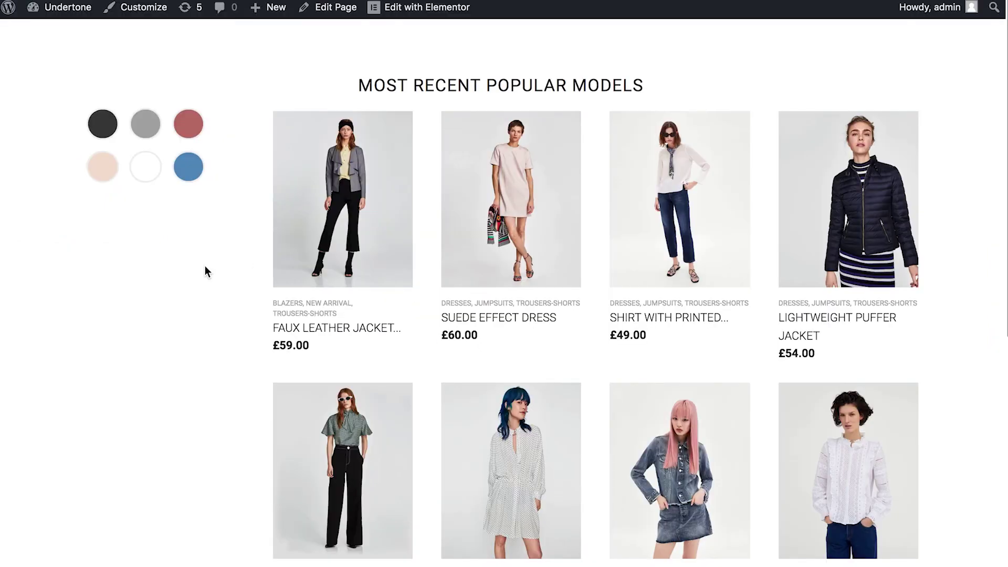
click(189, 177)
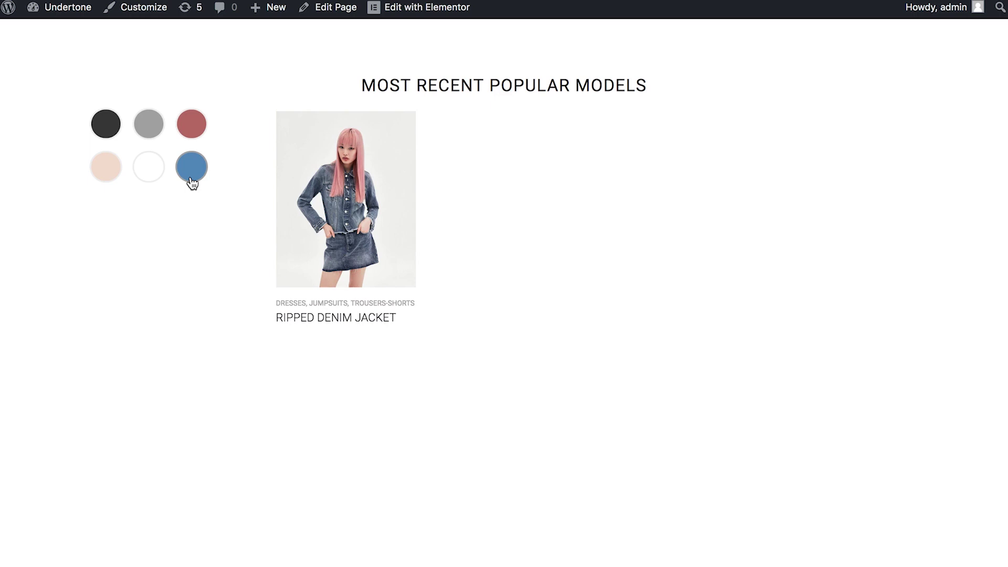
click(148, 183)
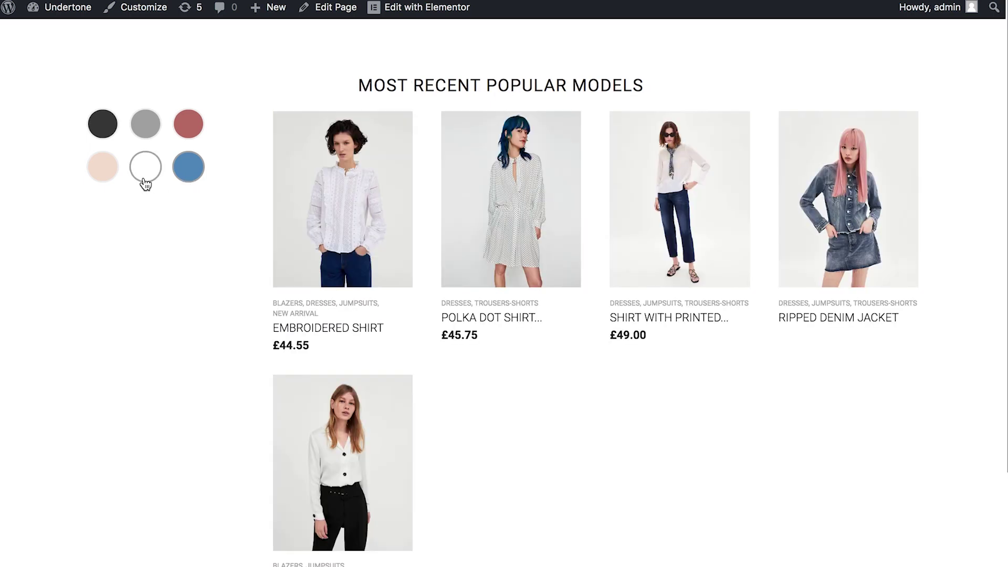
mouse_move(292, 256)
click(186, 134)
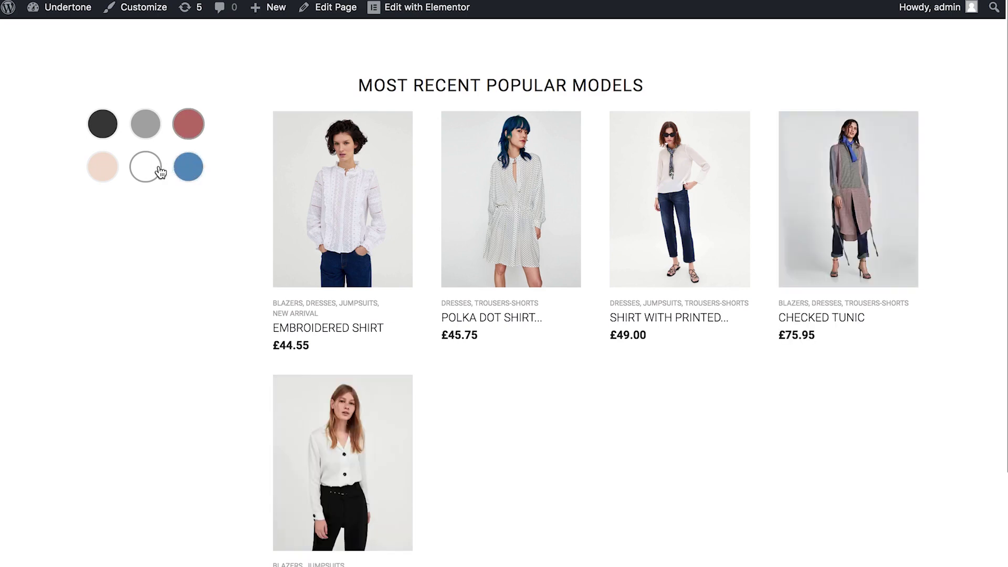
click(157, 171)
click(102, 132)
click(188, 138)
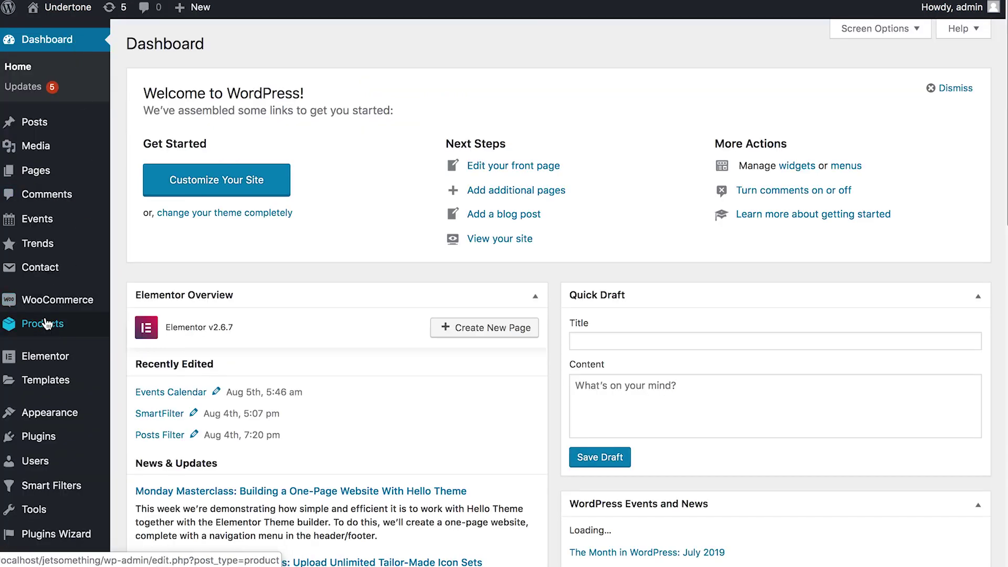
Add a new product attribute named Brand with the slug brand.
mouse_move(47, 323)
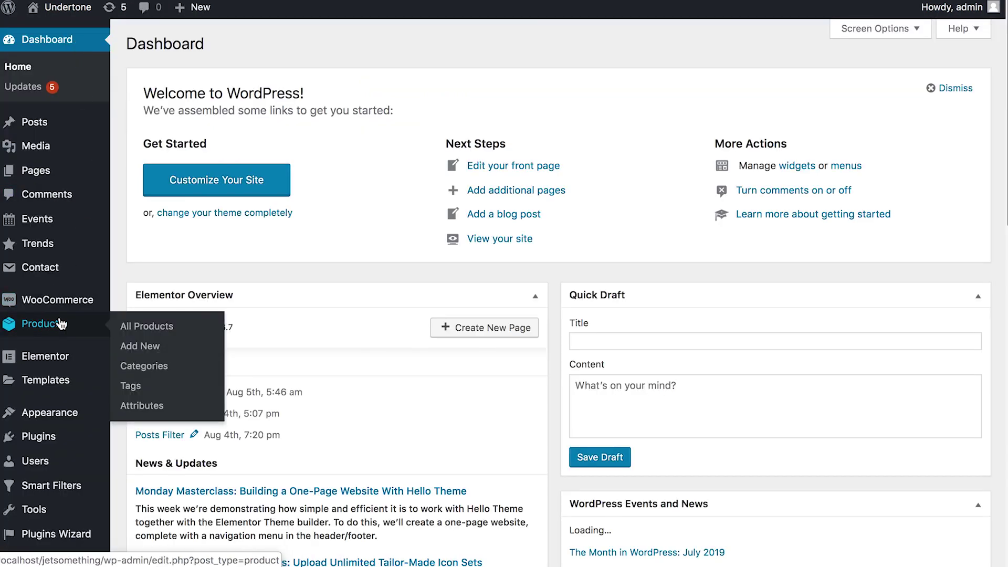
click(141, 409)
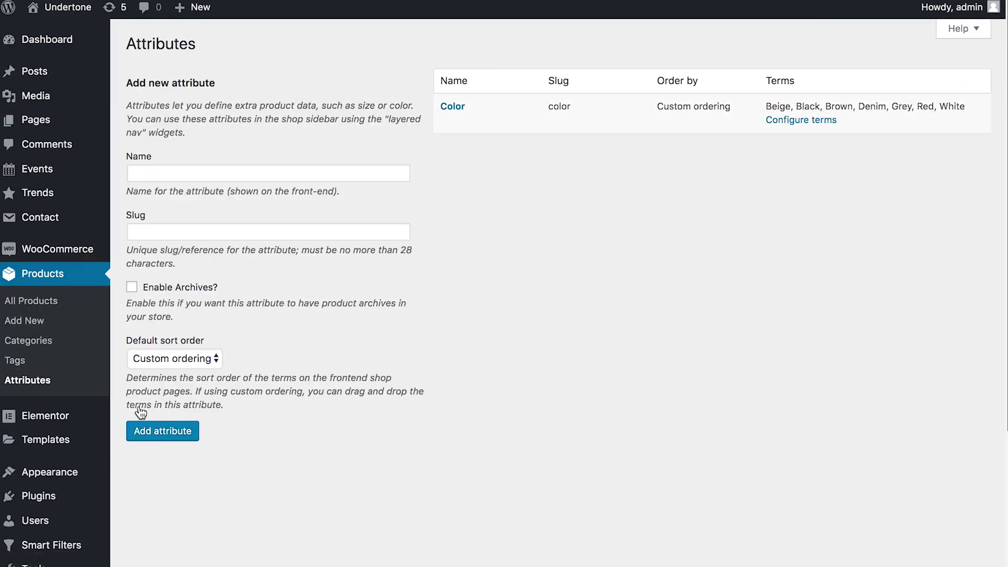
click(212, 168)
text(Brand)
click(197, 233)
text(brand)
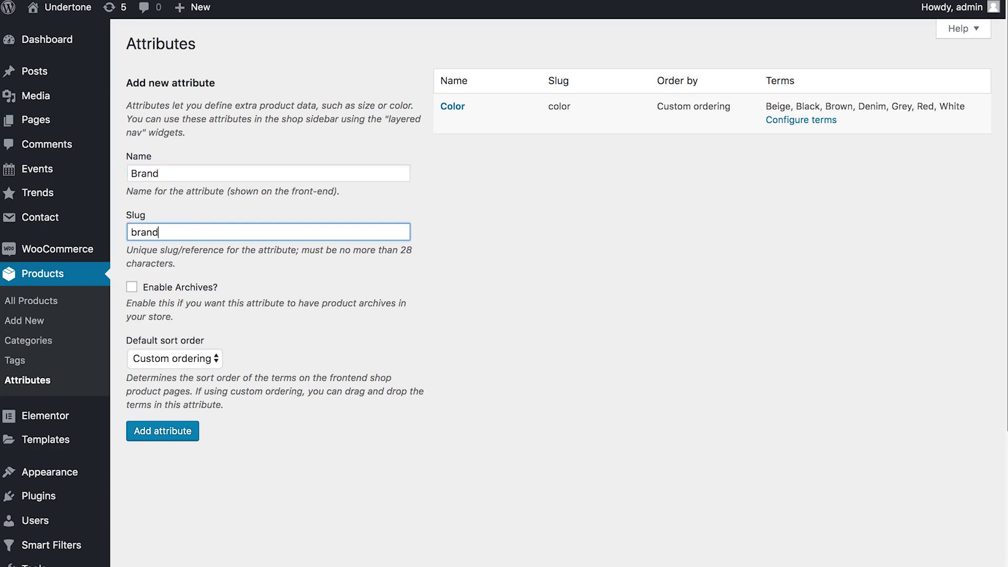
click(184, 289)
click(166, 430)
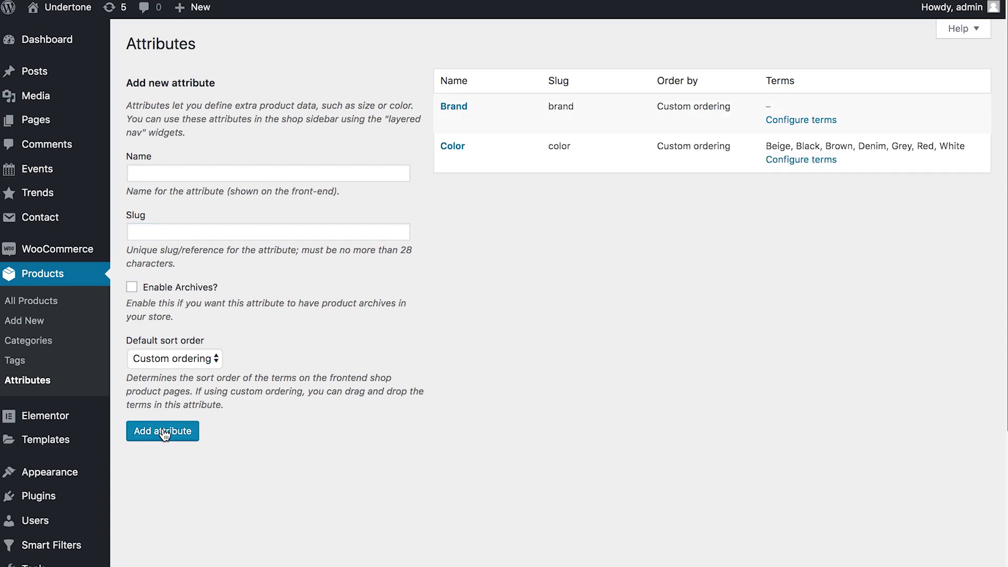
Add the terms Zara, Chanel, Dior and D&G to the Brand attribute.
click(788, 124)
click(259, 209)
text(Zara)
click(259, 263)
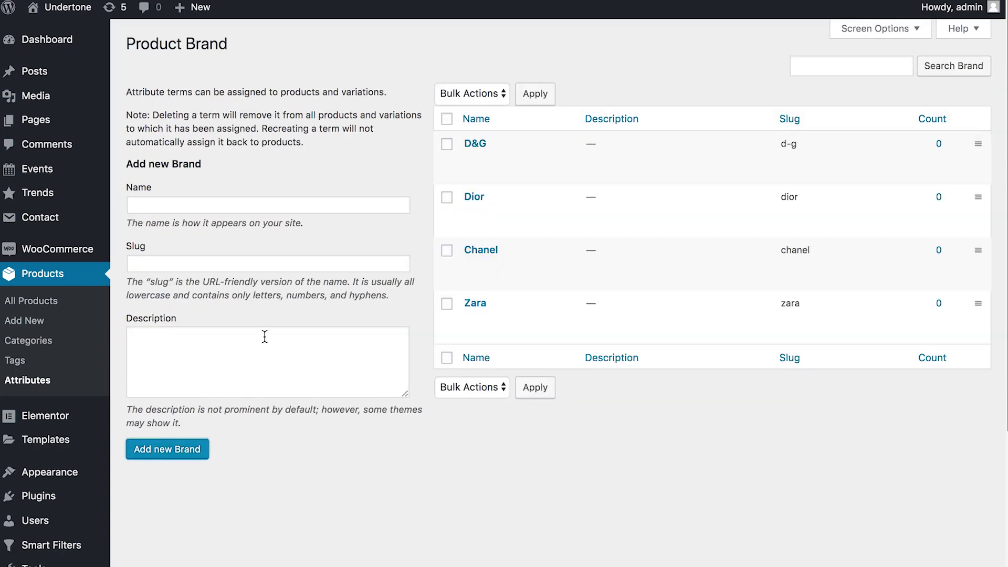
Open the Embroidered shirt product for editing and add the Brand attribute to its product data.
click(56, 300)
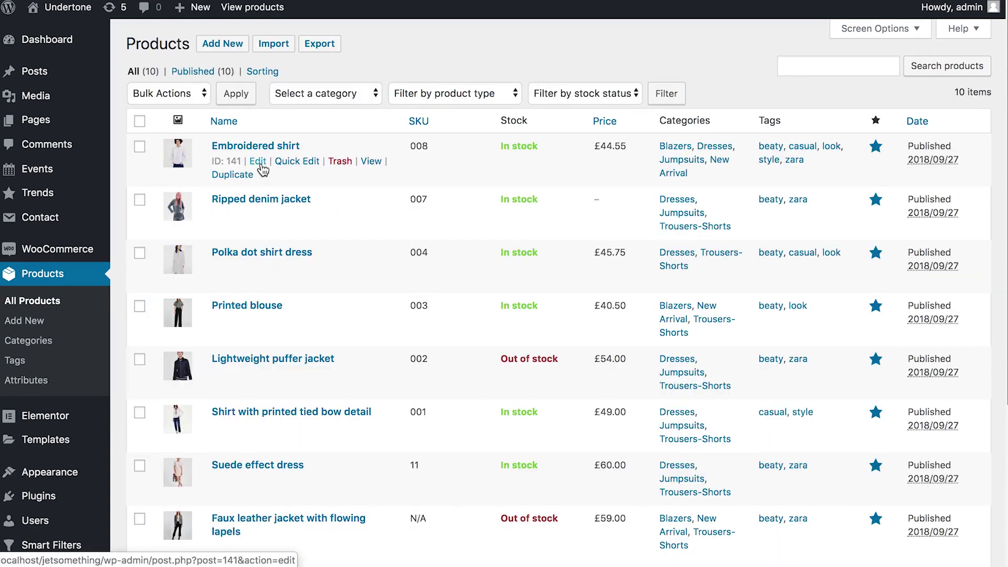
click(258, 161)
scroll(312, 132, down, 10)
click(171, 319)
click(357, 204)
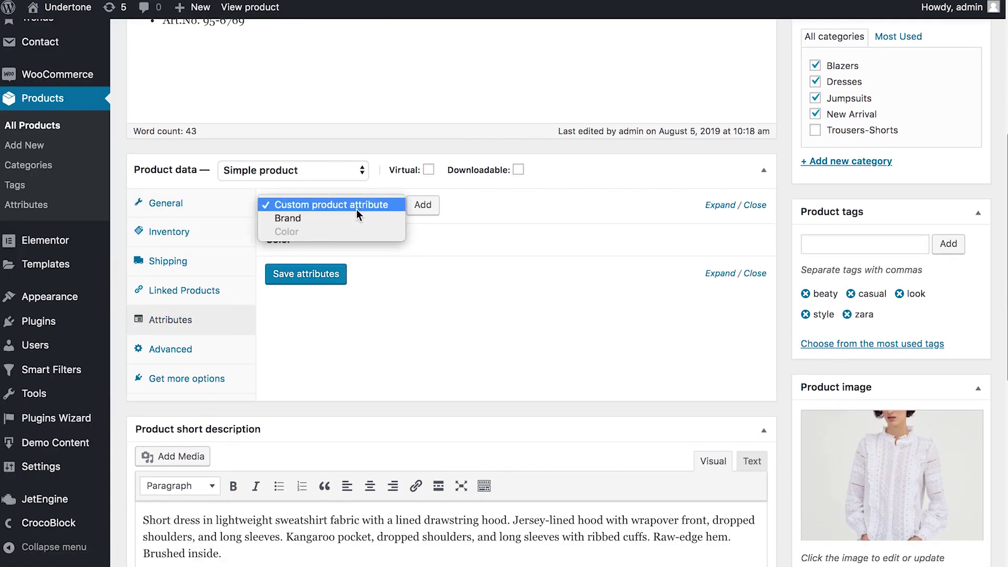
click(356, 215)
click(423, 204)
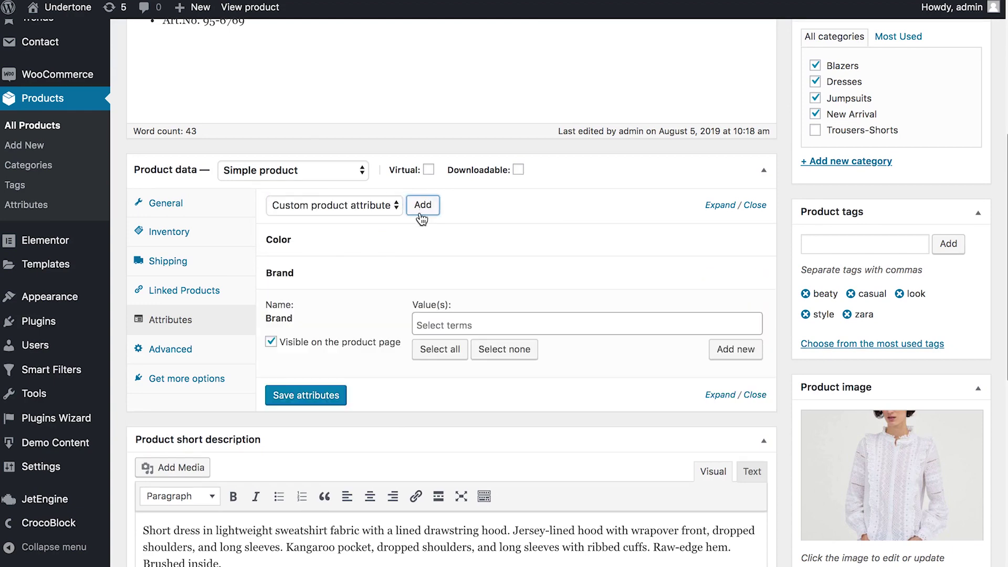
Assign the Brand value Dior to the product and save its attributes.
click(450, 322)
click(495, 401)
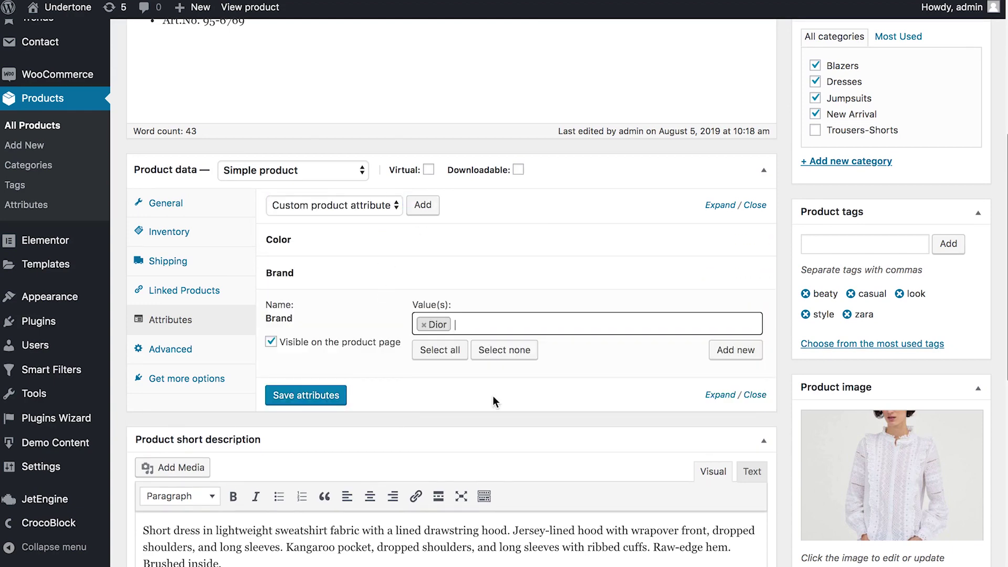
click(334, 398)
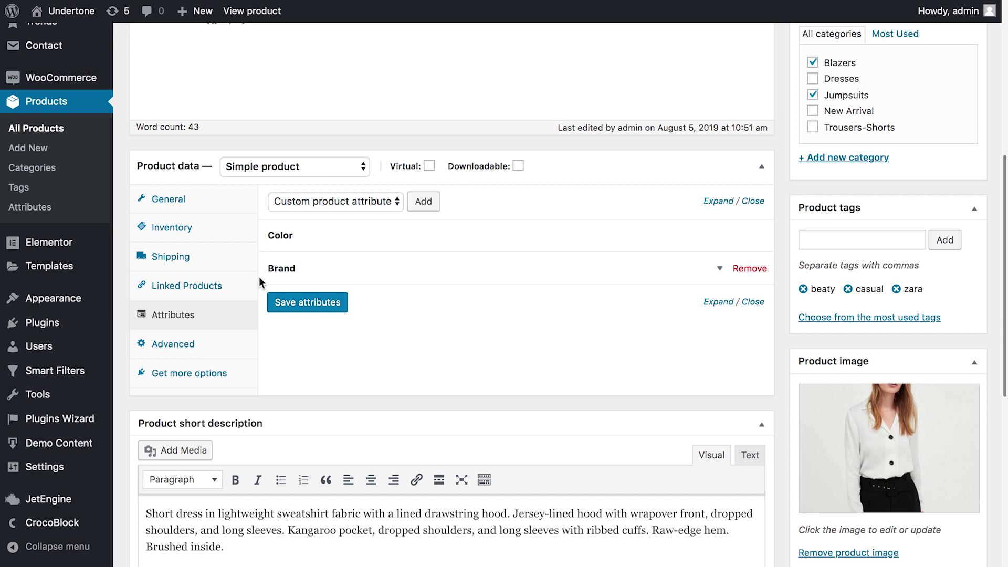
Create a smart filter titled Image Filter with Brand as filter label and active filter label, and set its type to Visual.
mouse_move(76, 374)
click(151, 397)
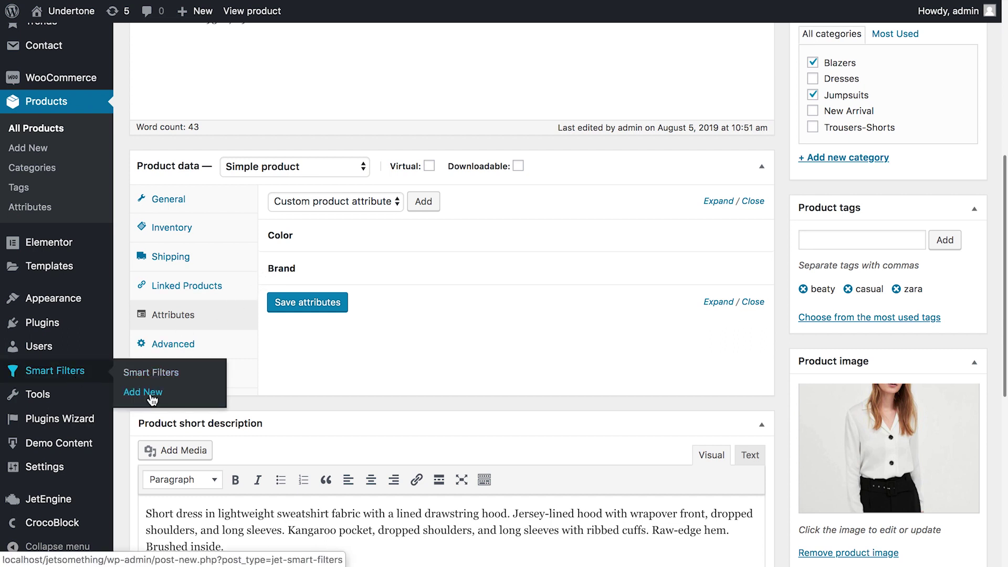
text(Image Filter)
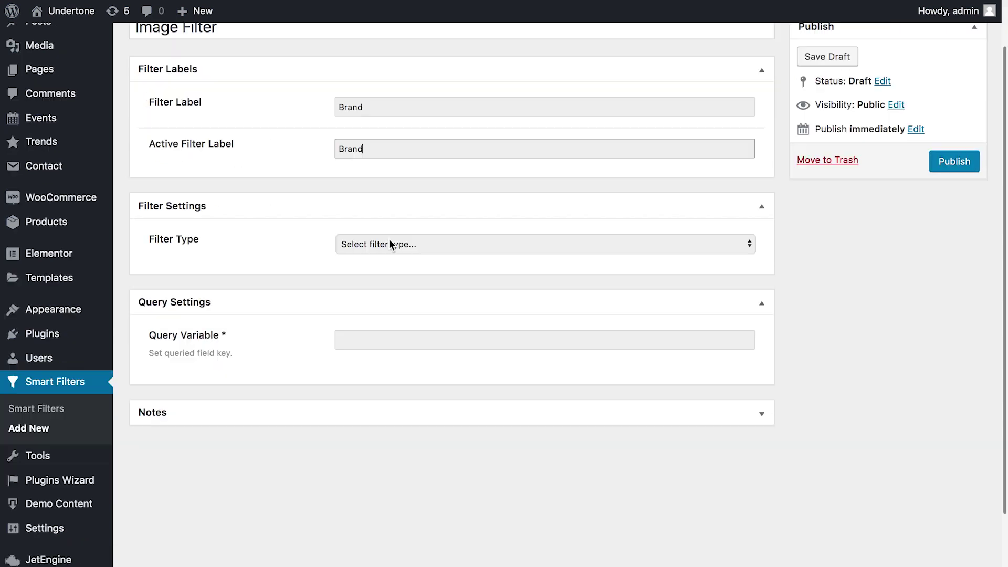
click(389, 244)
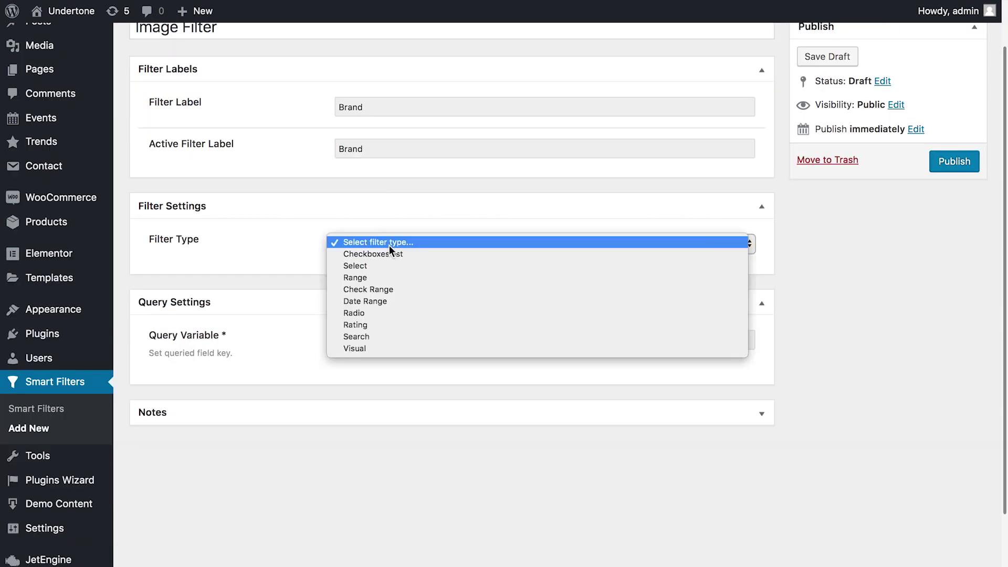
click(376, 349)
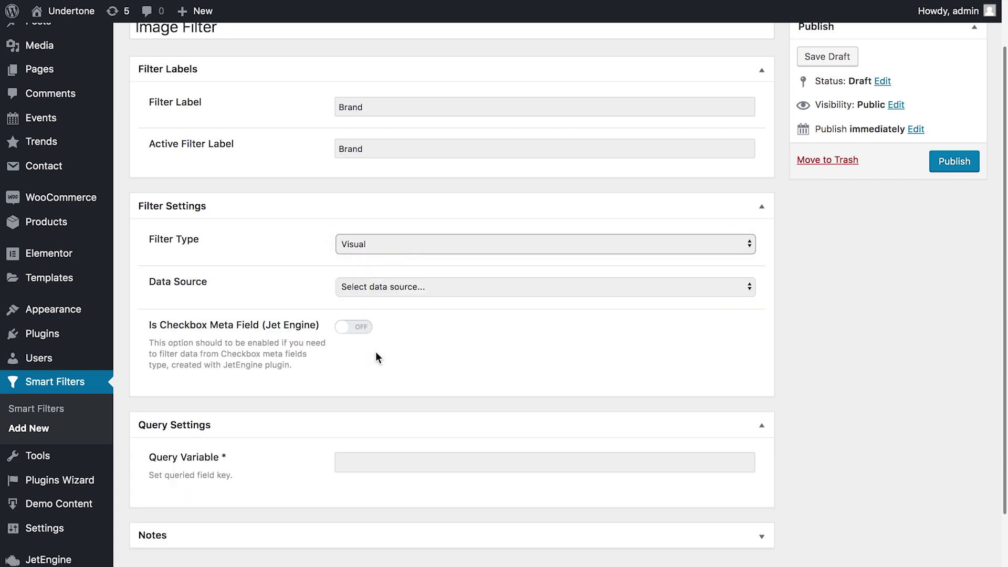
Set the filter's data source to Taxonomies and its taxonomy to Product Brand.
click(406, 291)
click(401, 304)
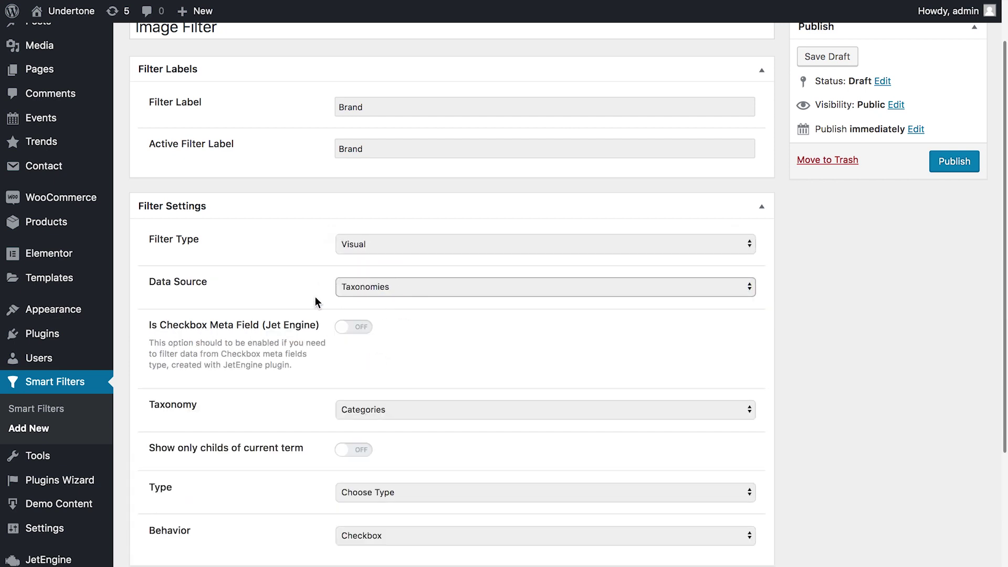
scroll(315, 300, down, 3)
click(407, 307)
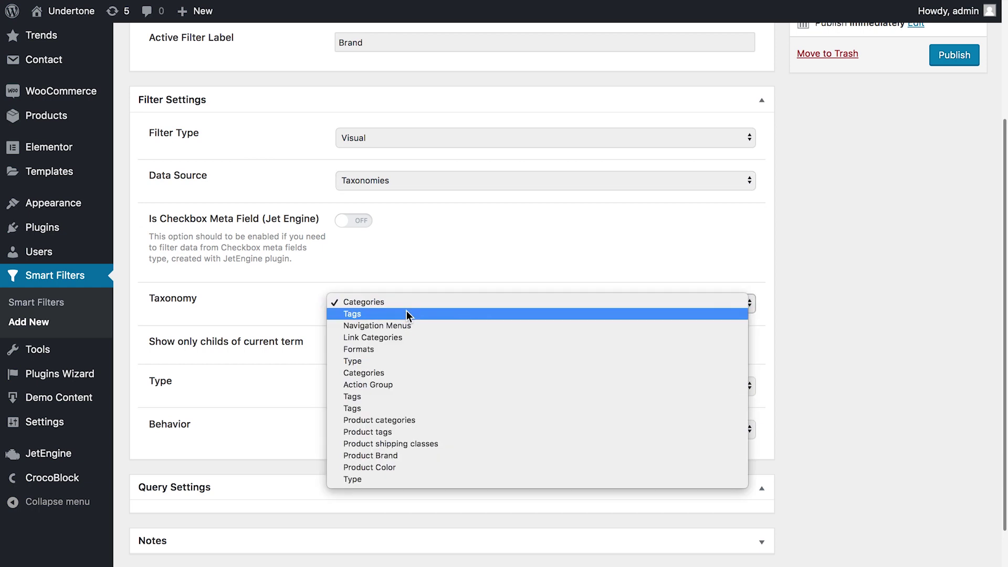
click(395, 456)
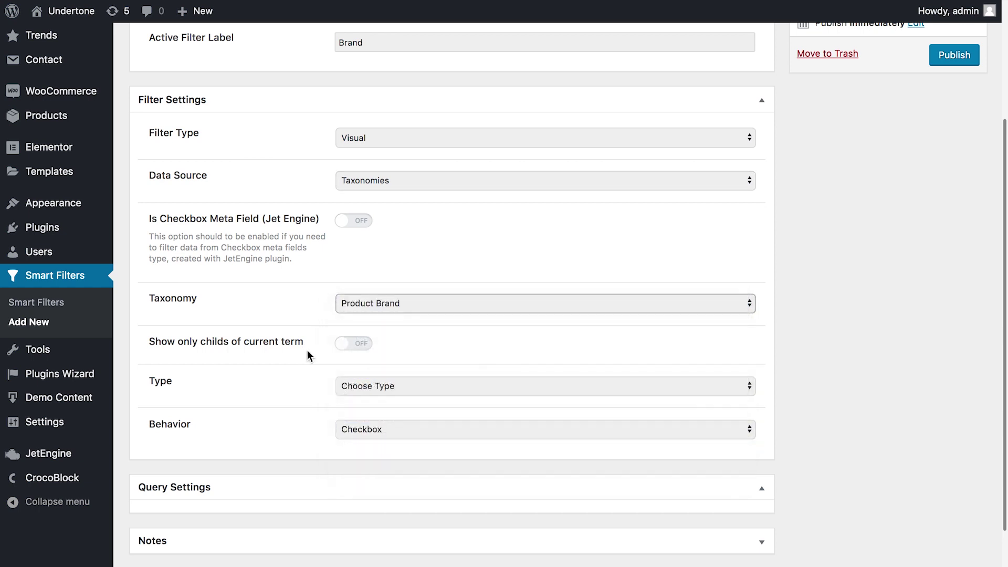
Set the visual filter's option type to Image and its behavior to Radio.
scroll(314, 324, down, 2)
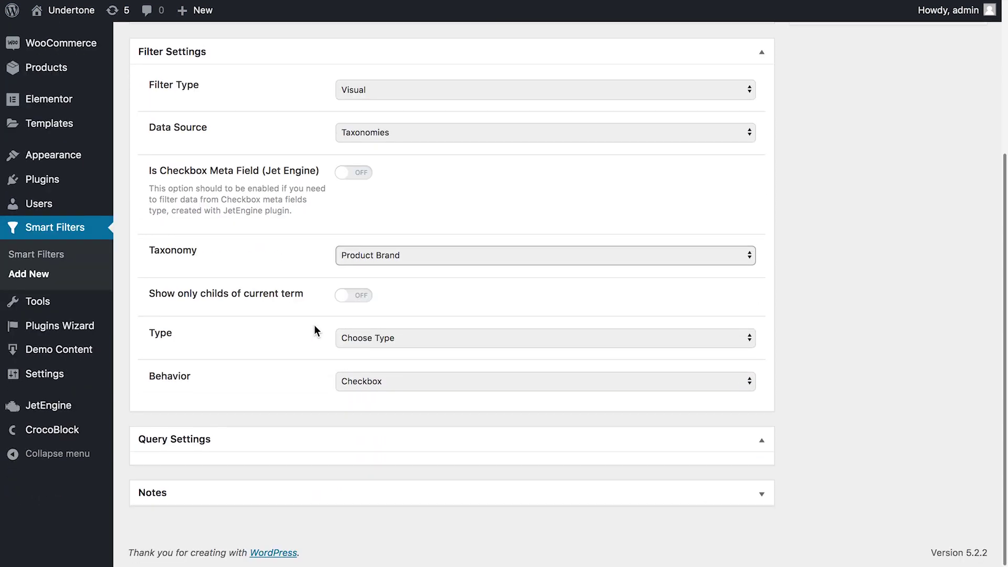
click(377, 340)
click(352, 362)
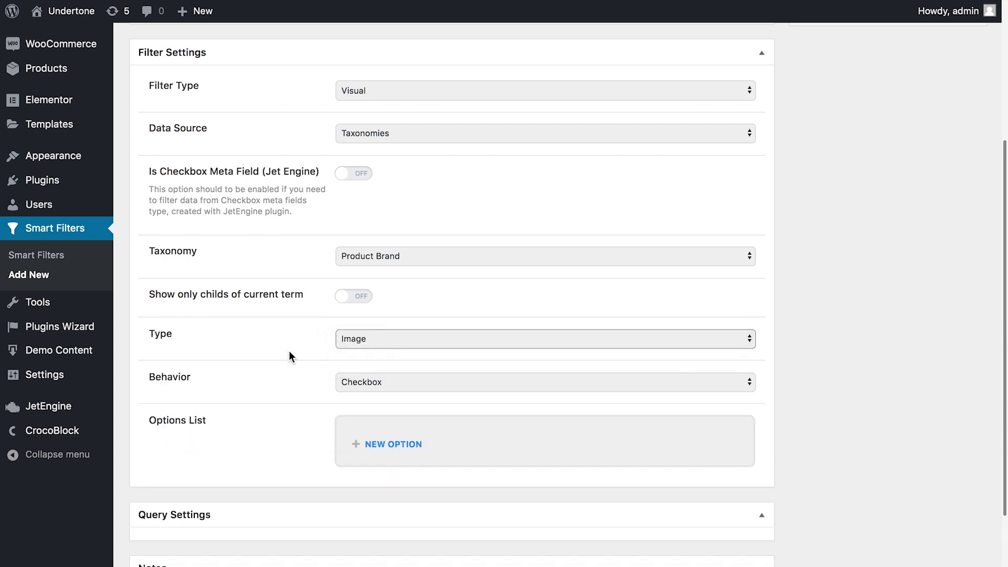
scroll(288, 356, down, 2)
click(376, 335)
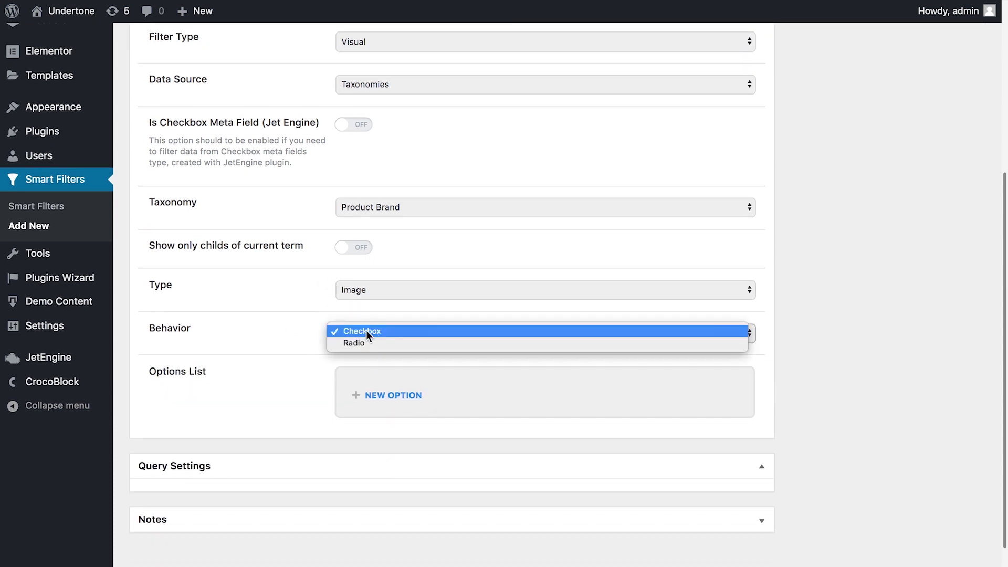
click(359, 342)
Add a filter option with label and value Chanel and assign the Chanel logo image from the media library.
scroll(299, 329, down, 1)
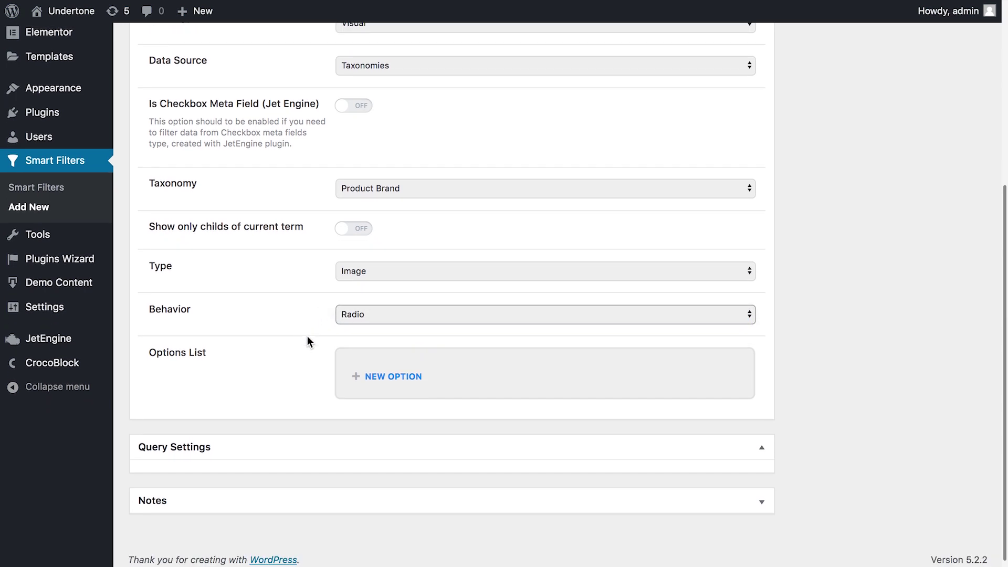
click(357, 375)
scroll(310, 355, down, 3)
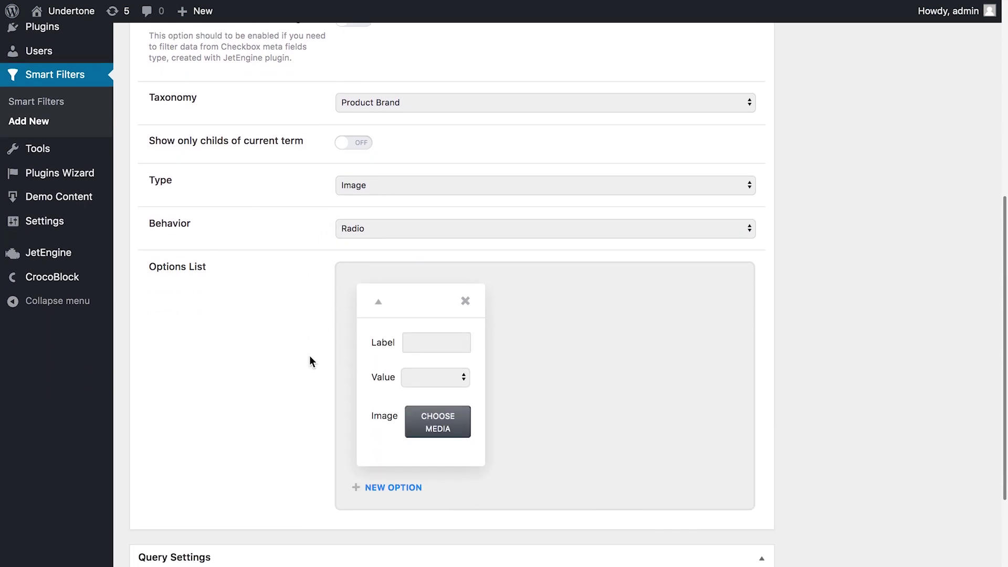
scroll(310, 356, down, 1)
click(420, 359)
click(451, 348)
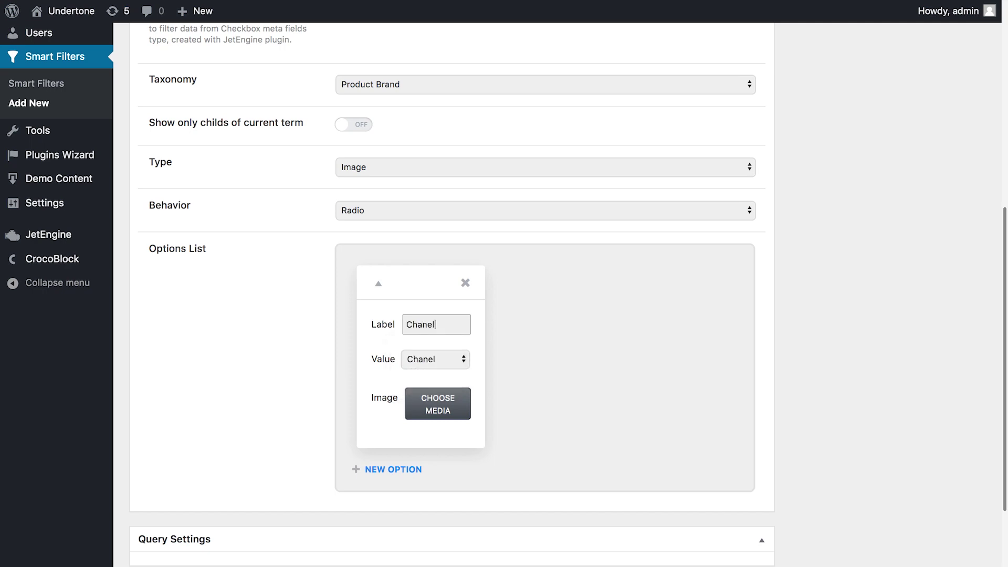
click(438, 406)
click(394, 199)
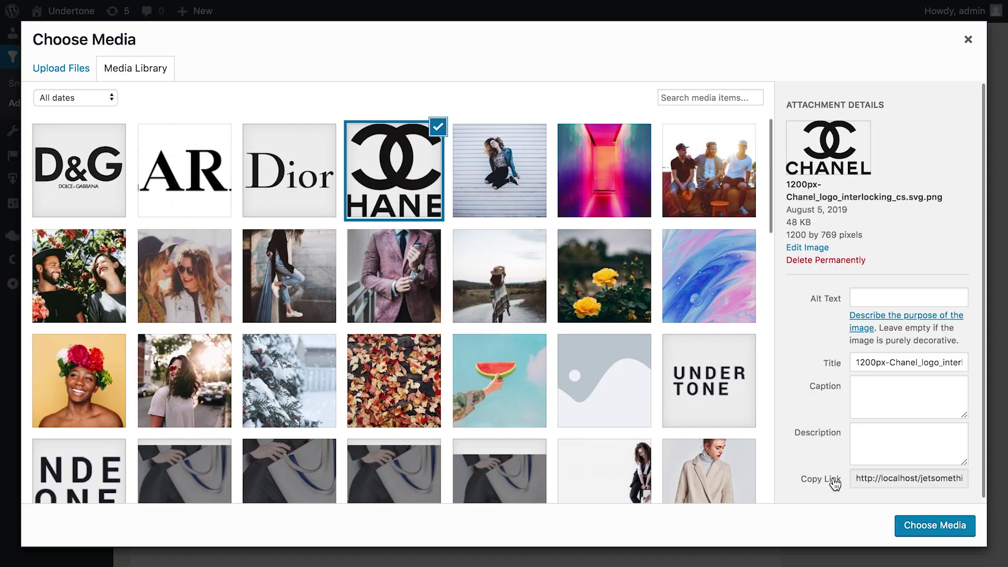
click(901, 538)
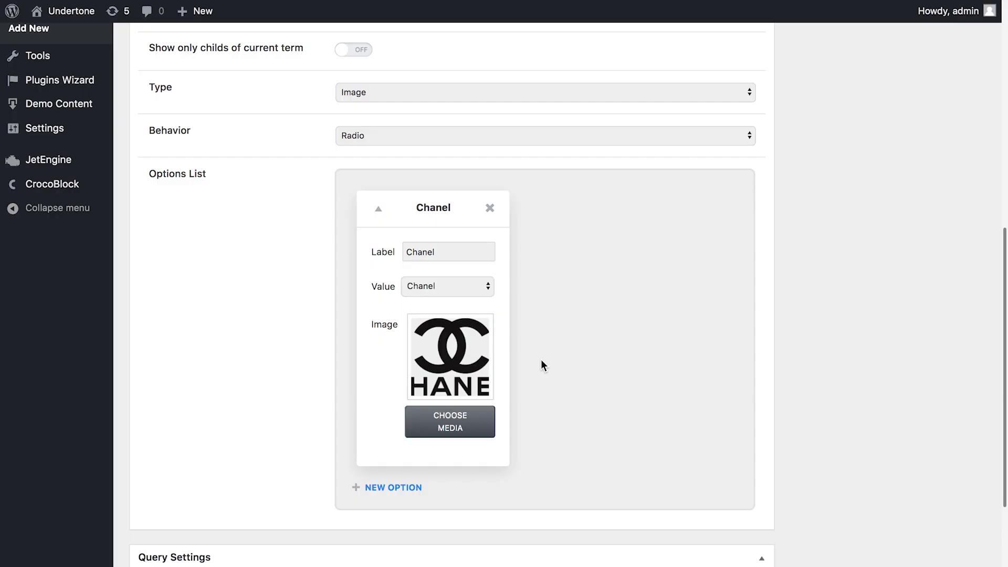
Add the D&G, Dior and Zara options with their logo images and publish the filter.
click(407, 487)
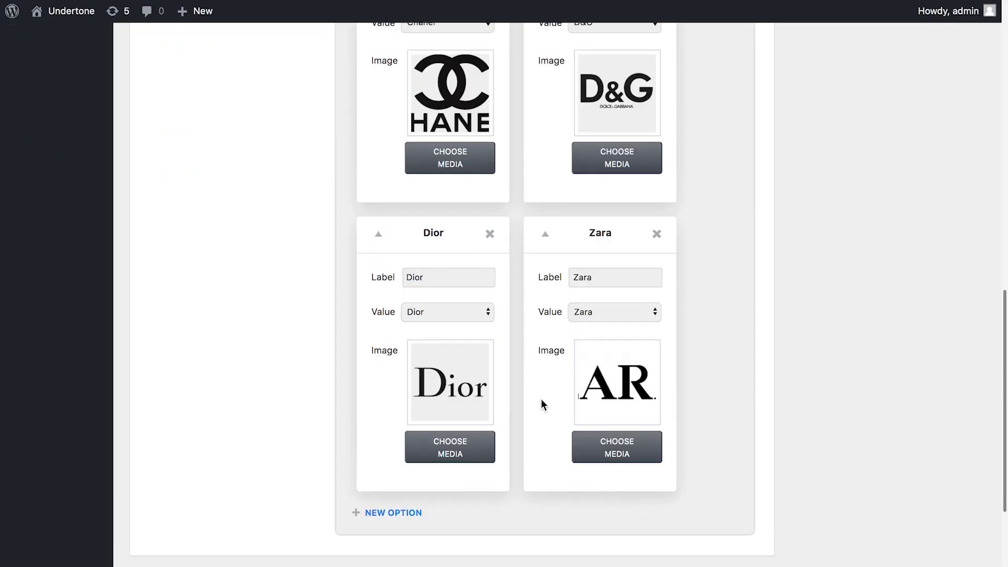
scroll(541, 399, up, 8)
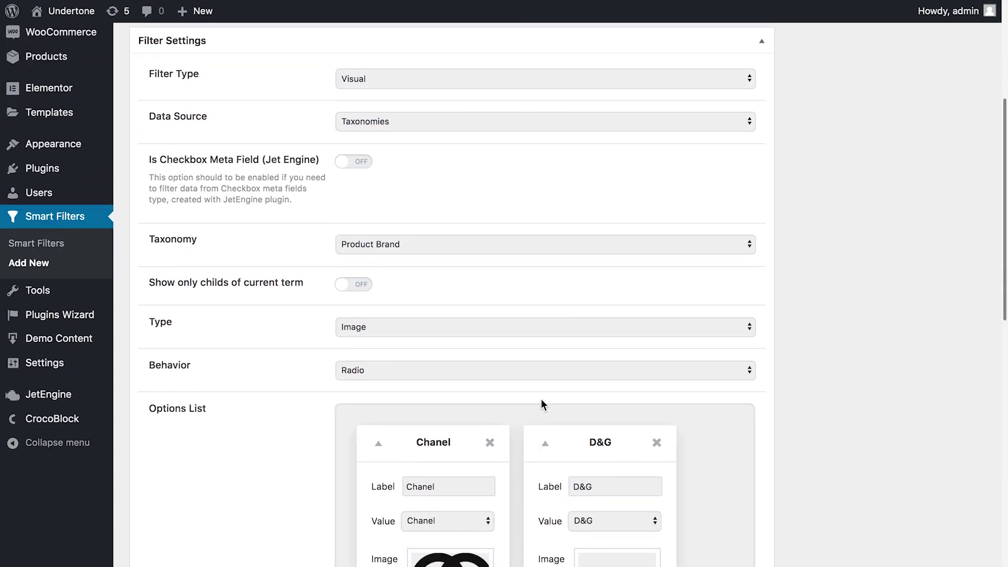
scroll(540, 398, up, 4)
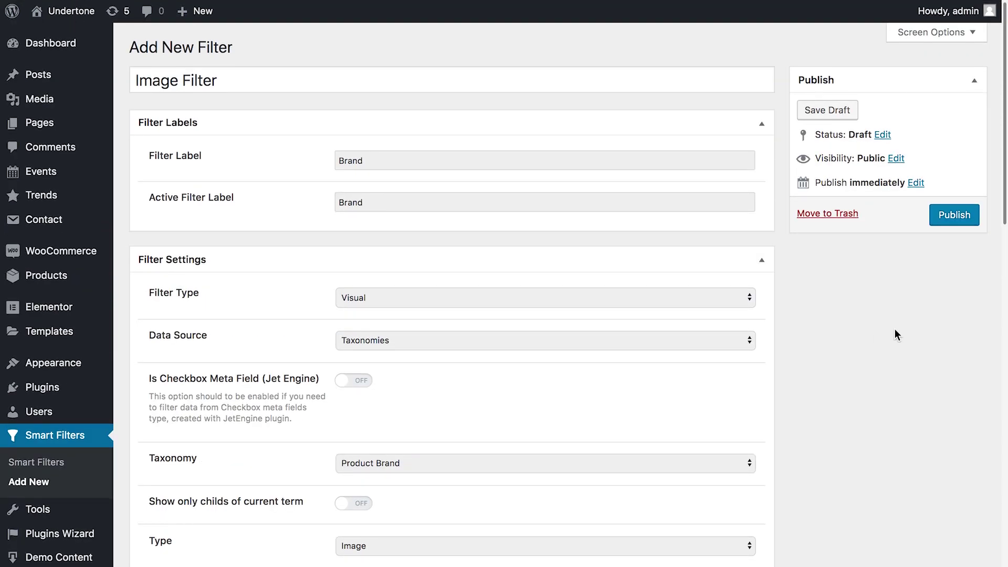
click(953, 213)
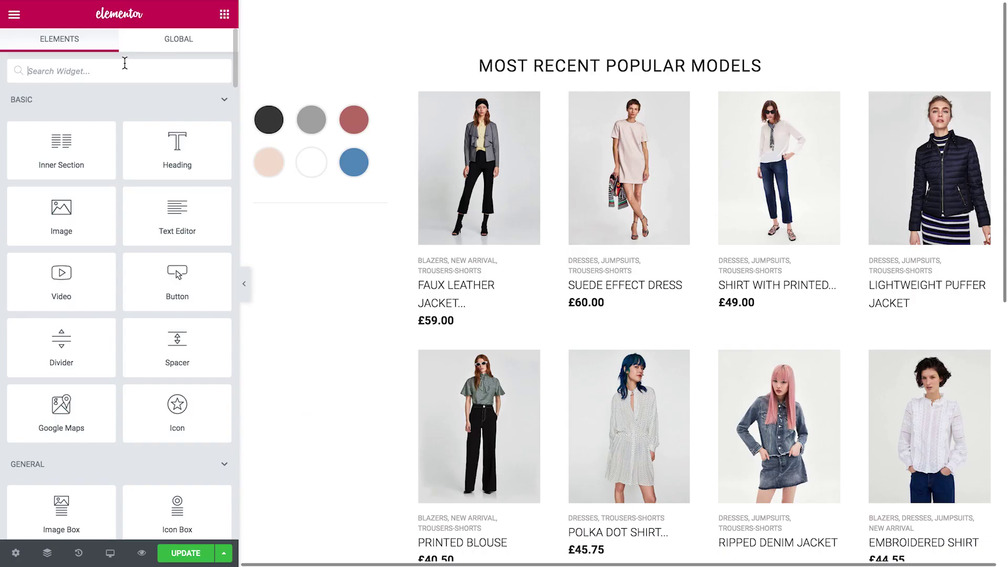
Add a Visual Filter widget below the divider under the color swatches.
click(124, 62)
text(visu)
drag(50, 260, 325, 246)
Assign Image Filter to the new visual filter widget and target it at JetWooBuilder Products Grid.
click(160, 178)
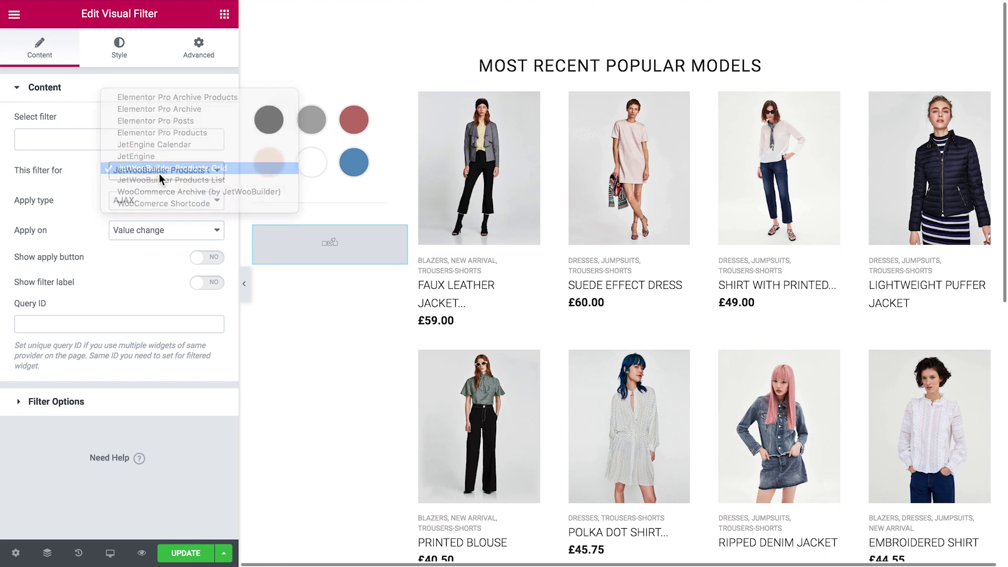
click(121, 139)
click(75, 227)
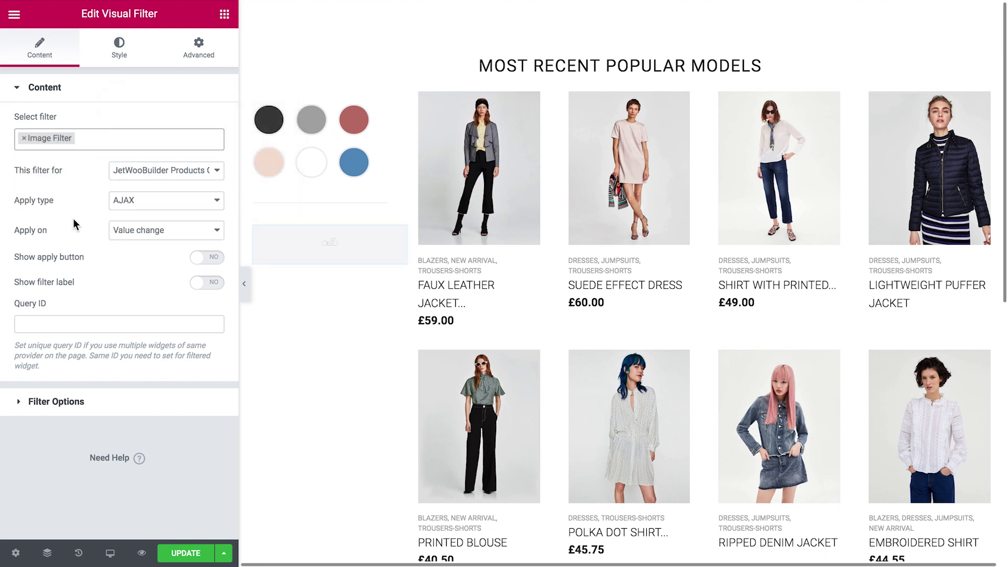
click(131, 166)
click(132, 168)
Try a vertical offset of 16 between the brand filter's items.
click(119, 46)
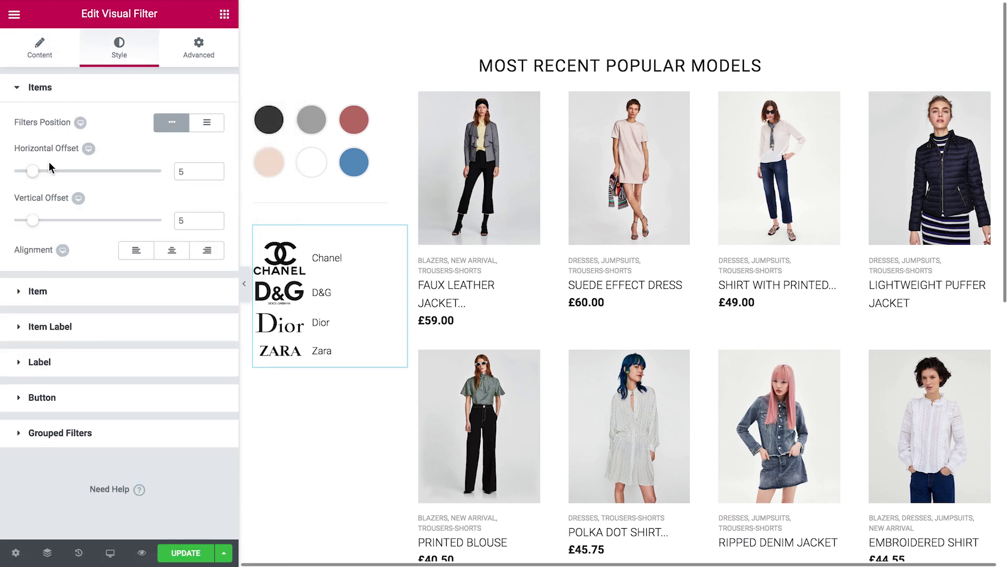
drag(32, 171, 30, 173)
drag(32, 220, 74, 226)
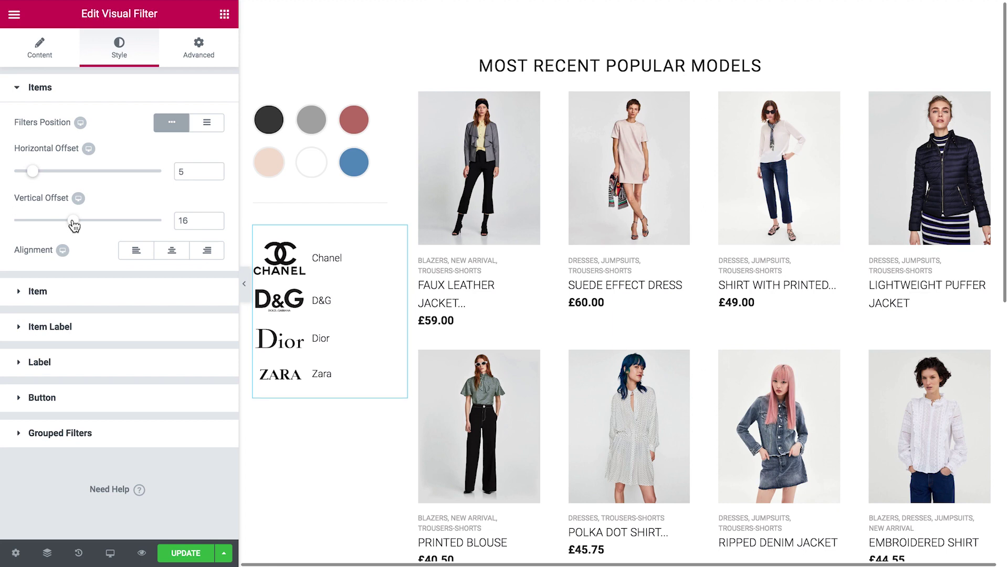
Set the brand filter's checked item label color to #d3d3d3 and stack its items in a column with 18 spacing.
click(121, 326)
click(160, 274)
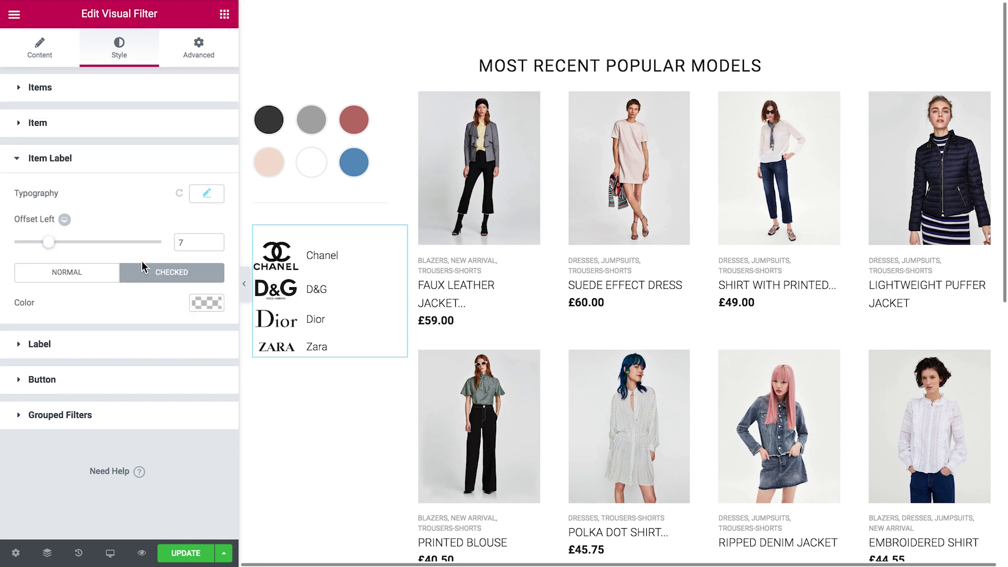
click(208, 303)
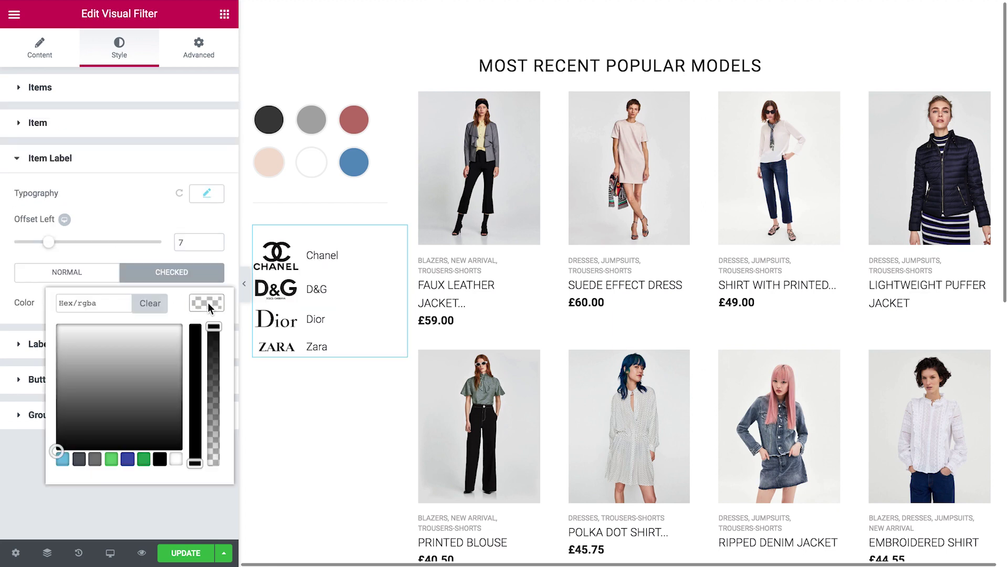
click(78, 346)
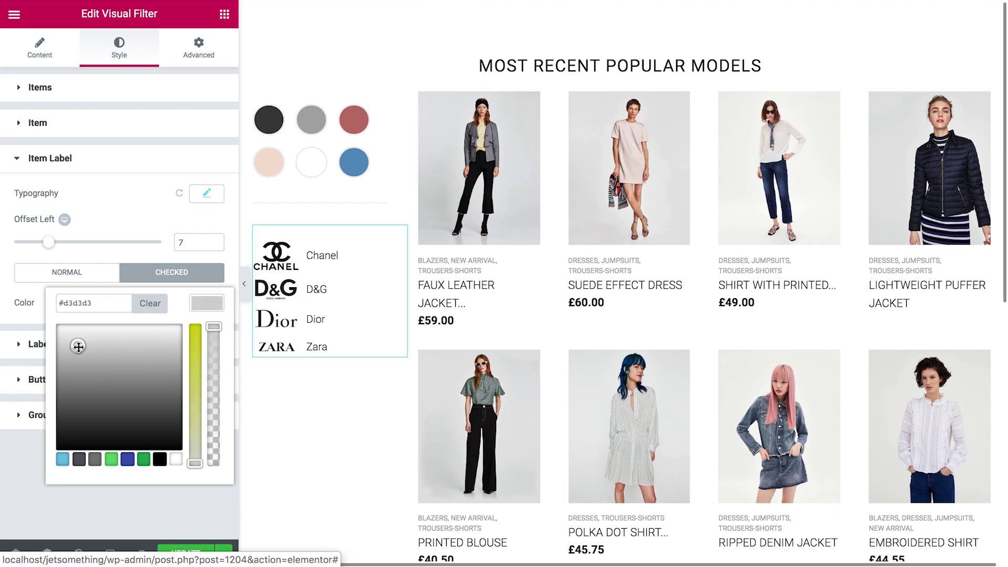
click(183, 275)
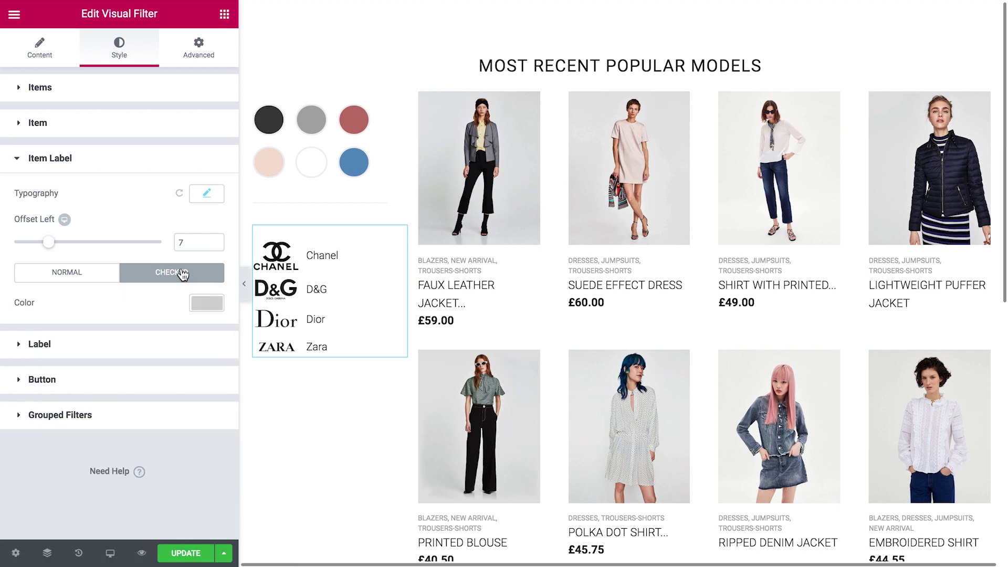
click(90, 356)
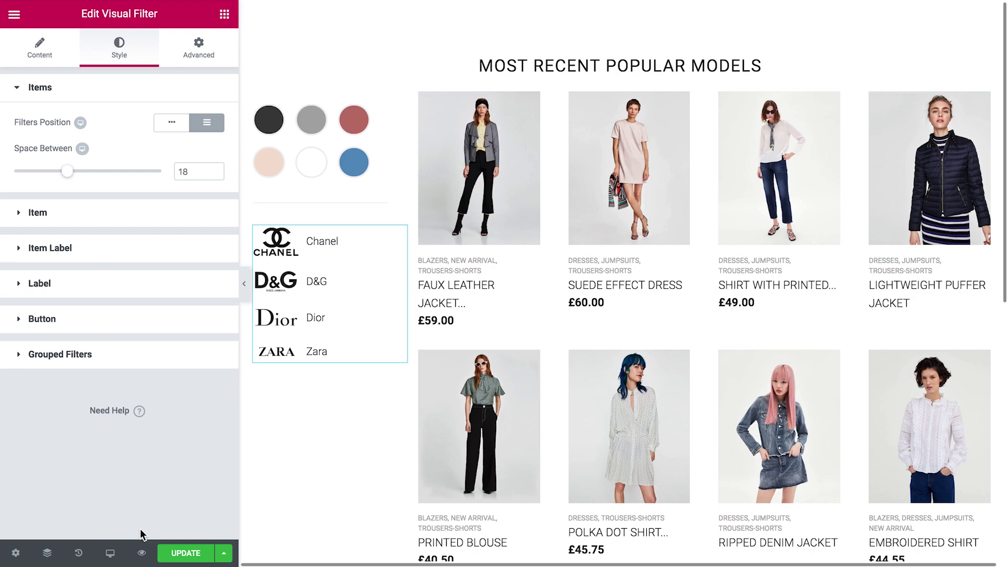
Preview the shop page and test the Chanel, D&G, Dior and Zara brand filters on the product grid.
click(142, 552)
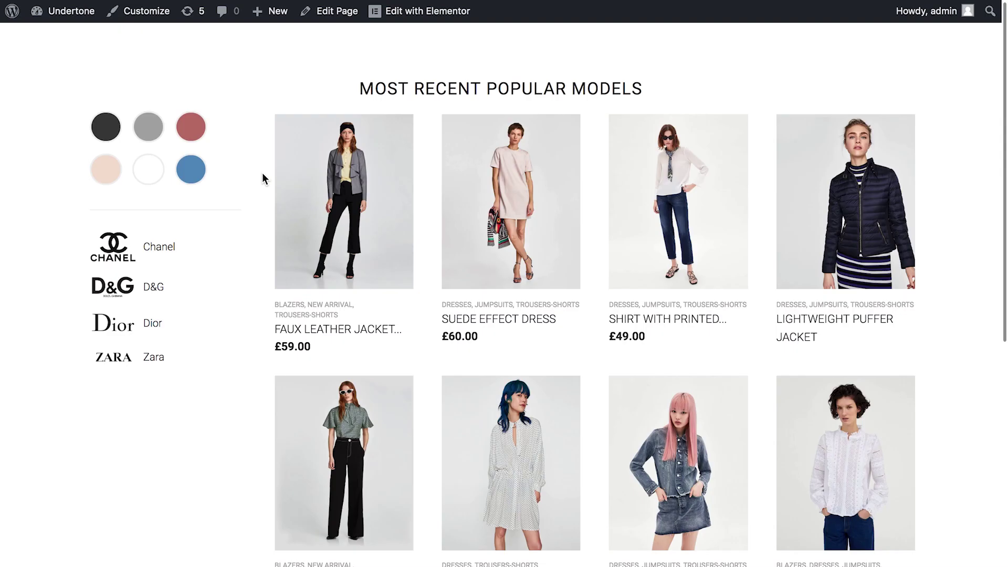
click(113, 250)
click(117, 296)
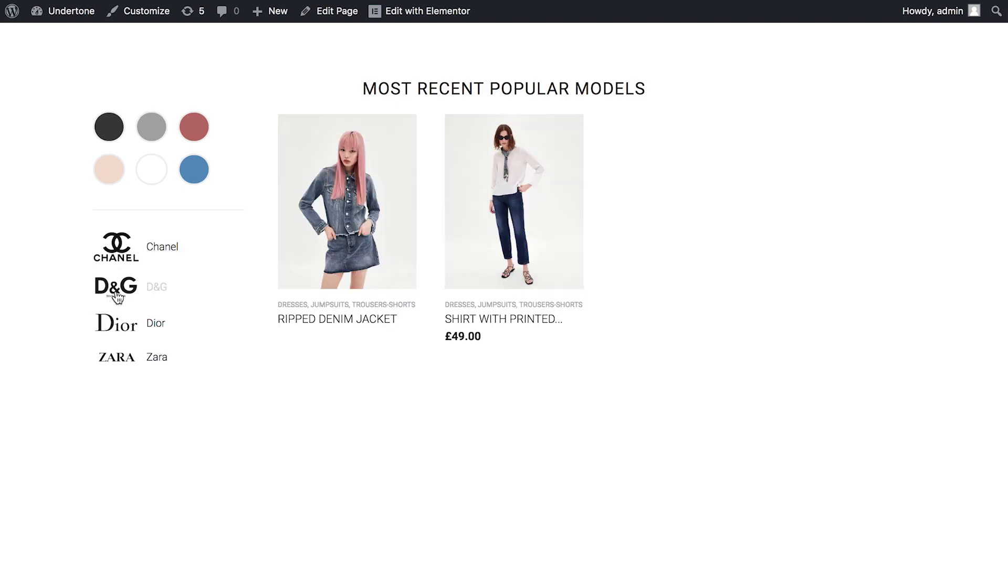
click(115, 324)
click(111, 366)
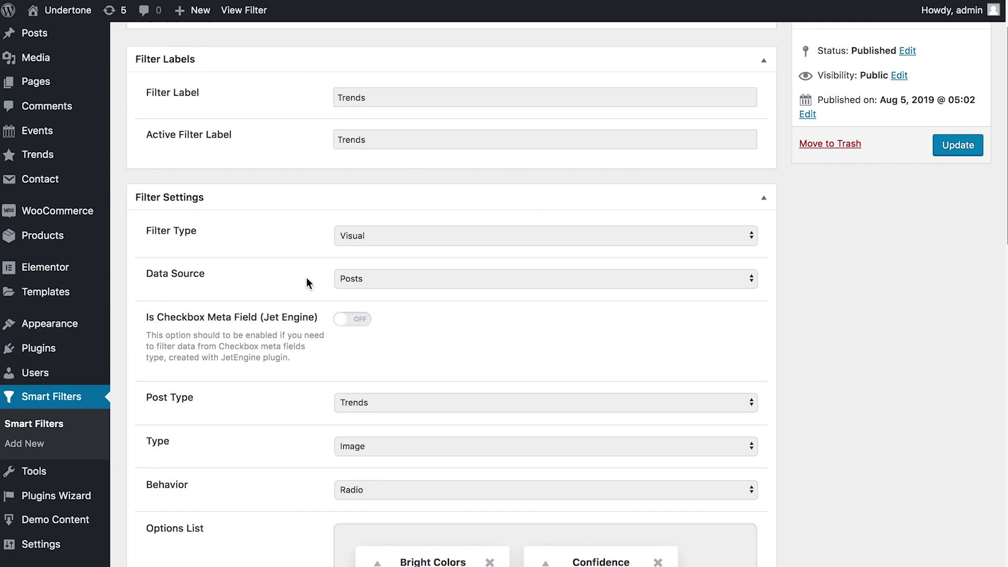
Choose Posts as the data source of the Trends visual filter.
click(367, 279)
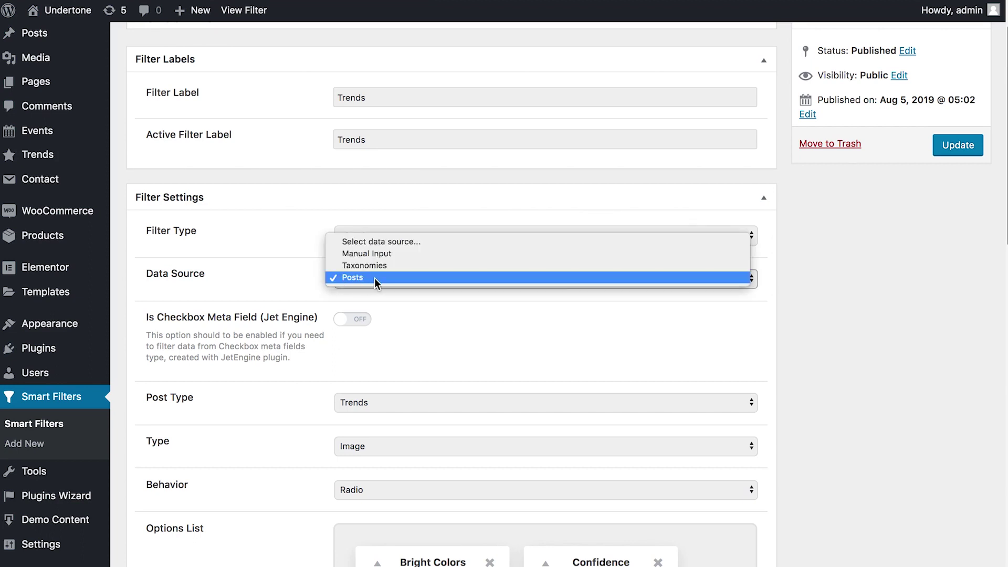
click(393, 277)
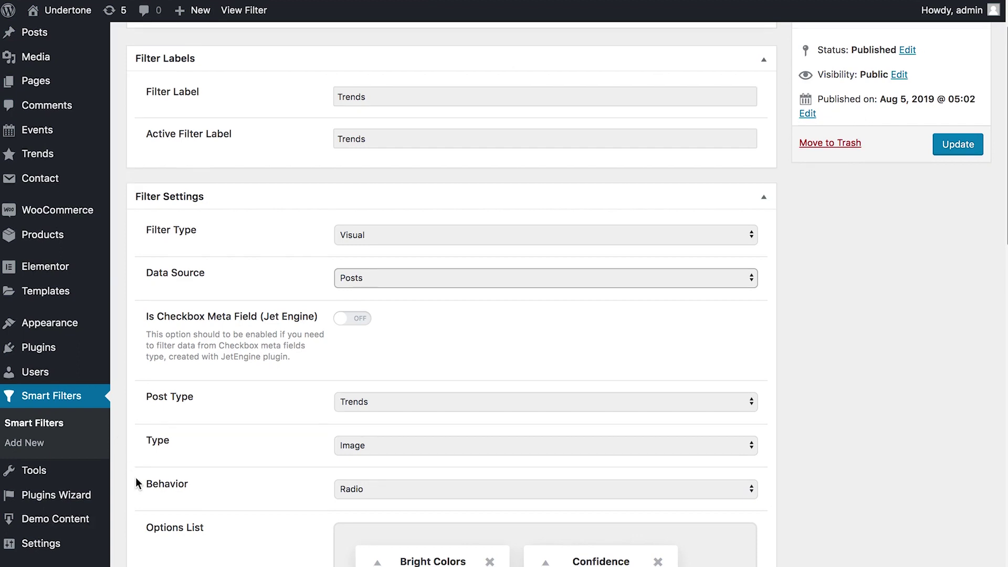
Open the Trends to Posts Relation for editing from JetEngine's posts relations.
scroll(136, 482, down, 3)
mouse_move(54, 502)
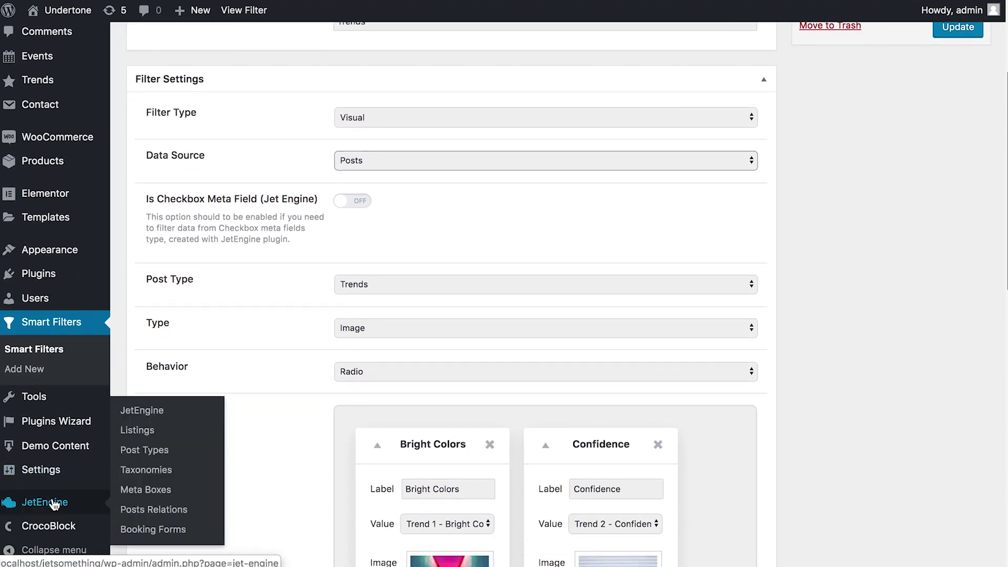
click(146, 511)
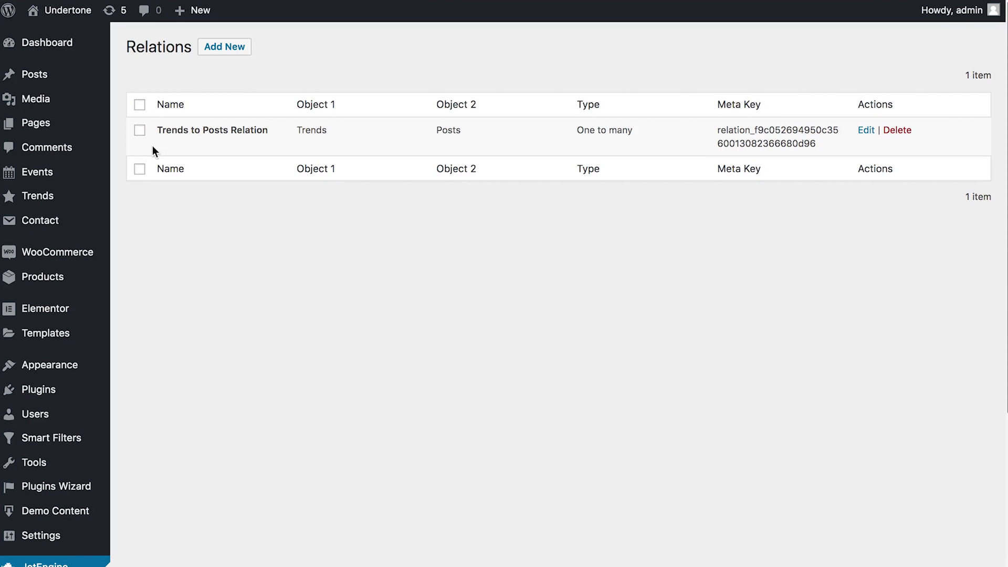
mouse_move(29, 198)
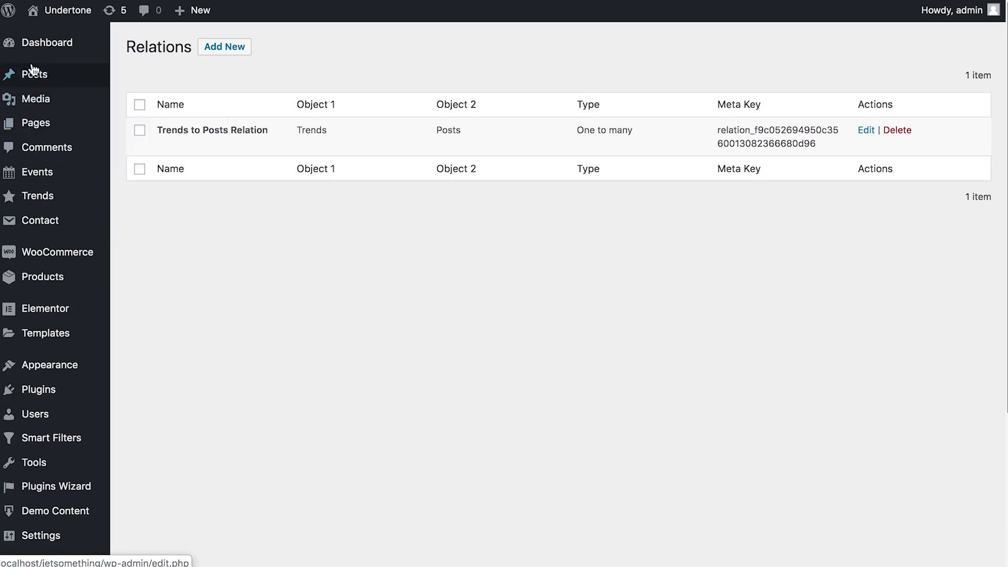
mouse_move(49, 79)
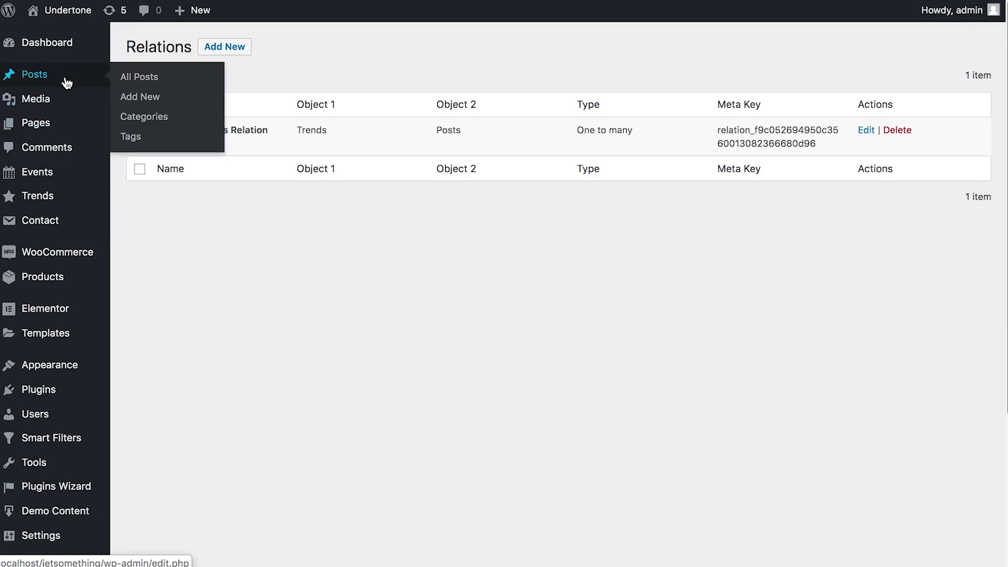
click(863, 131)
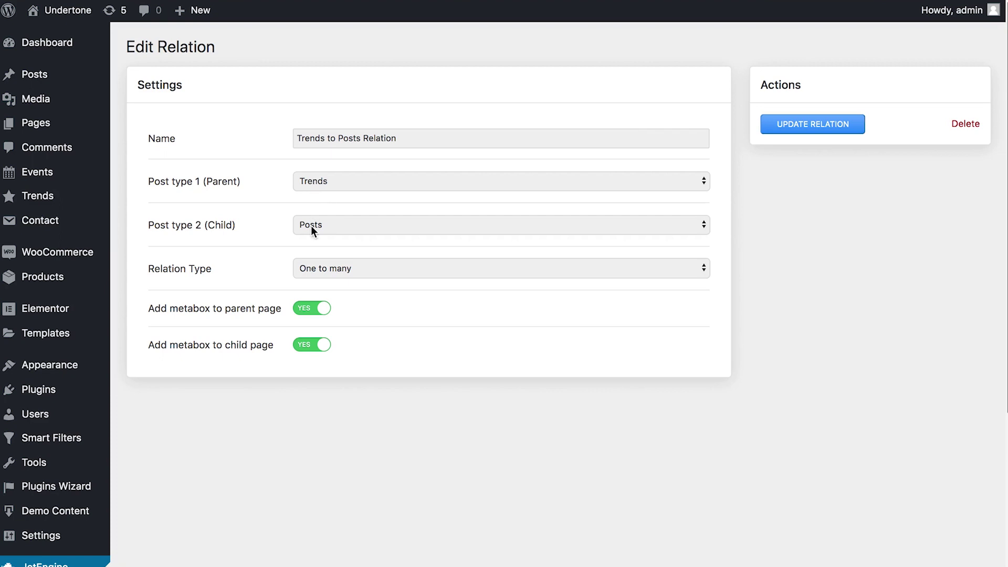
Keep Trends as the relation's parent post type and Posts as its child post type.
drag(204, 181, 244, 180)
click(249, 182)
click(330, 184)
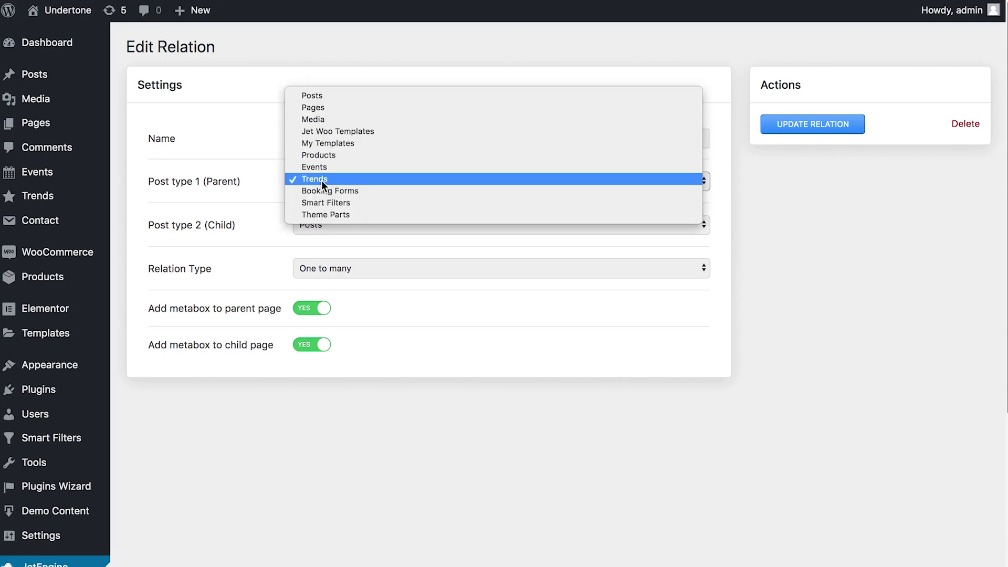
click(321, 181)
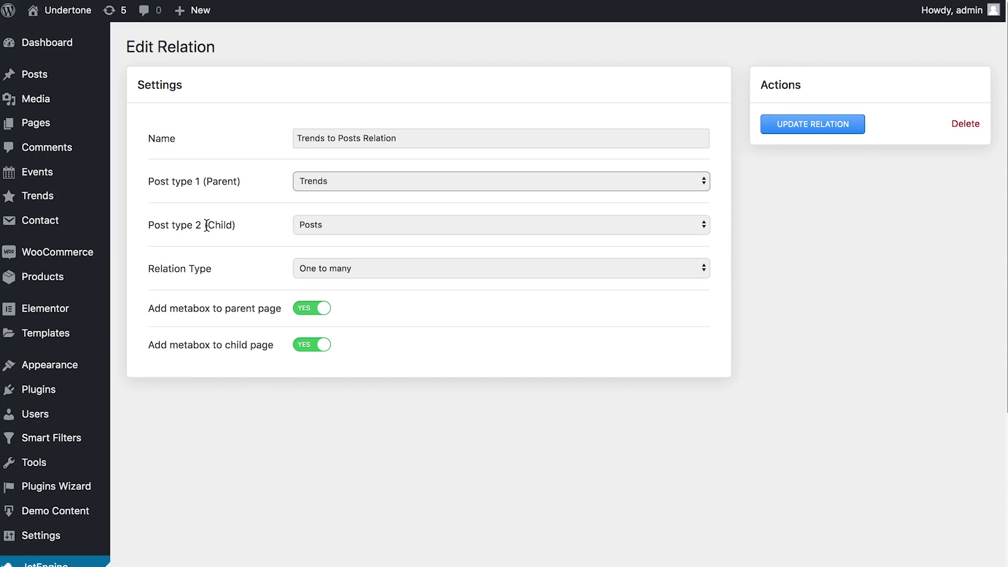
click(305, 229)
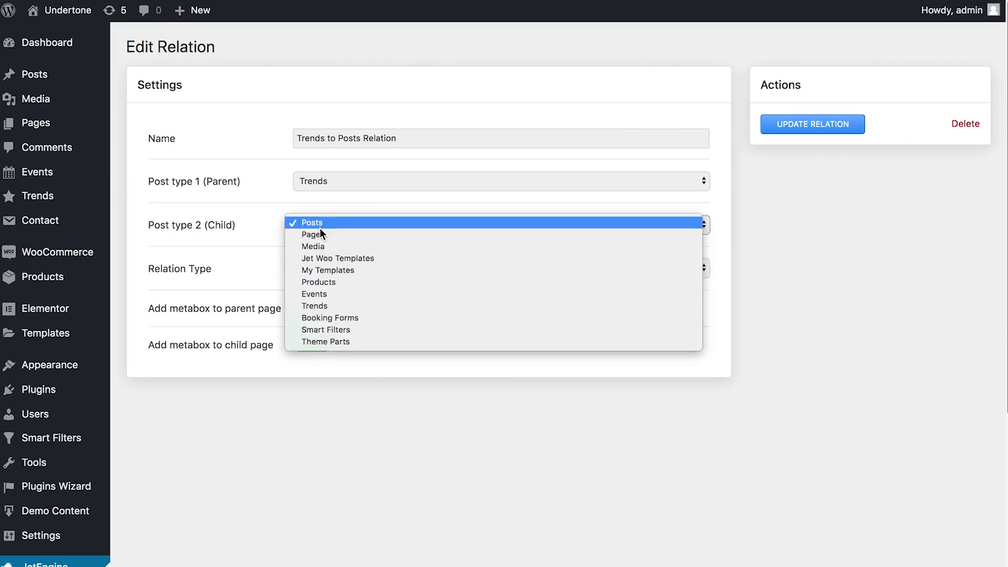
key(Escape)
Set the relation type to One to many and update the relation.
click(374, 274)
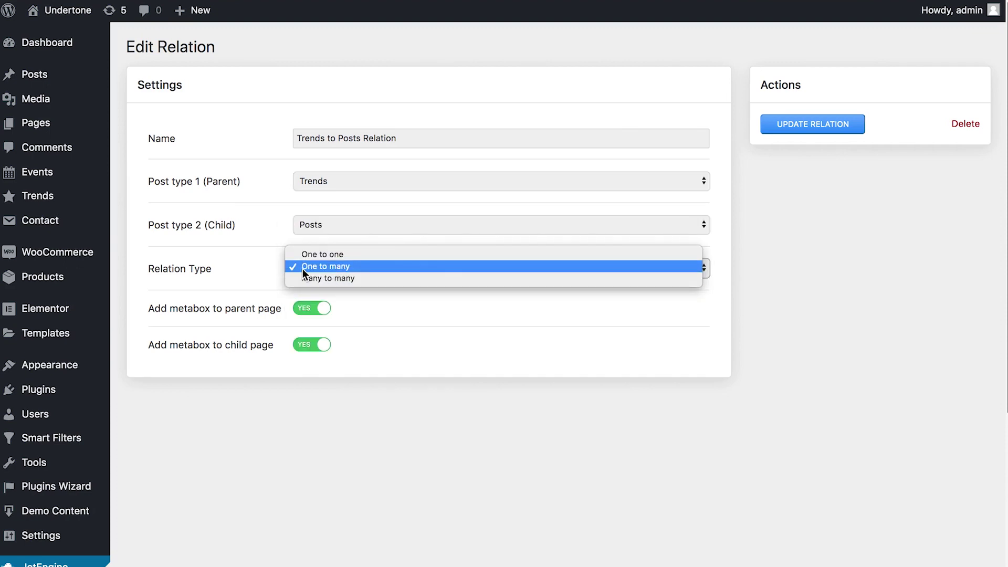
click(321, 266)
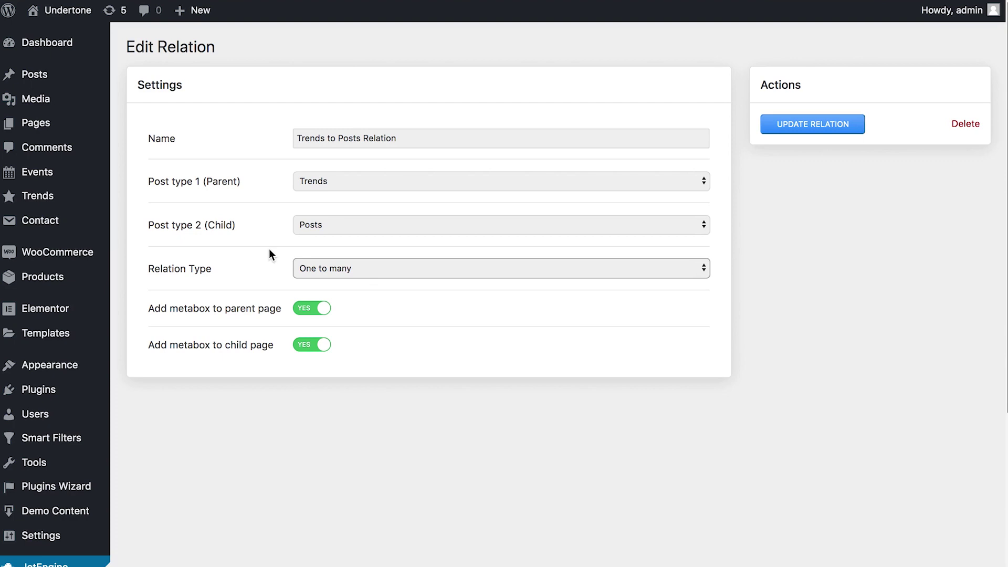
click(331, 267)
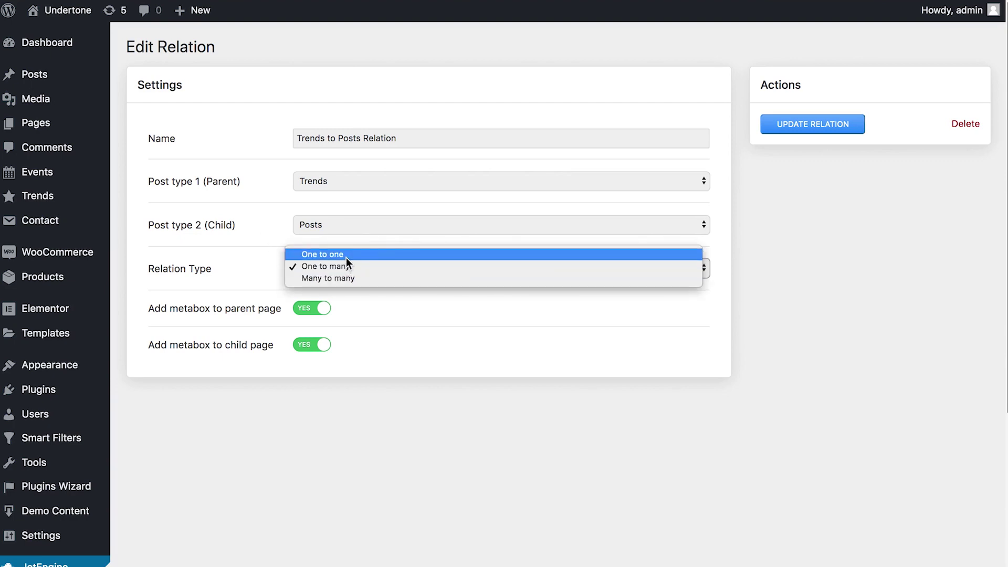
click(275, 270)
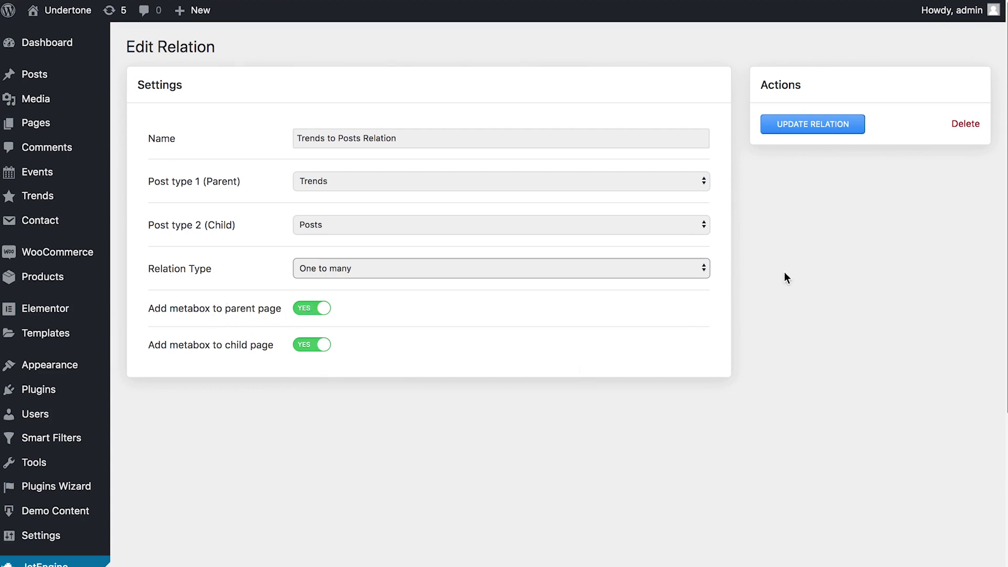
click(800, 128)
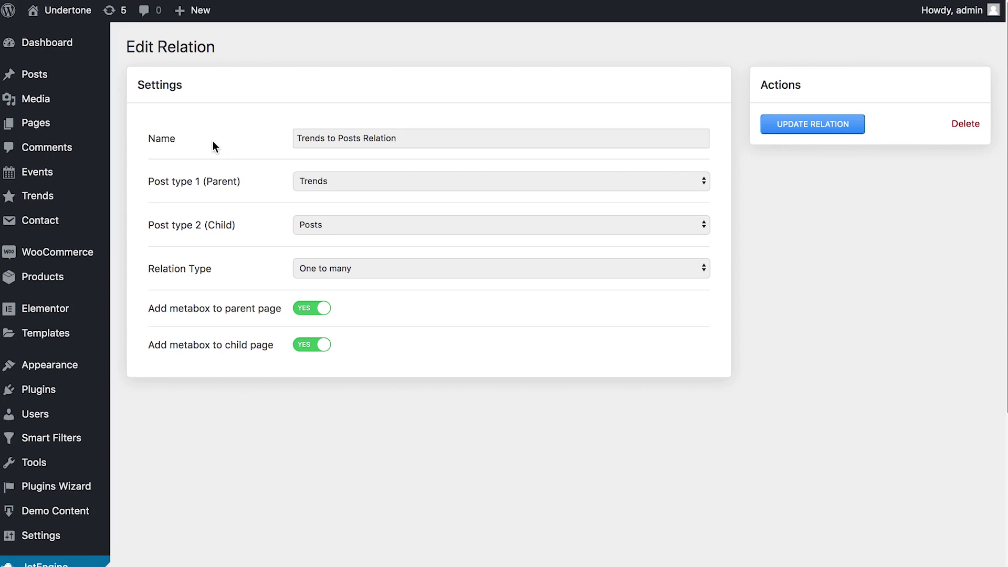
Open the Trend 1 – Bright Colors entry and examine the child posts selected in its related posts.
click(39, 197)
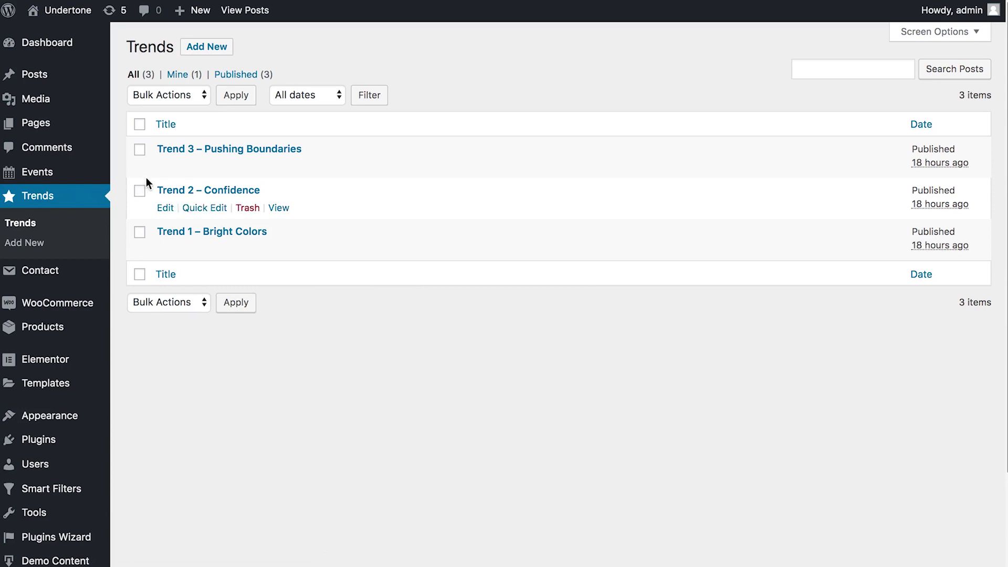
click(165, 249)
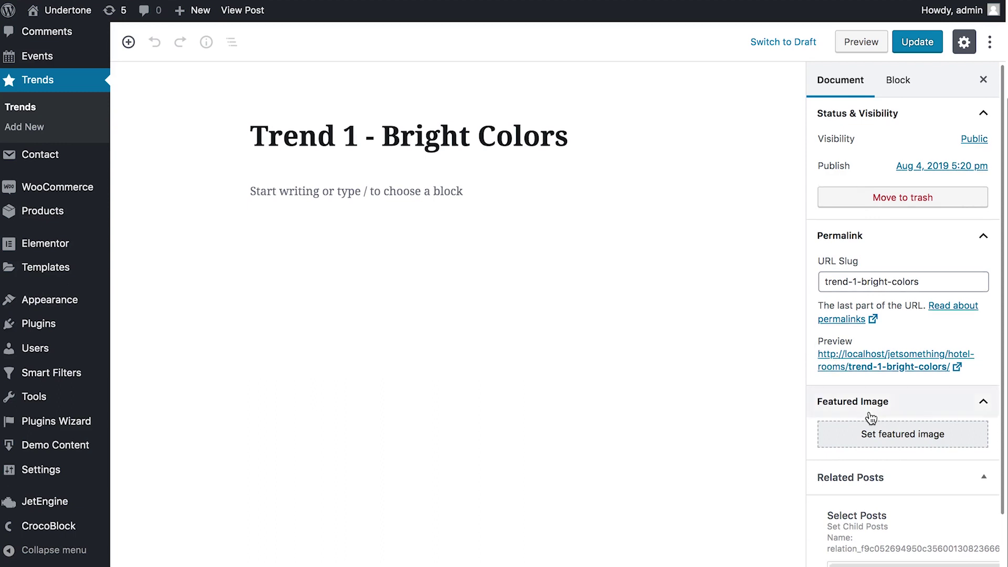
scroll(870, 418, down, 2)
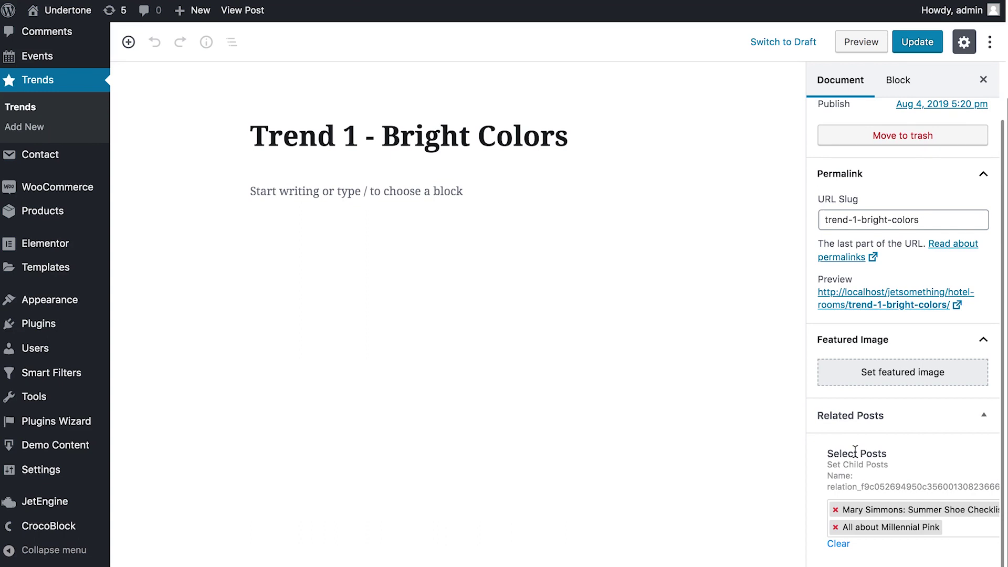
drag(828, 451, 910, 458)
click(891, 464)
Create a JetEngine listing item named Listing for Default Posts with listing source Posts and post type Posts.
mouse_move(52, 504)
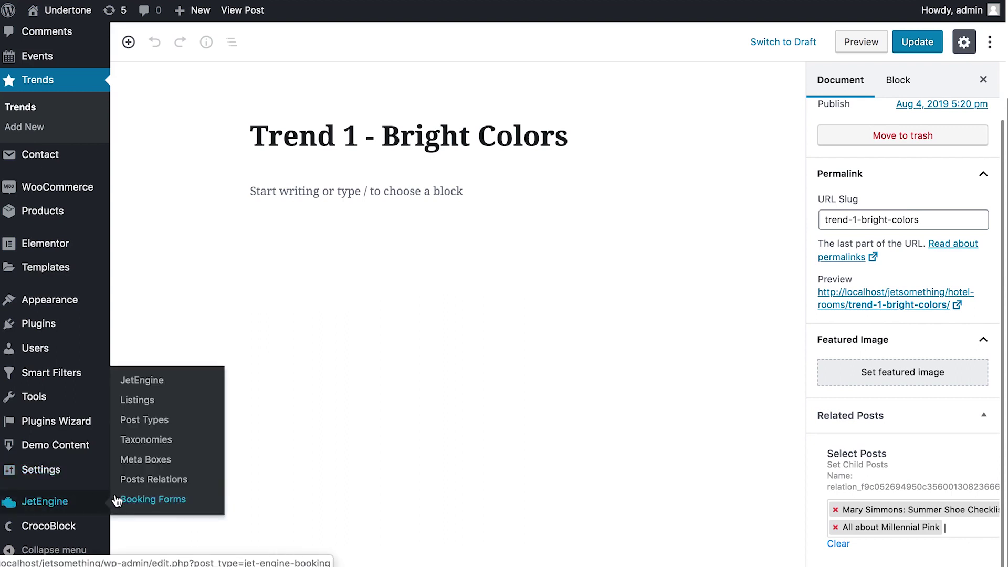
click(138, 399)
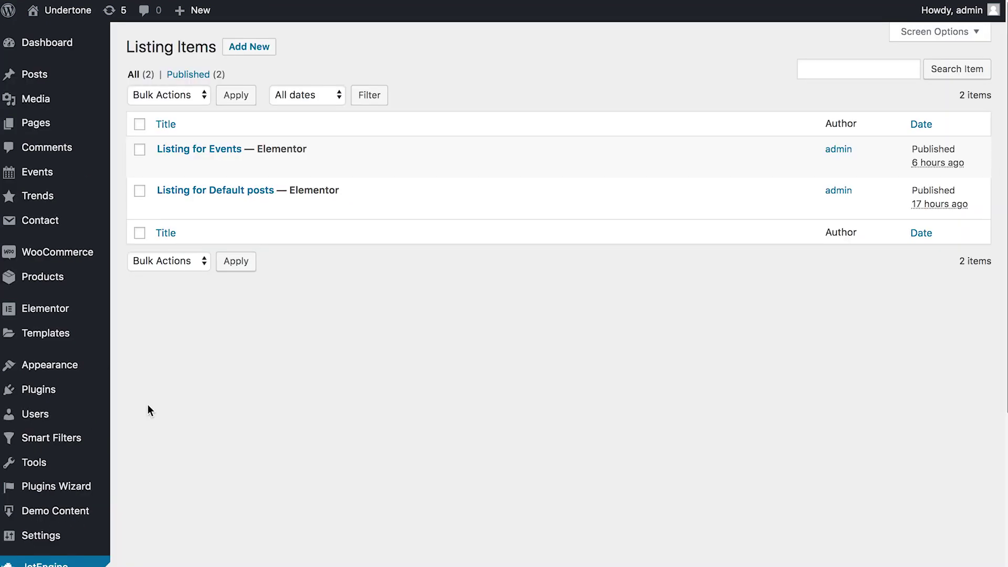
click(265, 47)
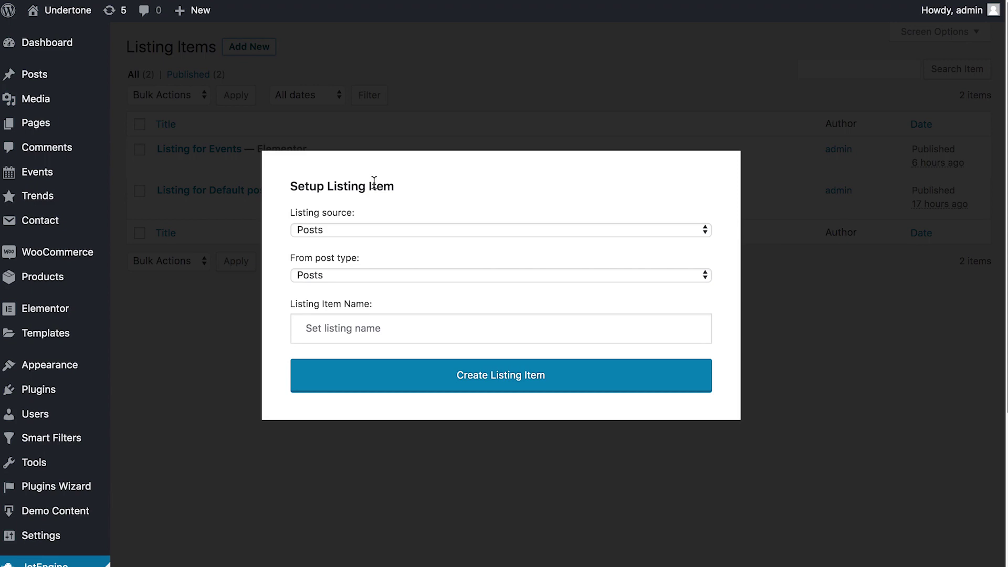
click(333, 231)
click(302, 231)
click(315, 275)
click(314, 276)
click(324, 275)
click(321, 276)
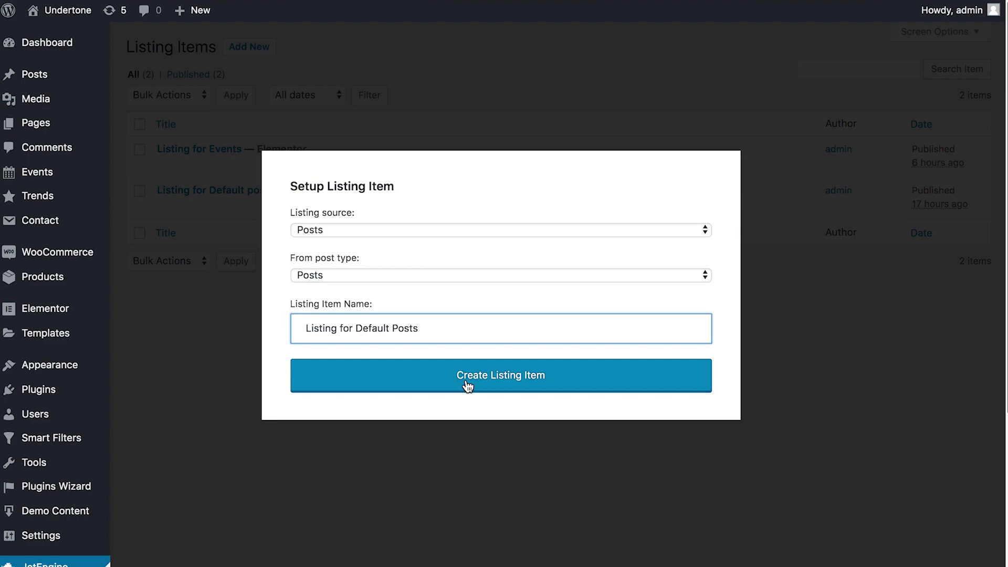
click(468, 385)
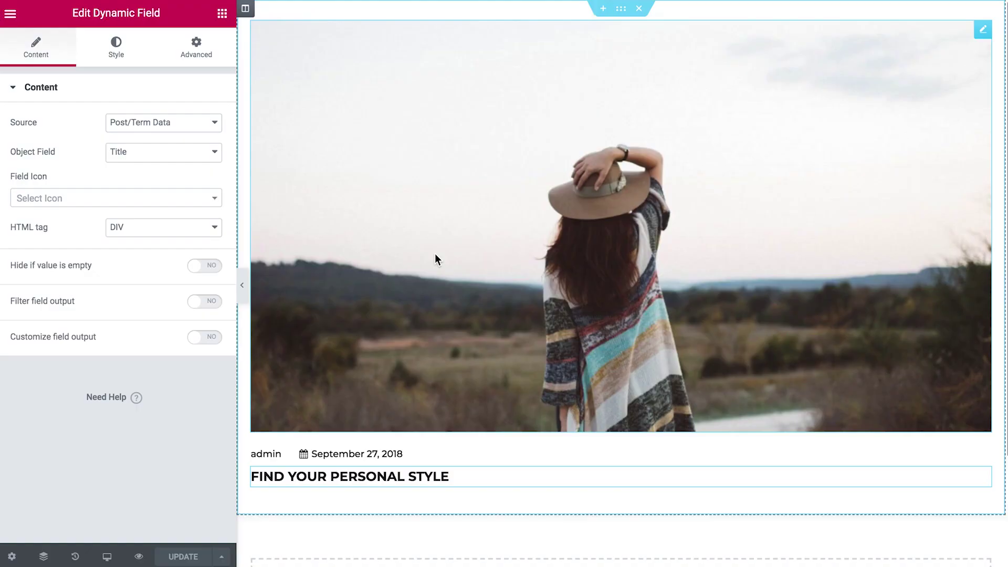
Review the default posts listing template and the grid of blog posts it produces on the page.
click(435, 254)
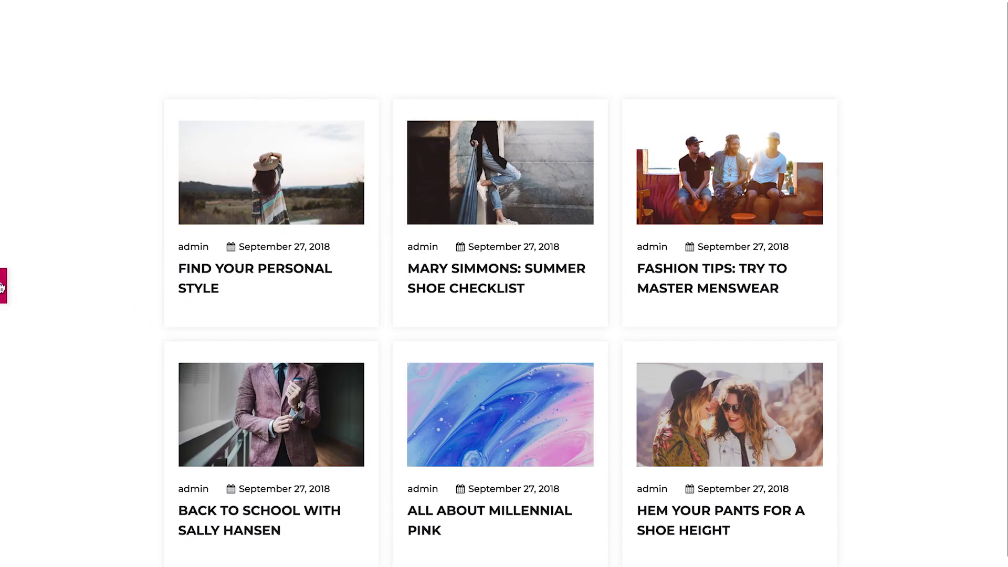
click(2, 285)
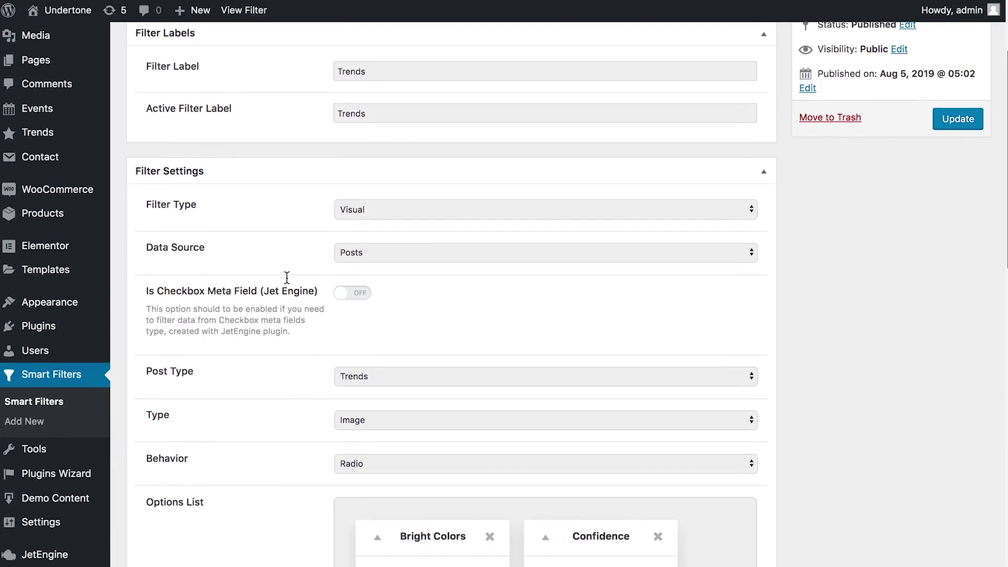
In the Trends Filter settings, keep Posts as the data source and Trends as the post type.
scroll(287, 277, up, 2)
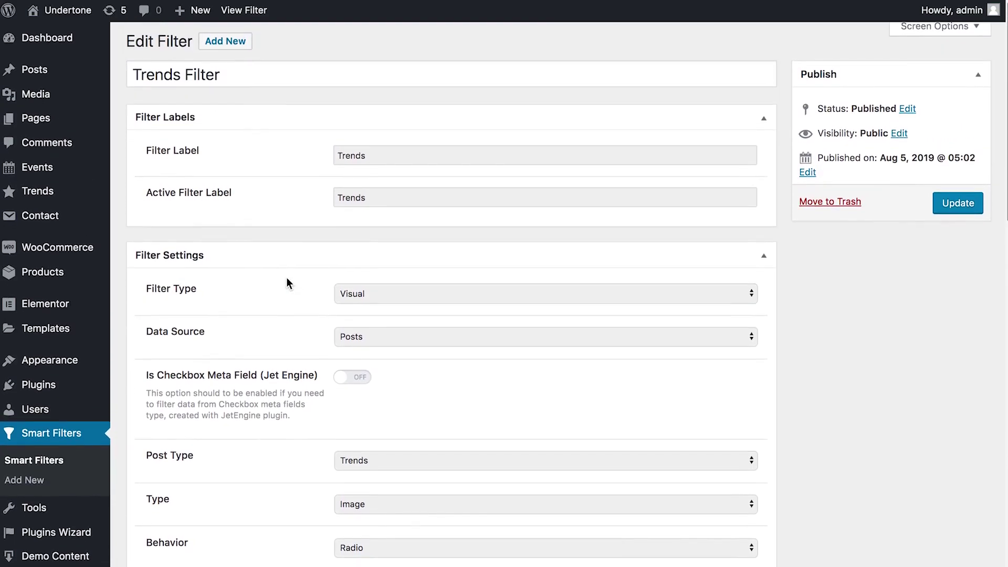
scroll(286, 277, down, 4)
scroll(286, 278, down, 2)
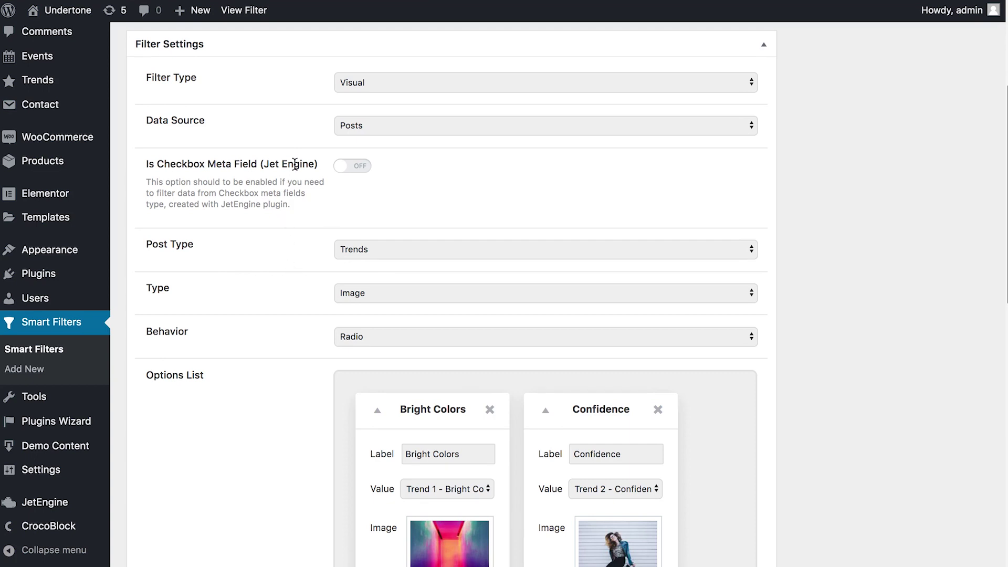
click(362, 127)
click(361, 127)
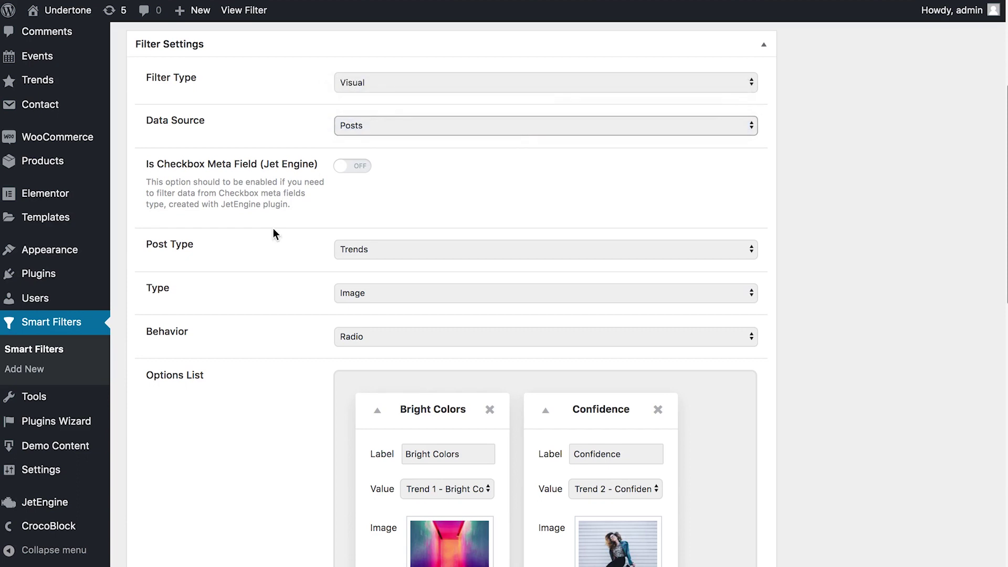
scroll(273, 228, down, 2)
click(367, 188)
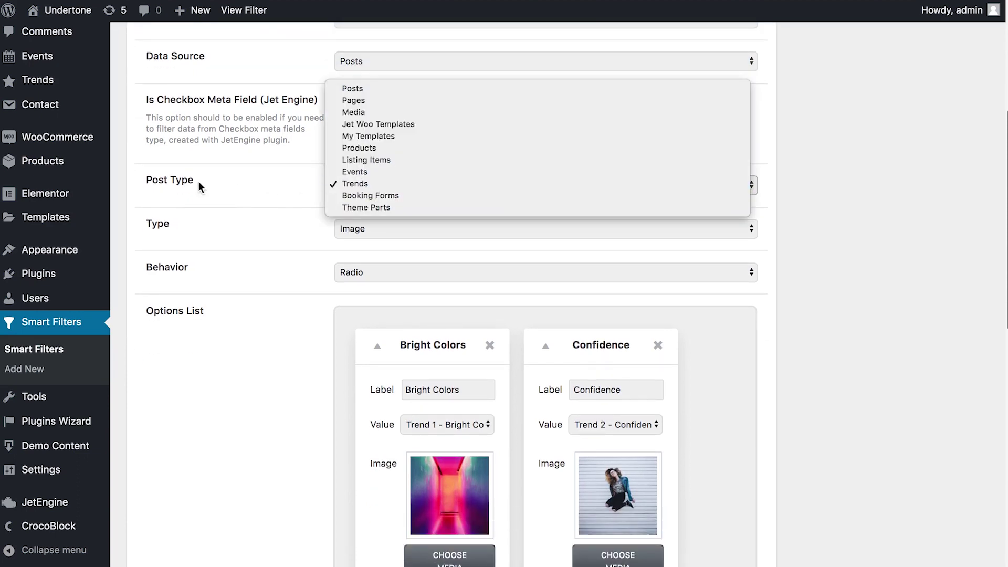
click(179, 188)
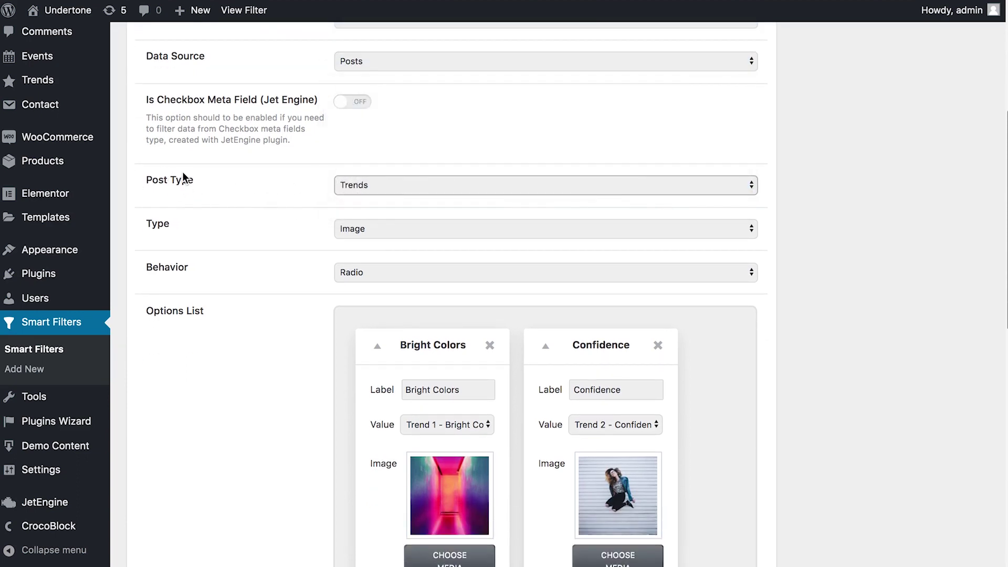
click(354, 194)
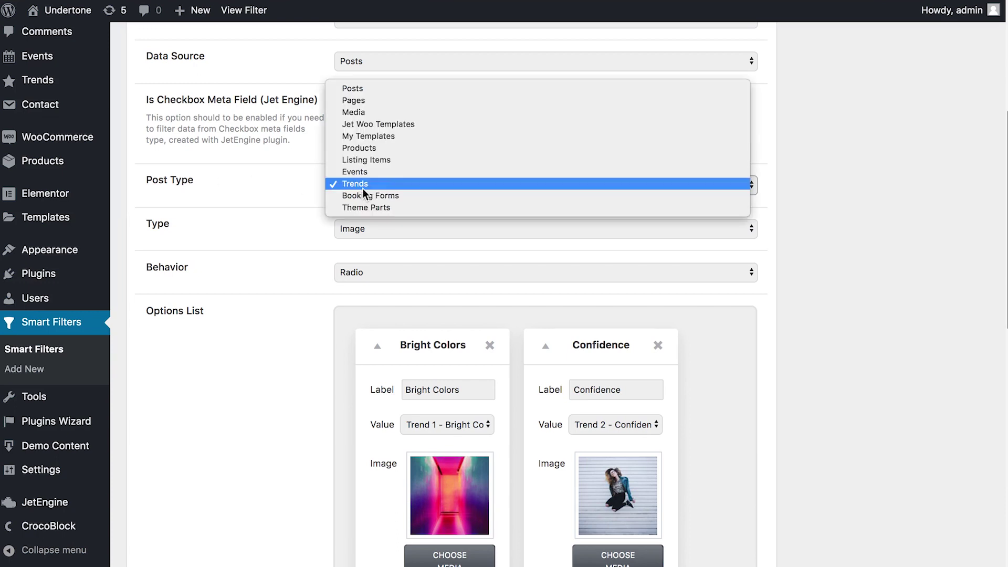
click(354, 187)
Keep the Trends Filter's type set to Image and its behavior set to Radio.
scroll(295, 193, down, 2)
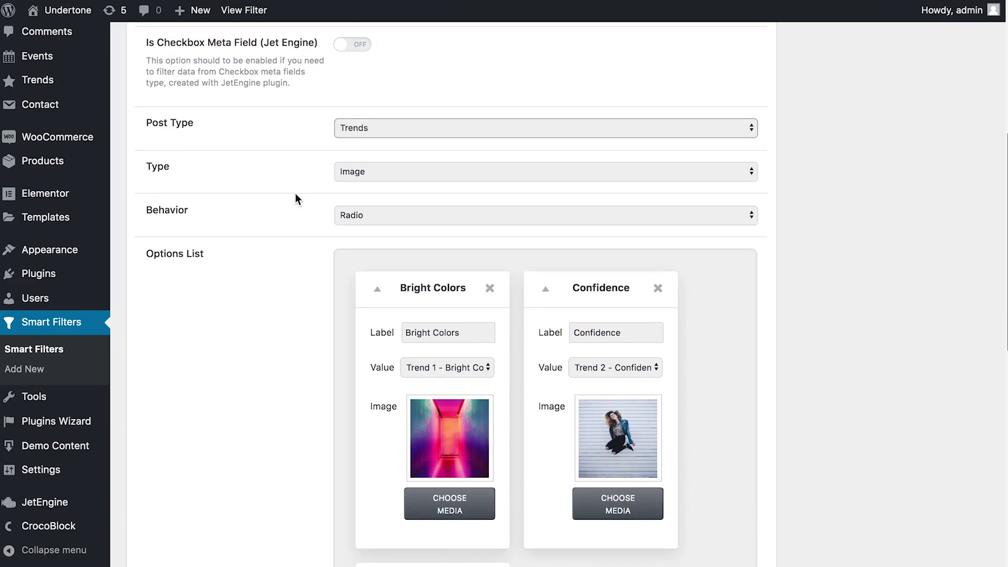
click(369, 174)
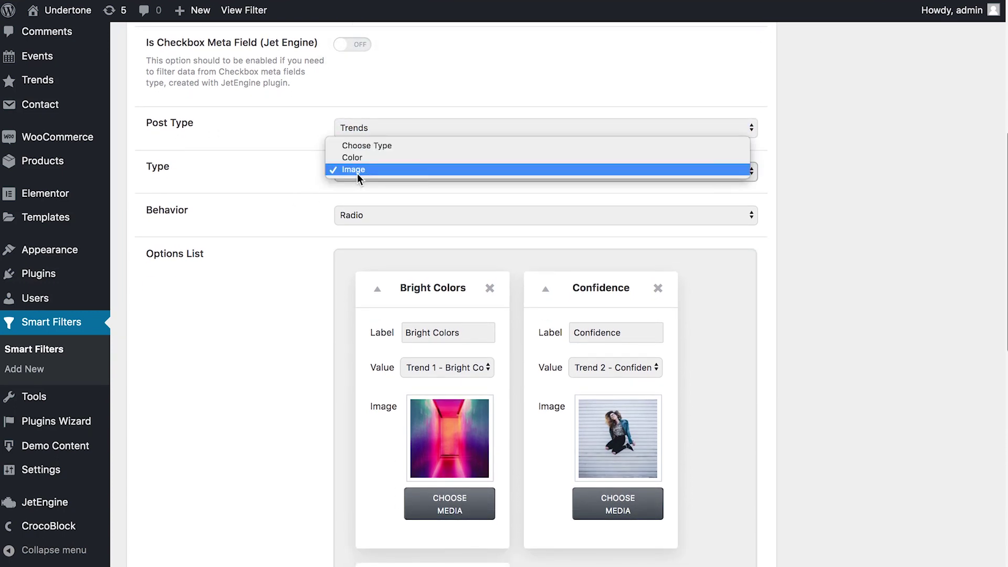
click(356, 173)
click(352, 218)
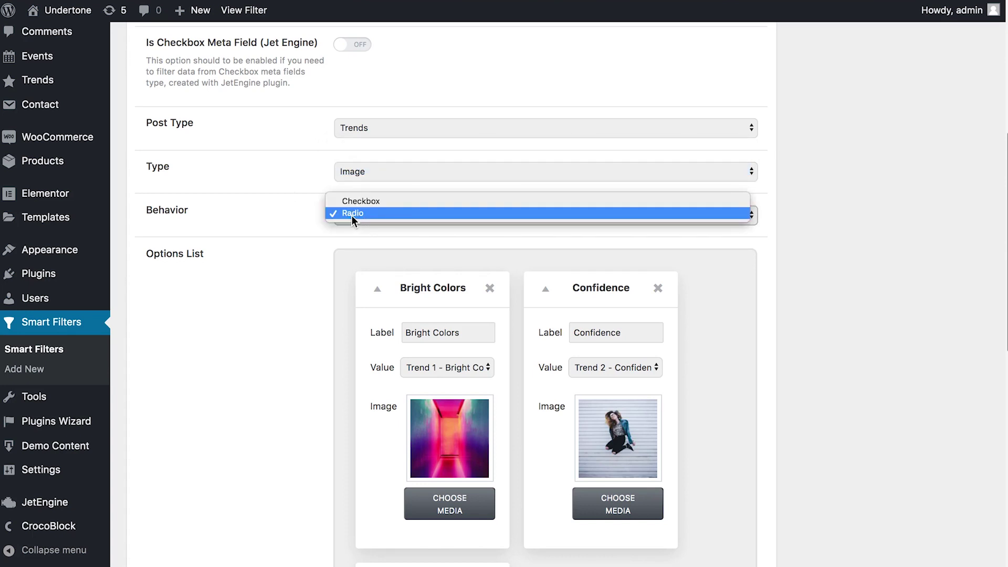
click(351, 213)
Review the filter's options list and keep Trend 1 - Bright Colors as the value of the Bright Colors option.
scroll(298, 220, down, 5)
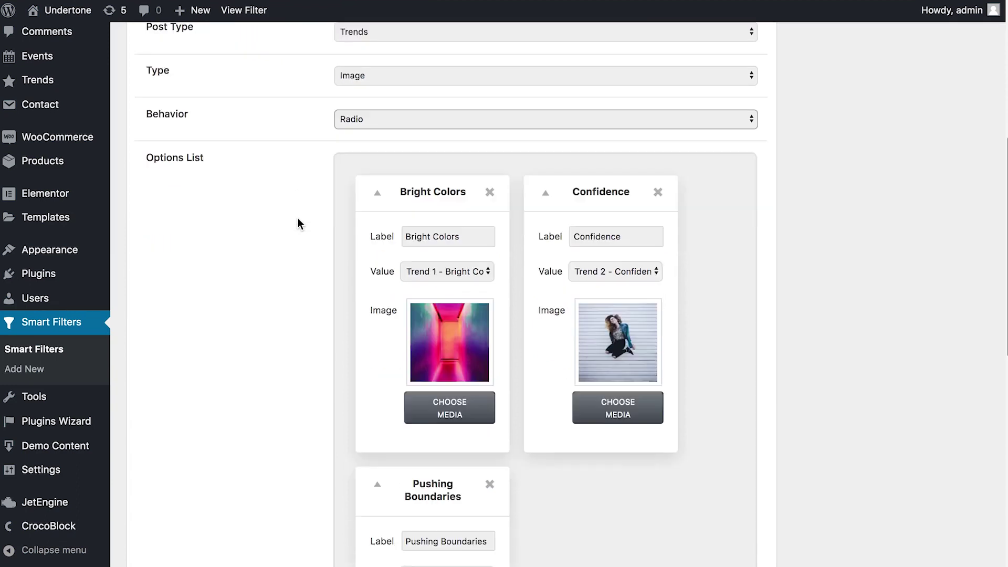
scroll(298, 218, down, 2)
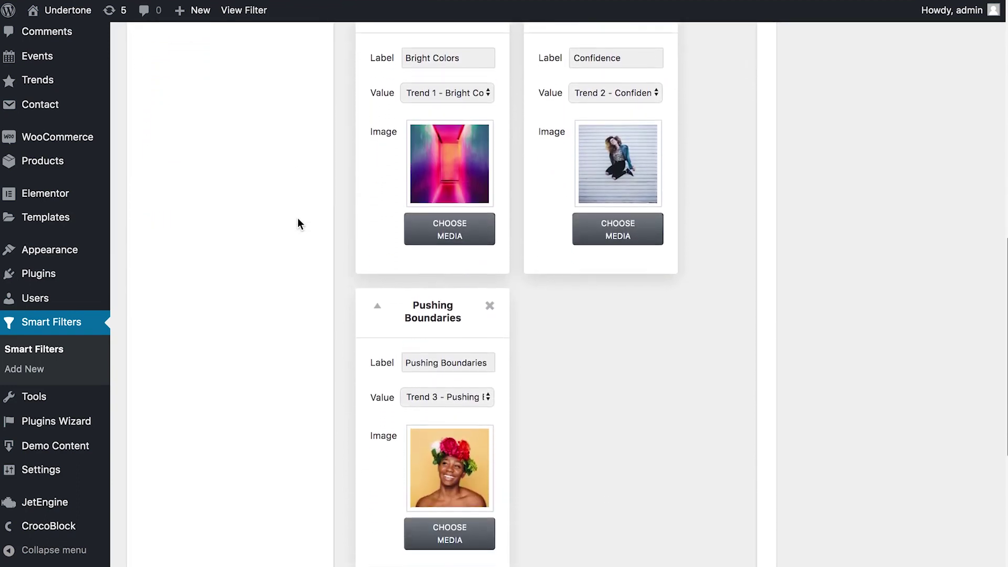
scroll(298, 219, up, 3)
click(451, 146)
click(458, 181)
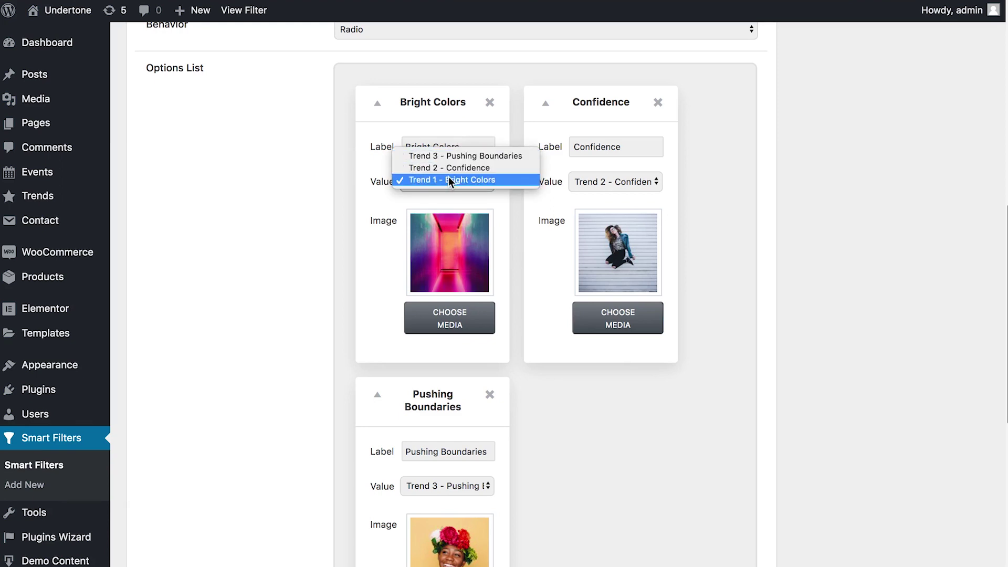
click(458, 180)
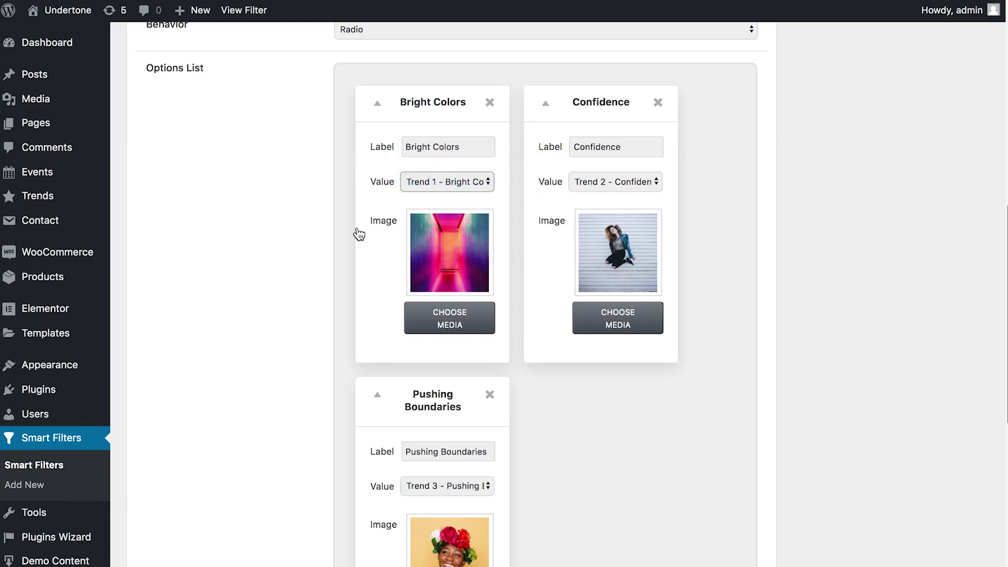
Examine the relation key entered as the Trends Filter's query variable.
scroll(304, 228, down, 5)
scroll(304, 232, down, 5)
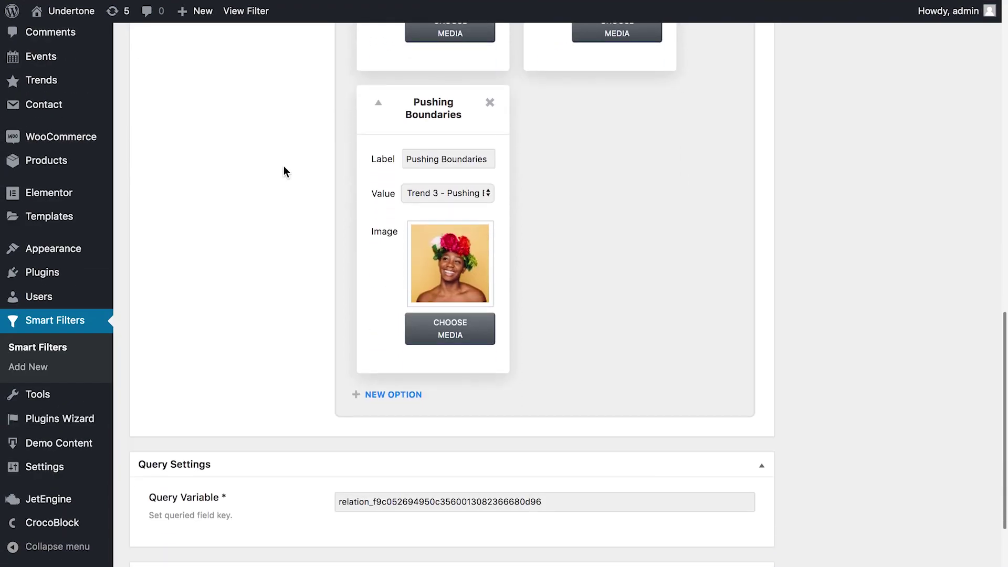
click(409, 424)
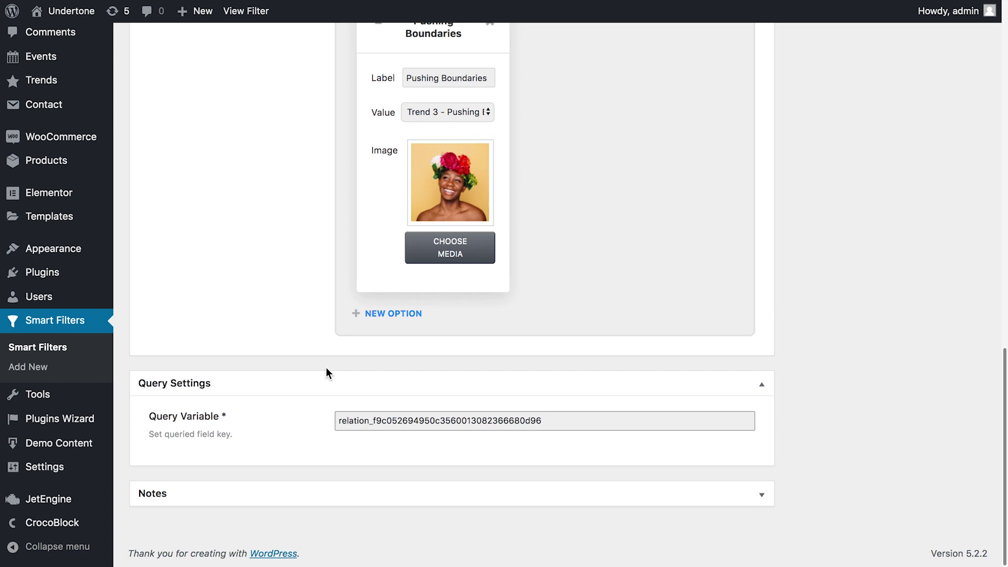
double_click(406, 423)
key(super+c)
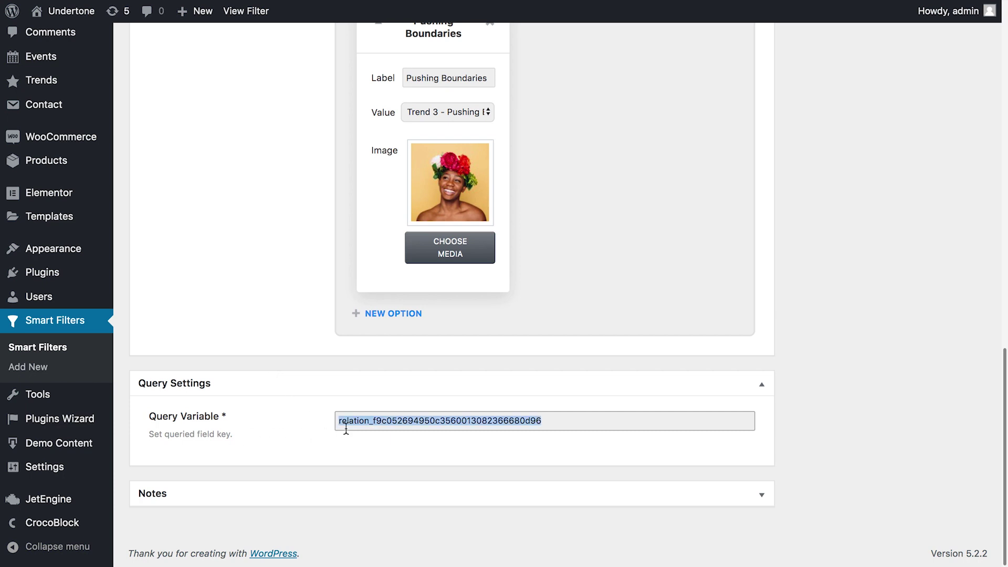
click(400, 426)
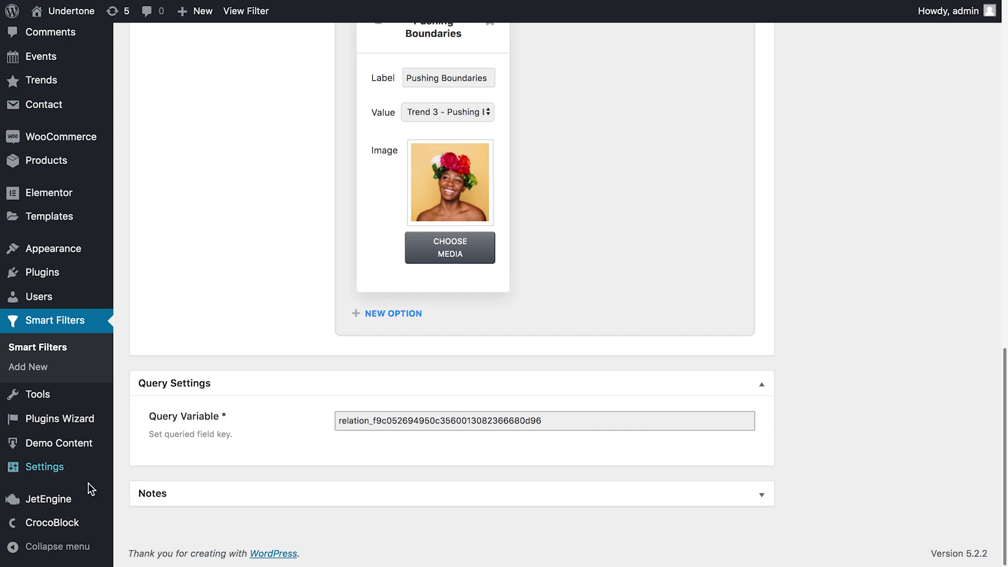
Copy the meta key of the Trends to Posts Relation from JetEngine's relations and paste it as the Trends Filter's query variable.
mouse_move(70, 504)
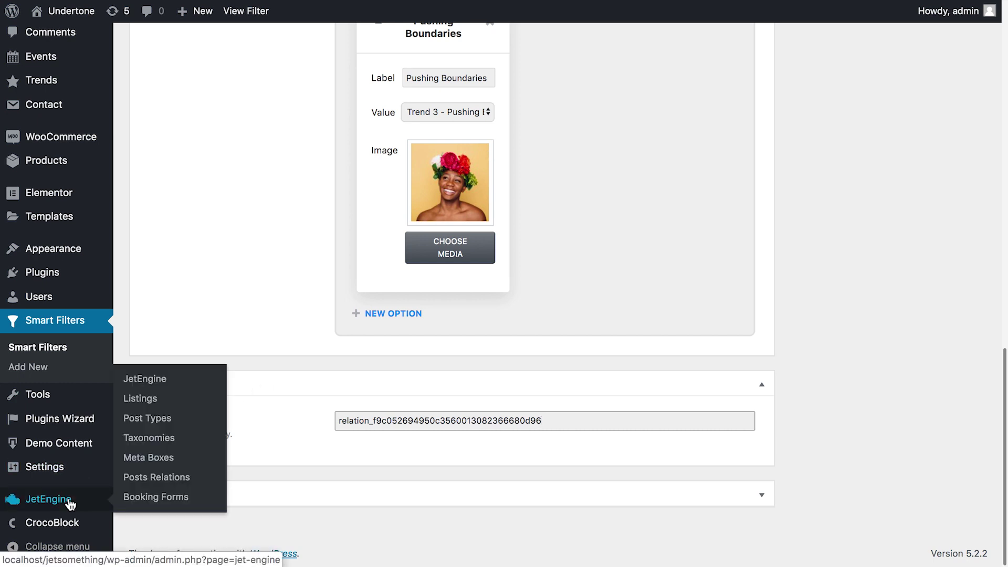
click(160, 478)
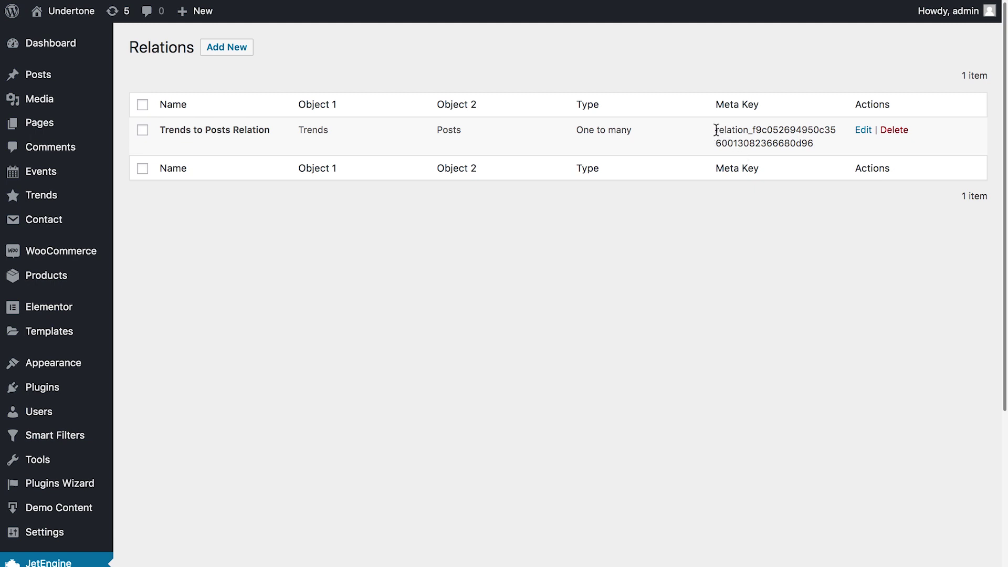
drag(715, 129, 815, 144)
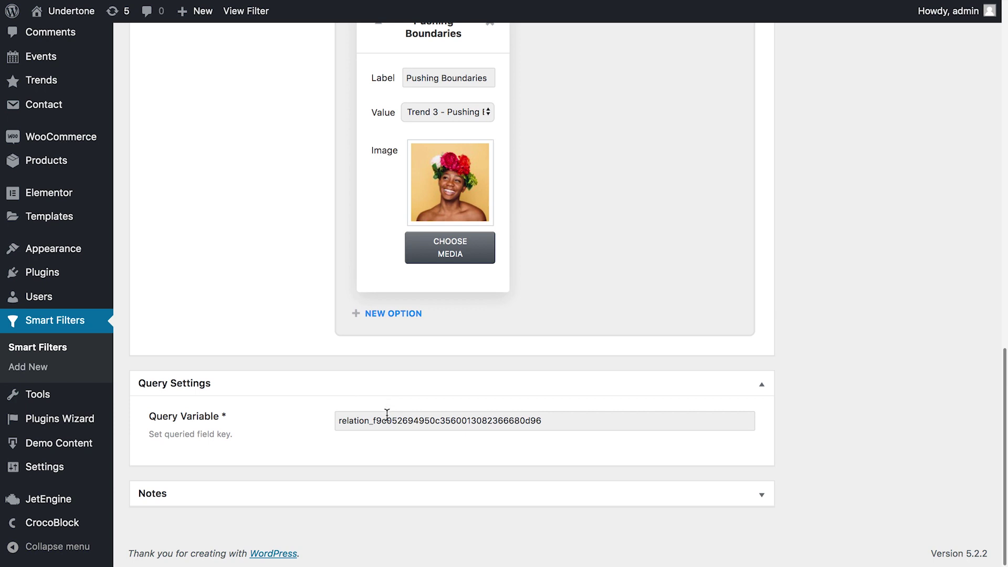
double_click(387, 414)
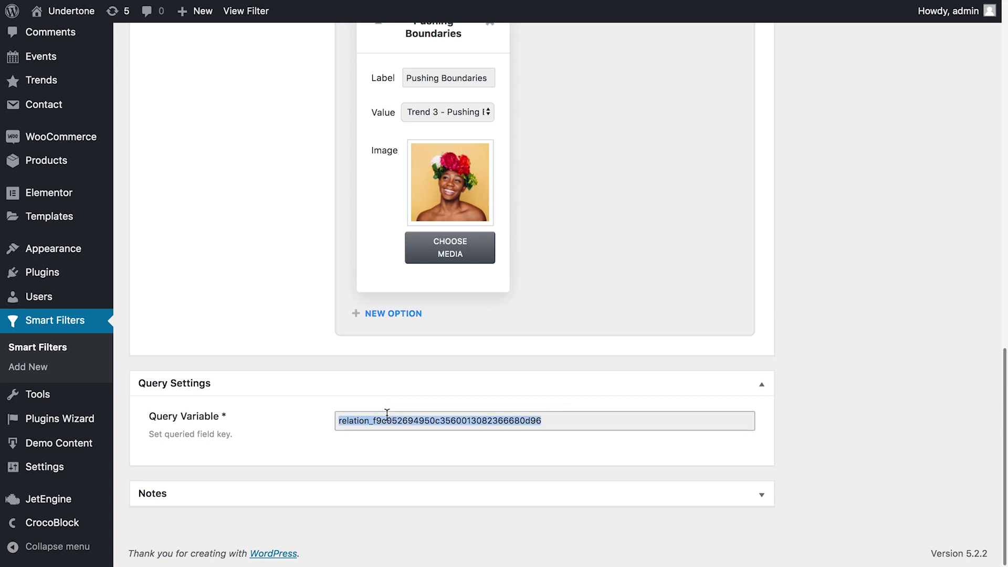
key(super+v)
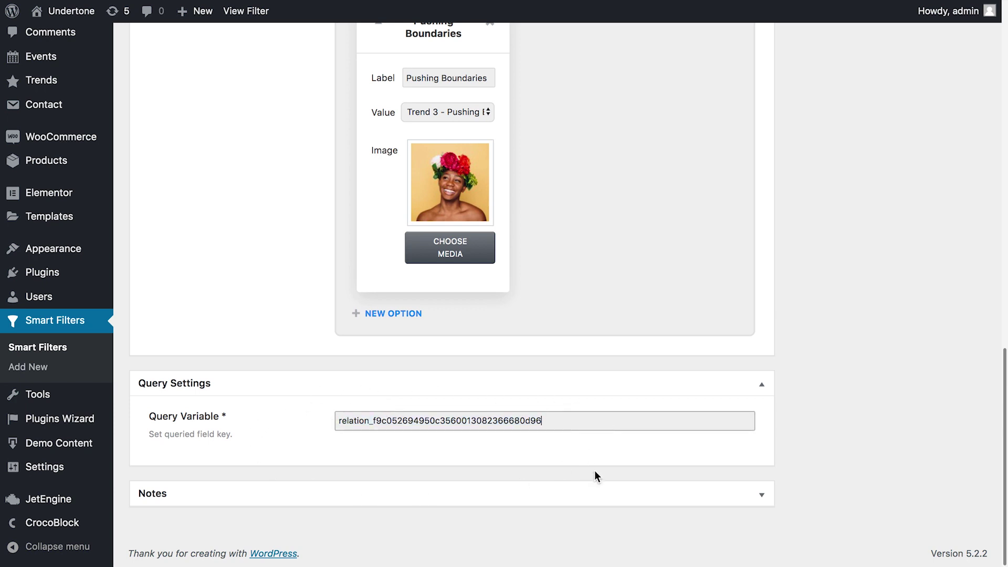
scroll(595, 472, up, 12)
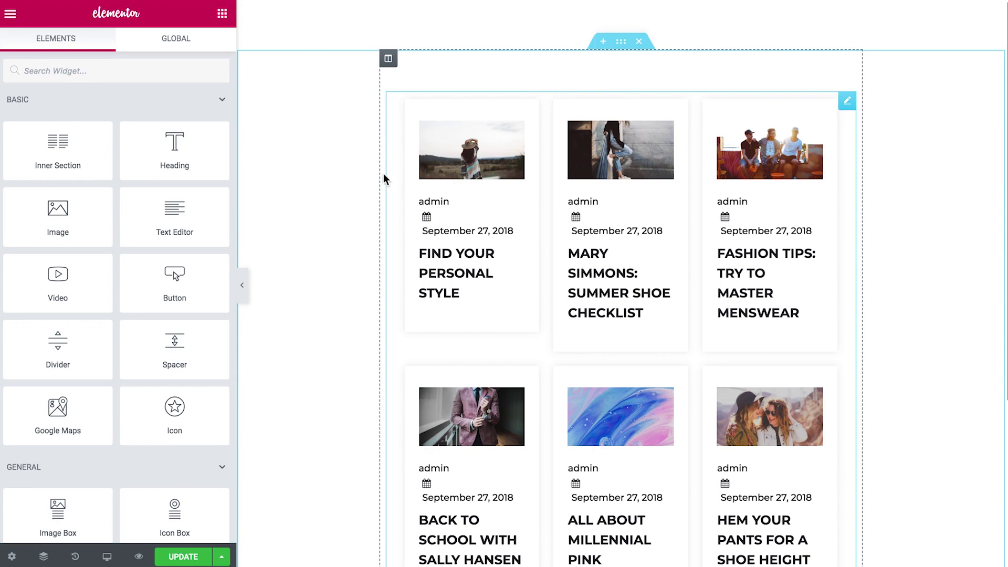
Add a Visual Filter widget above the posts listing, using Trends Filter and applying it to JetEngine.
text(su)
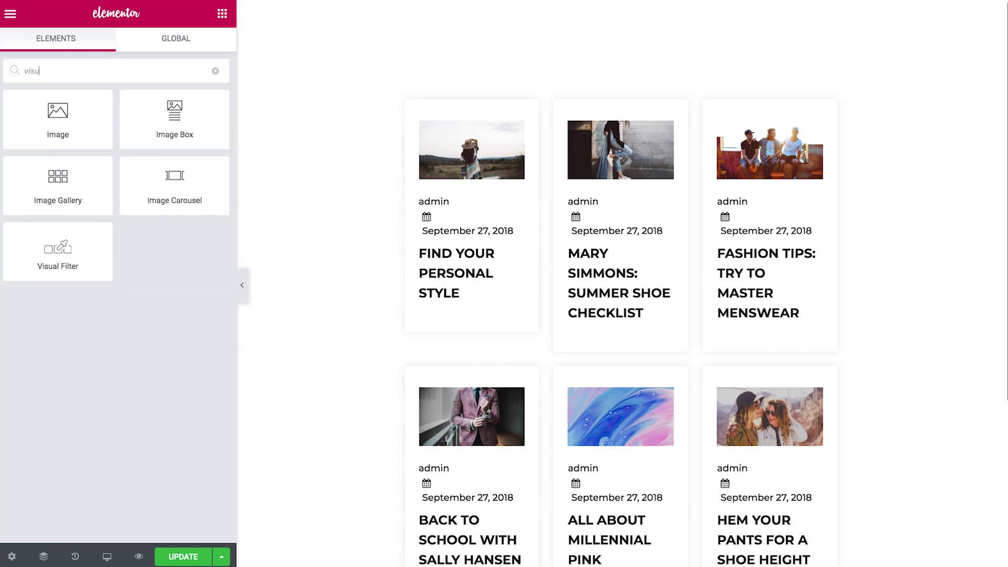
drag(62, 258, 476, 39)
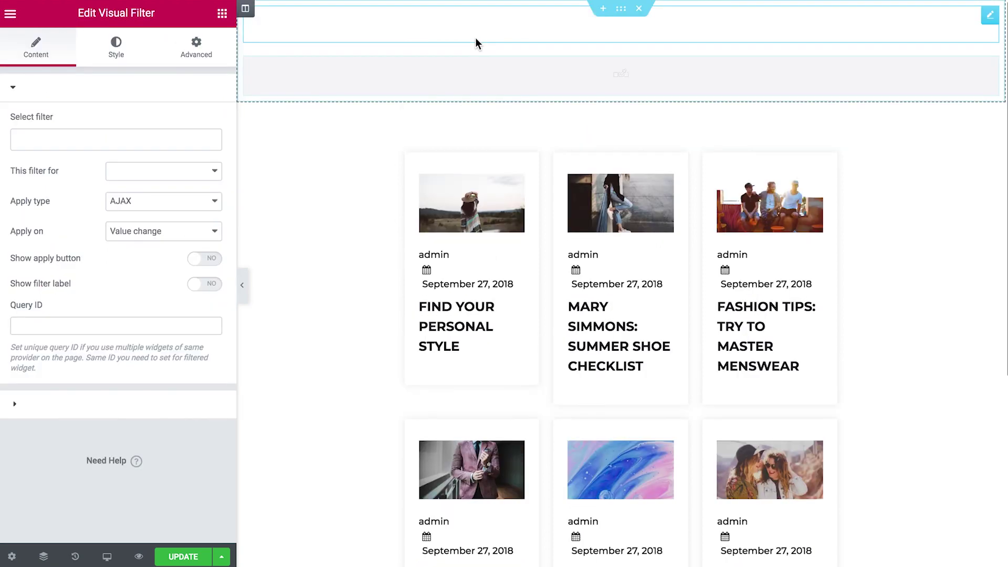
click(150, 140)
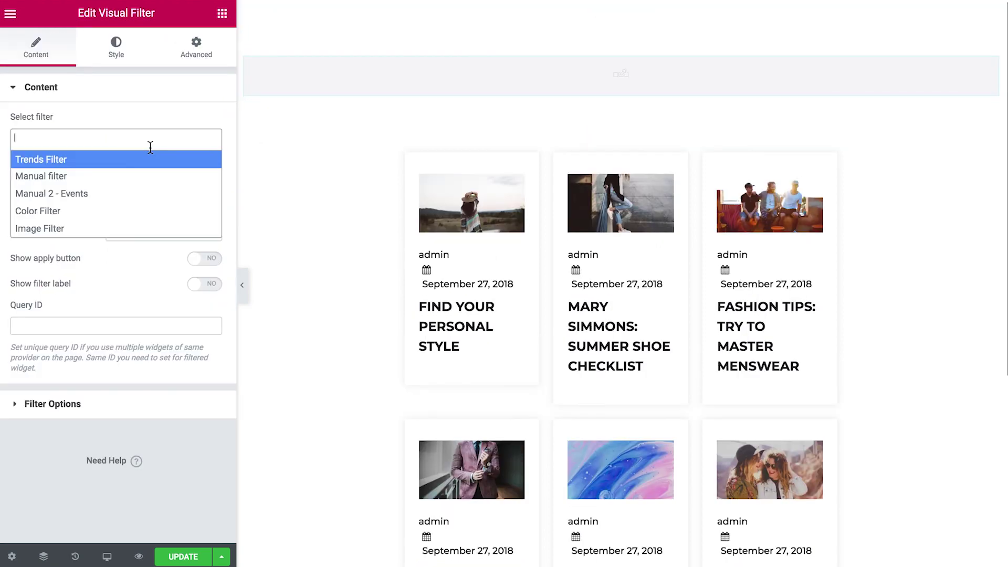
click(57, 161)
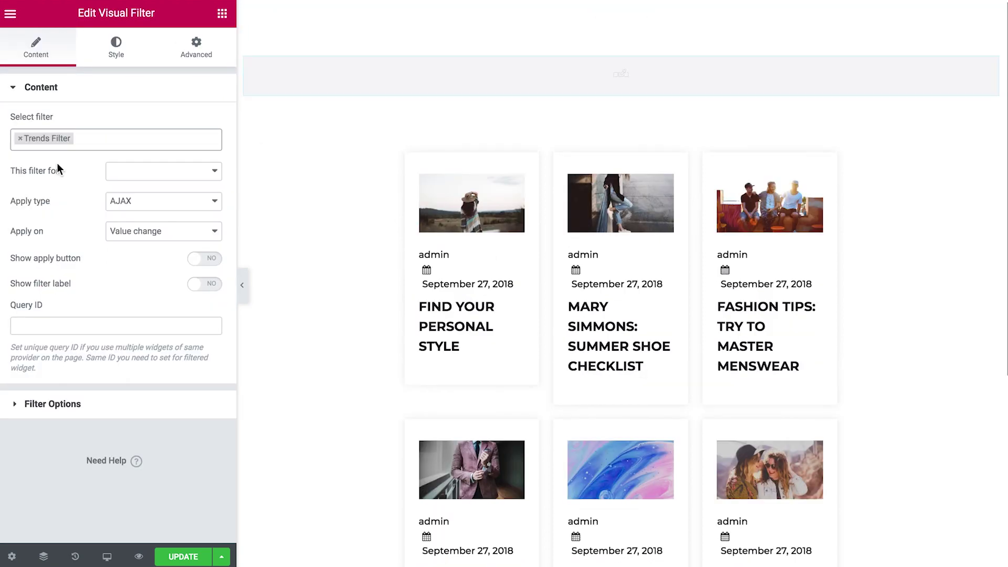
click(159, 174)
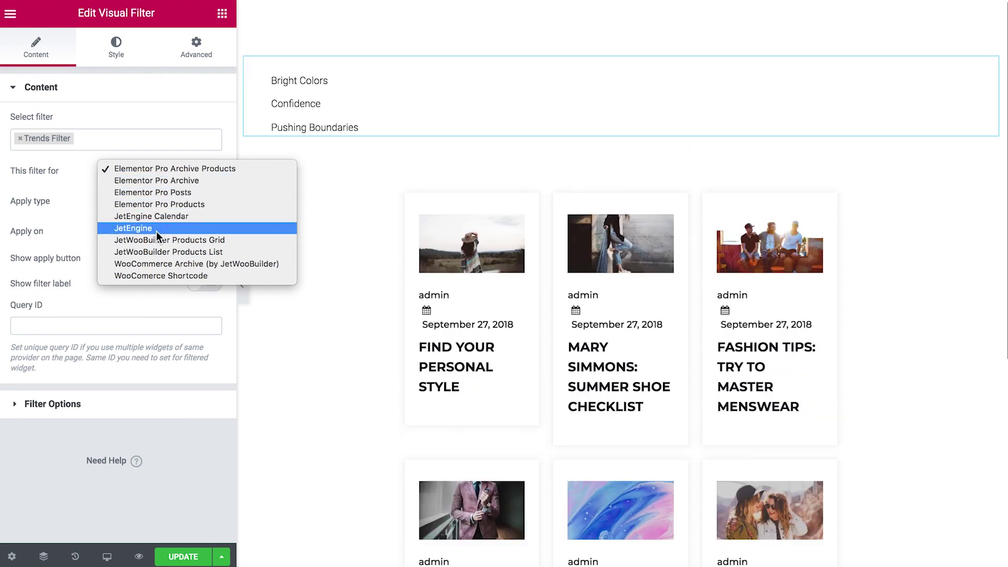
click(140, 229)
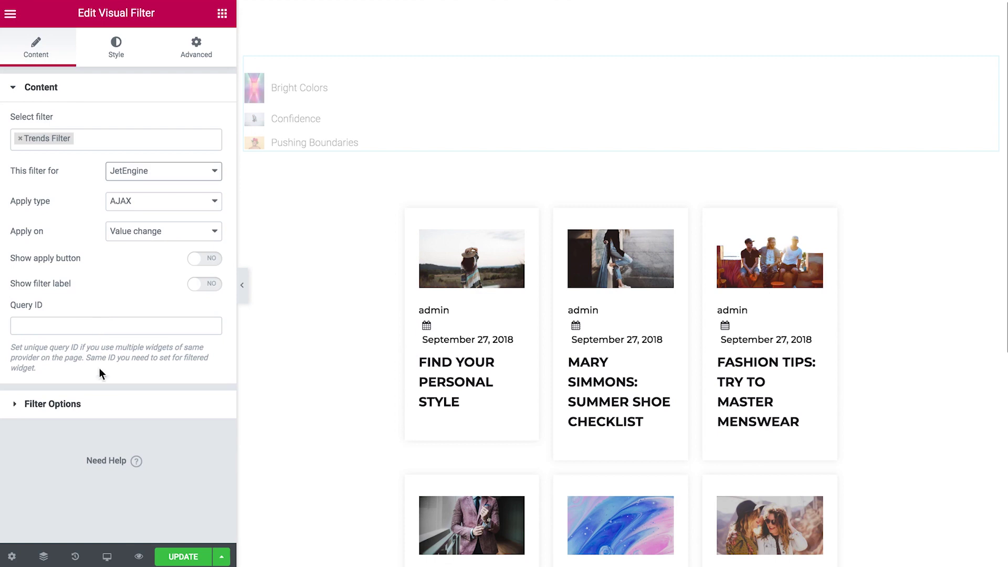
Set the visual filter's image size to Kava Thumb M (400x400).
click(65, 407)
click(163, 182)
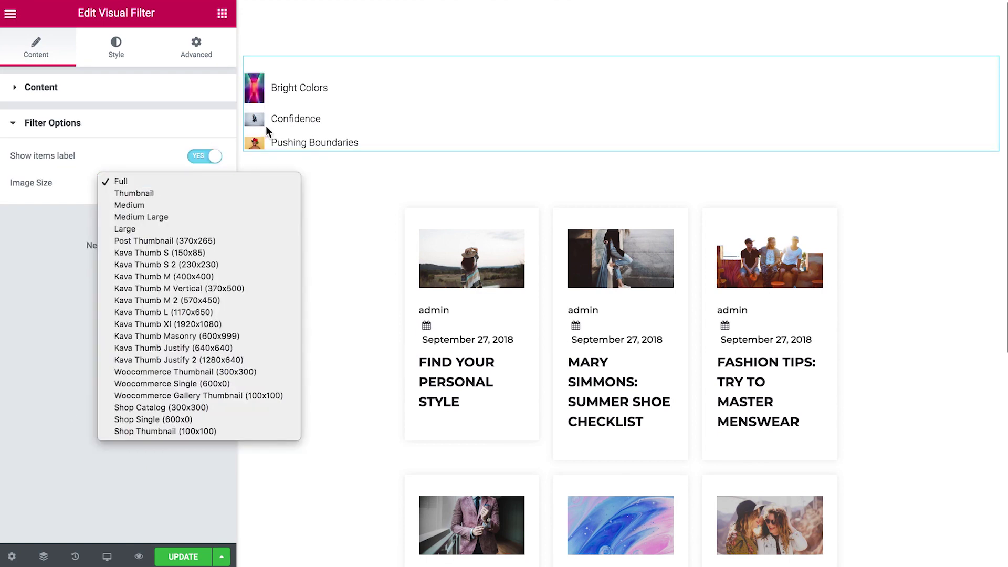
click(158, 193)
click(173, 182)
click(189, 264)
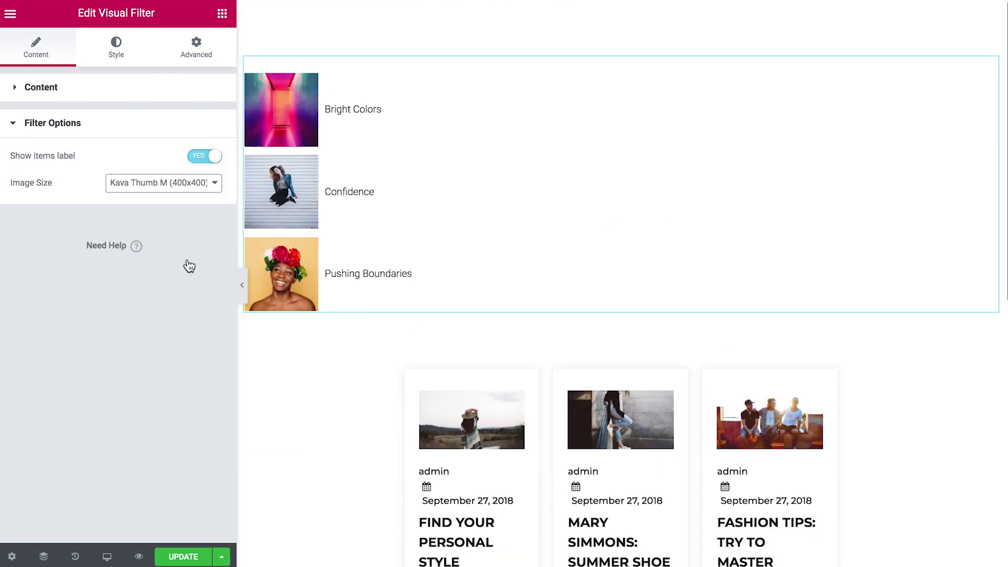
Round the visual filter's item images with a border radius of 50 px on all corners.
click(124, 57)
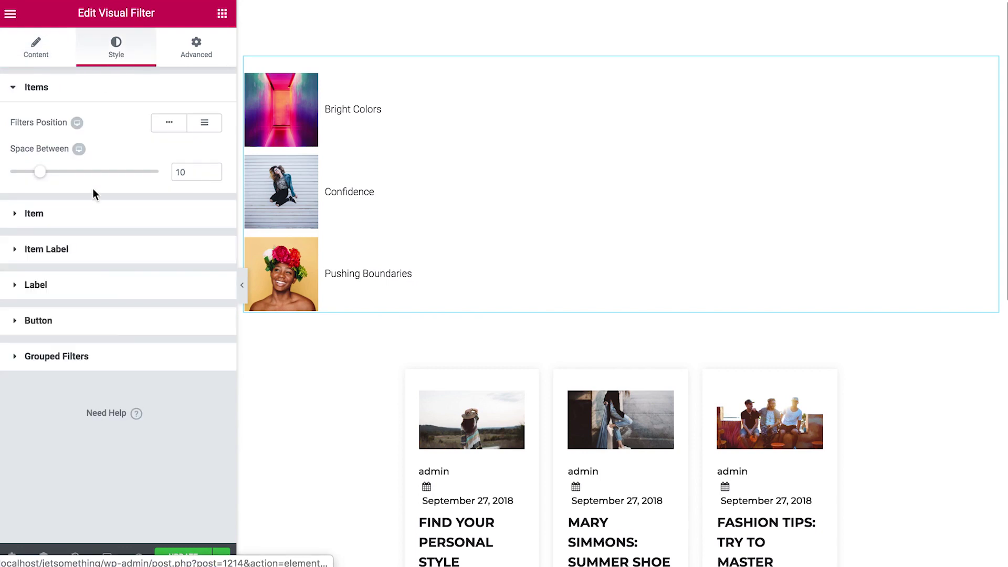
click(94, 236)
click(131, 133)
click(23, 286)
text(50)
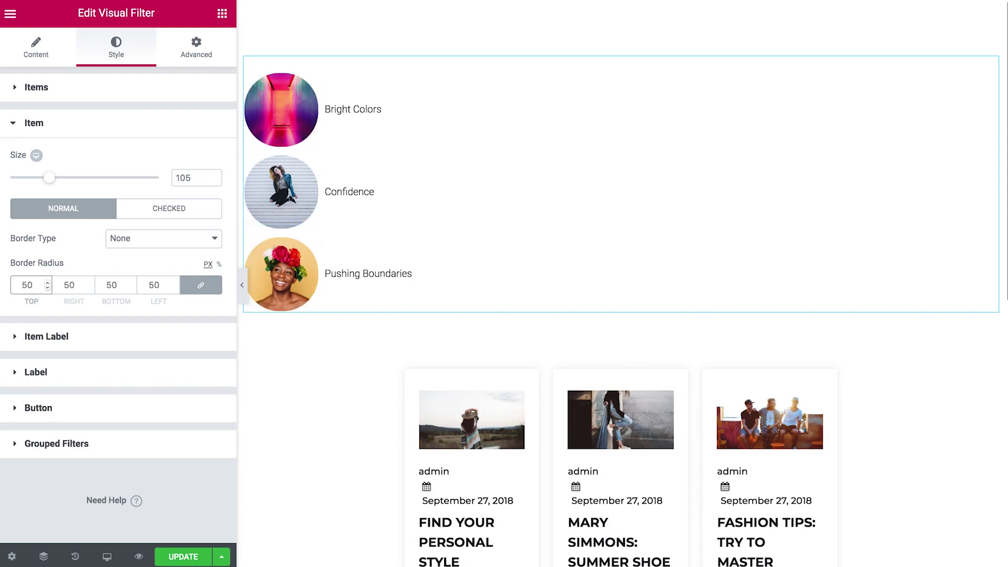
Set the border colour of the filter items' checked state to #e8e8e8.
click(65, 261)
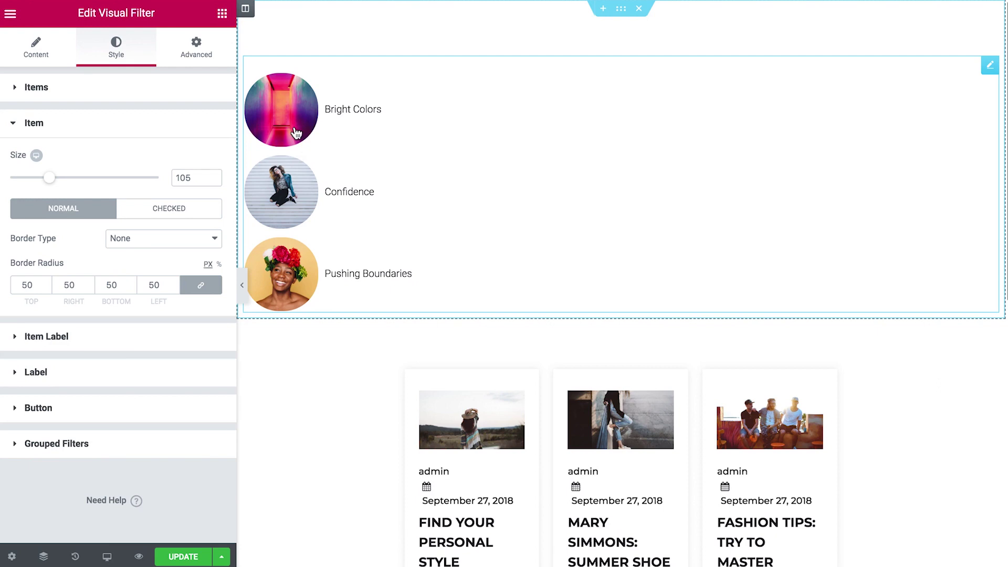
click(180, 212)
click(199, 238)
drag(60, 284, 68, 273)
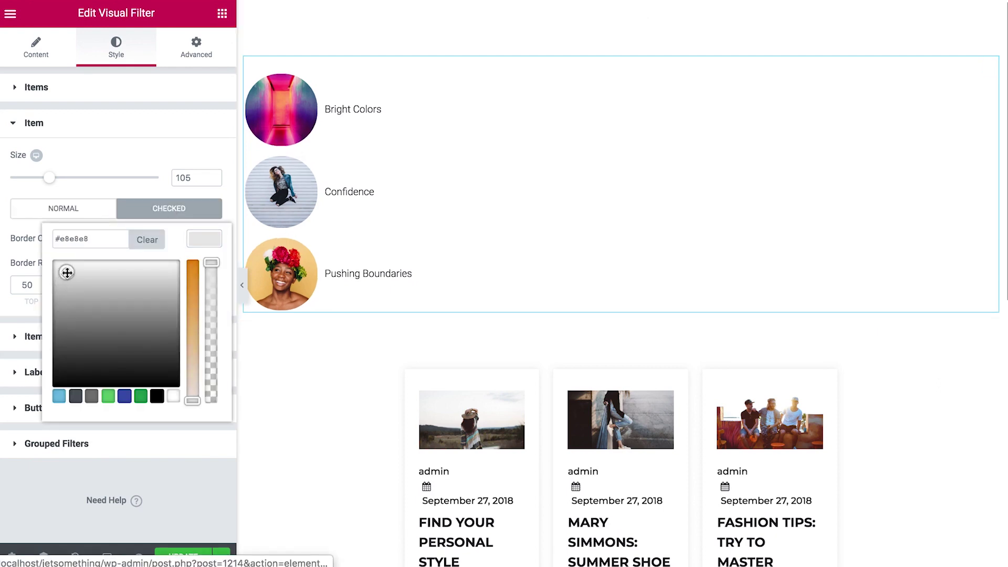
click(196, 241)
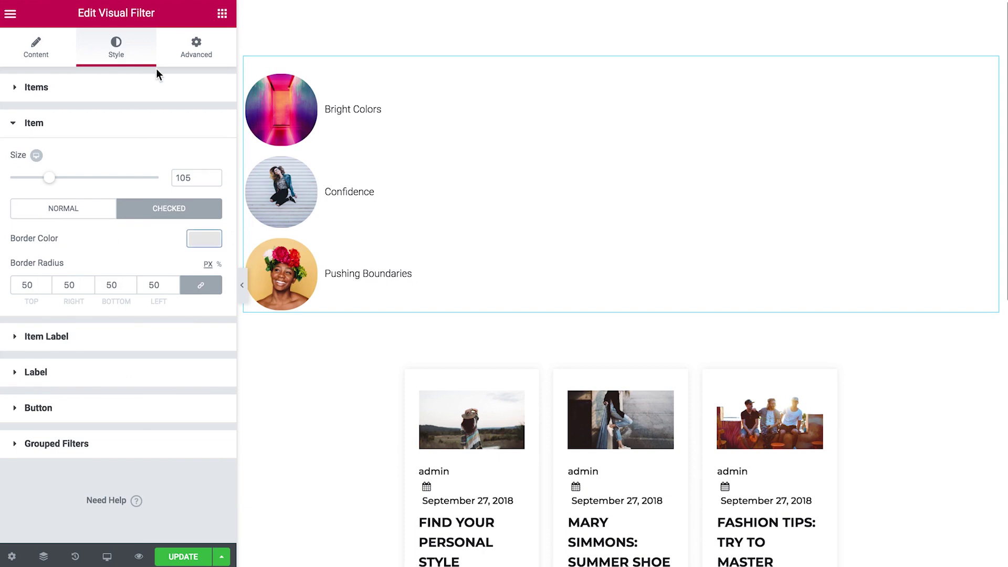
Lay the filter items out in a line with a horizontal offset of 34 and centre alignment.
click(153, 88)
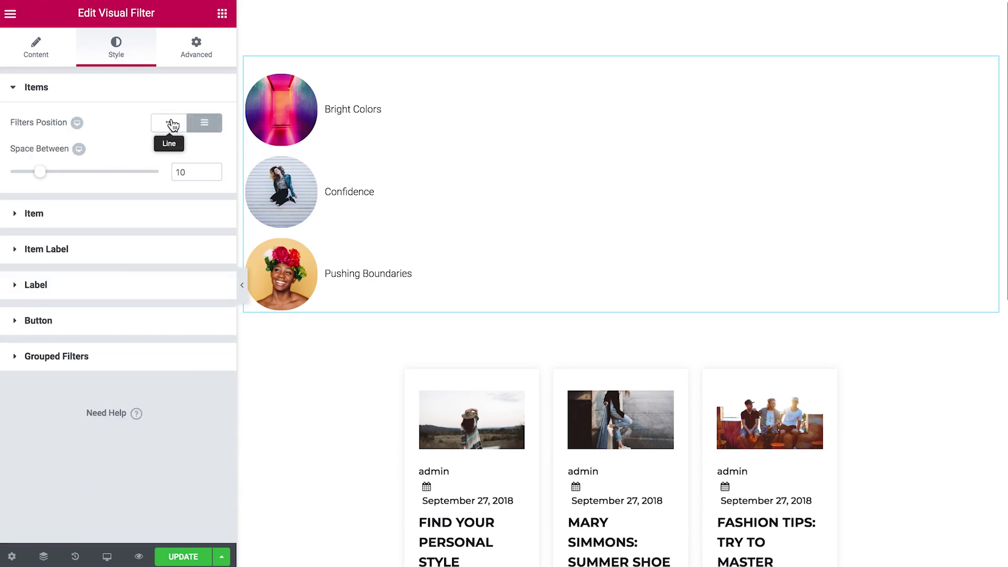
click(172, 123)
drag(29, 171, 135, 187)
click(177, 257)
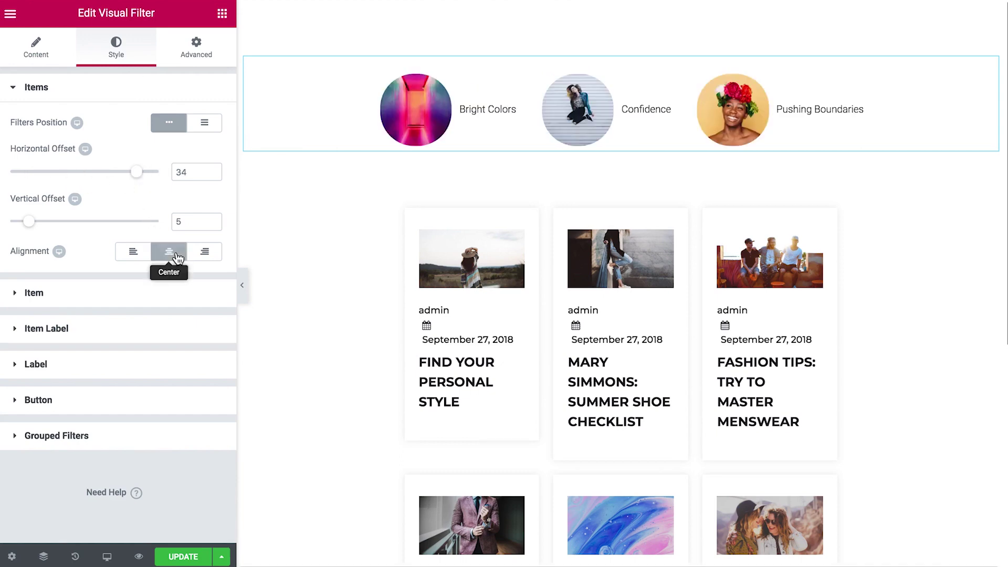
Set the item label's checked-state text colour to light grey.
click(164, 280)
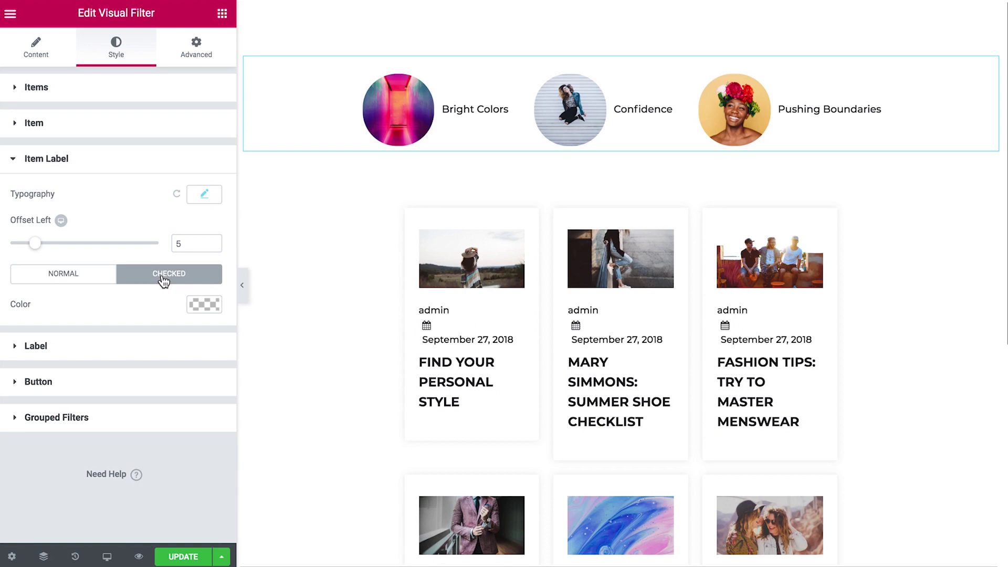
click(204, 306)
mouse_move(63, 342)
mouse_down()
mouse_move(72, 344)
mouse_move(63, 345)
mouse_up()
click(208, 306)
Preview the page and test the filter with Pushing Boundaries, Confidence and Bright Colors in turn.
click(139, 556)
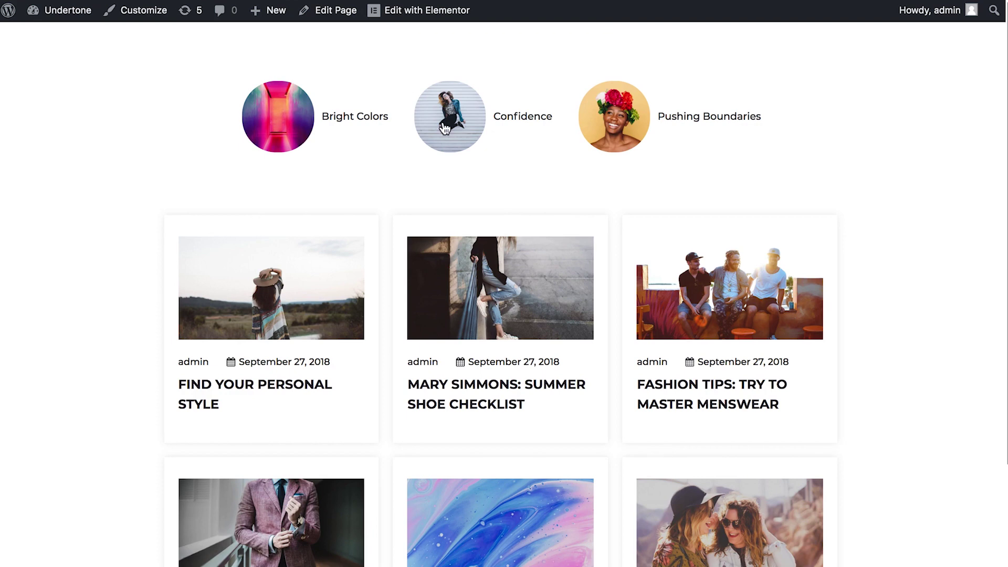
click(624, 131)
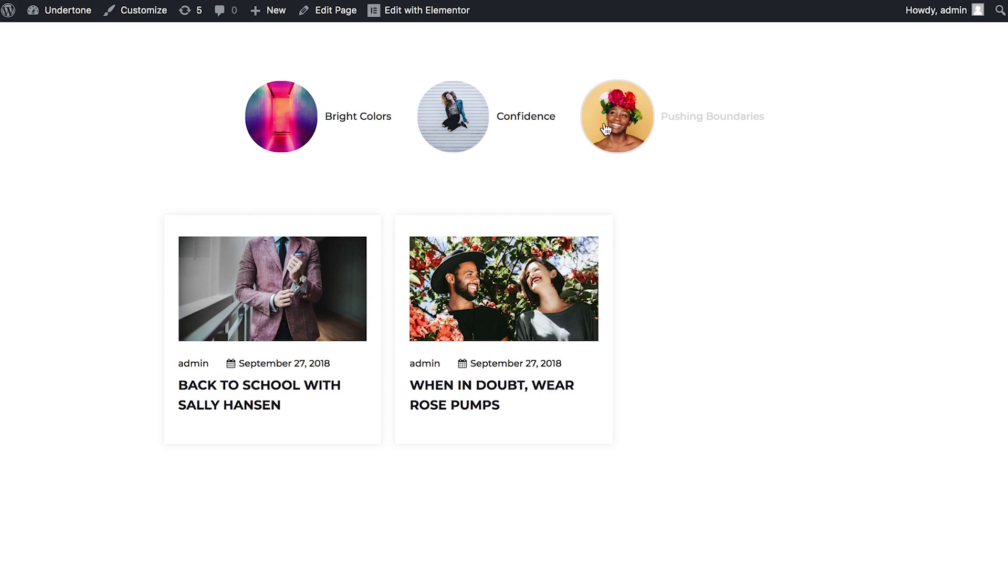
click(472, 120)
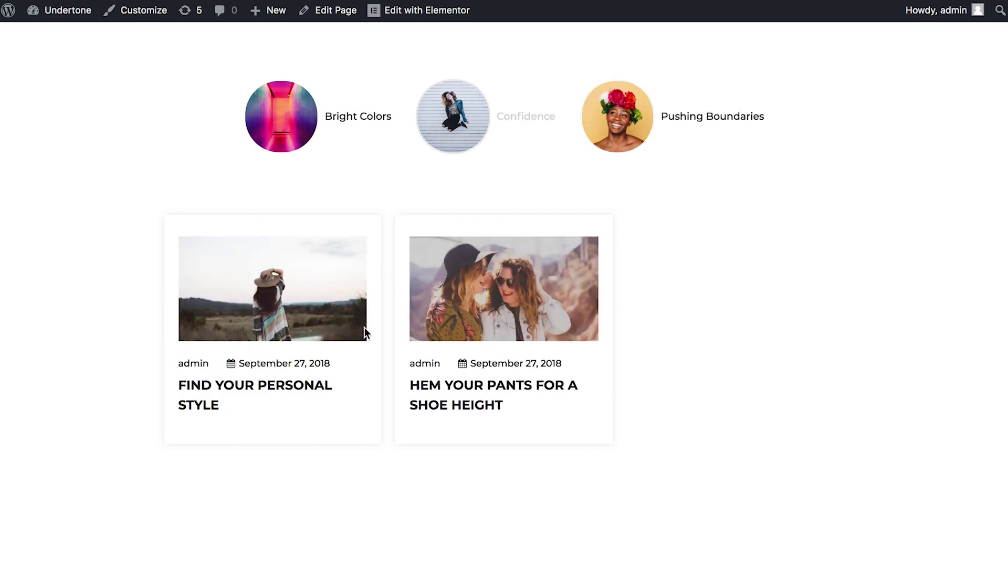
click(297, 106)
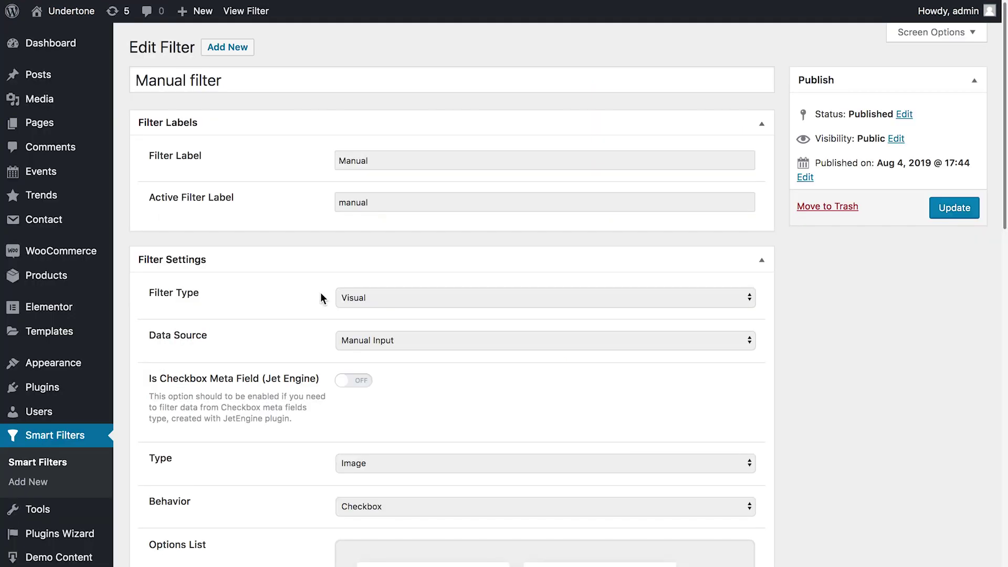
Review the Manual filter's available data sources, keeping Manual Input, and look over its type, behavior and options list.
click(380, 344)
click(380, 342)
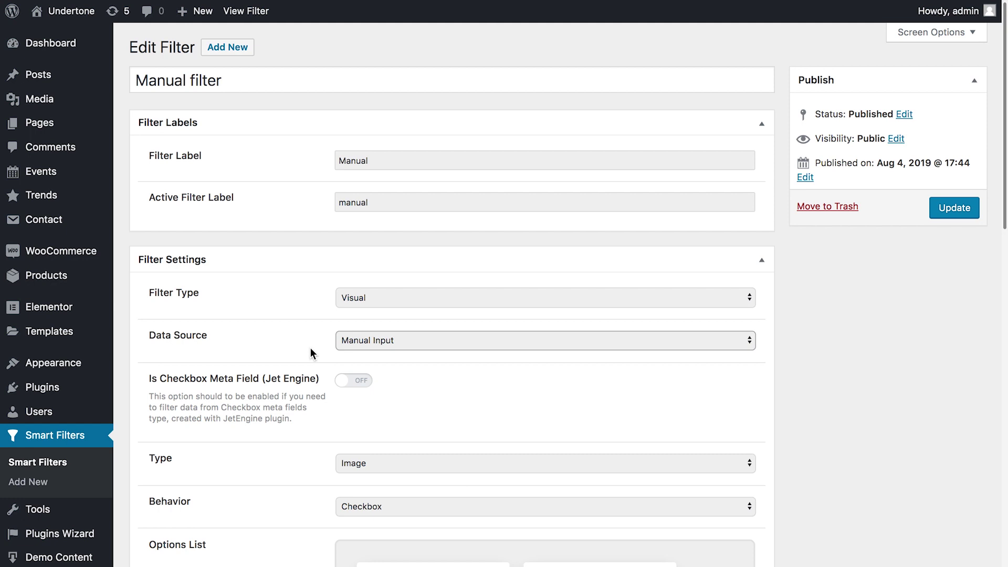
click(376, 346)
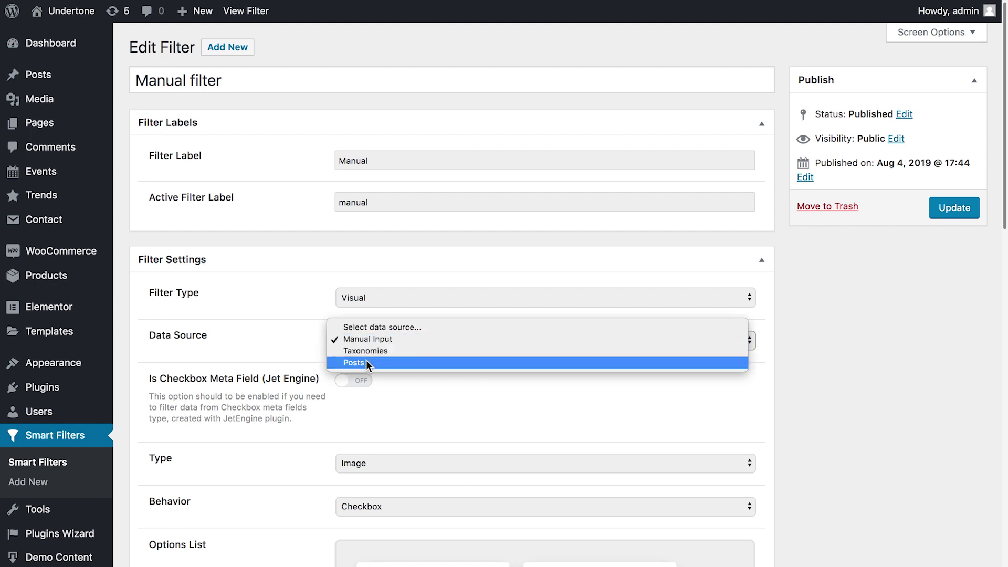
click(276, 353)
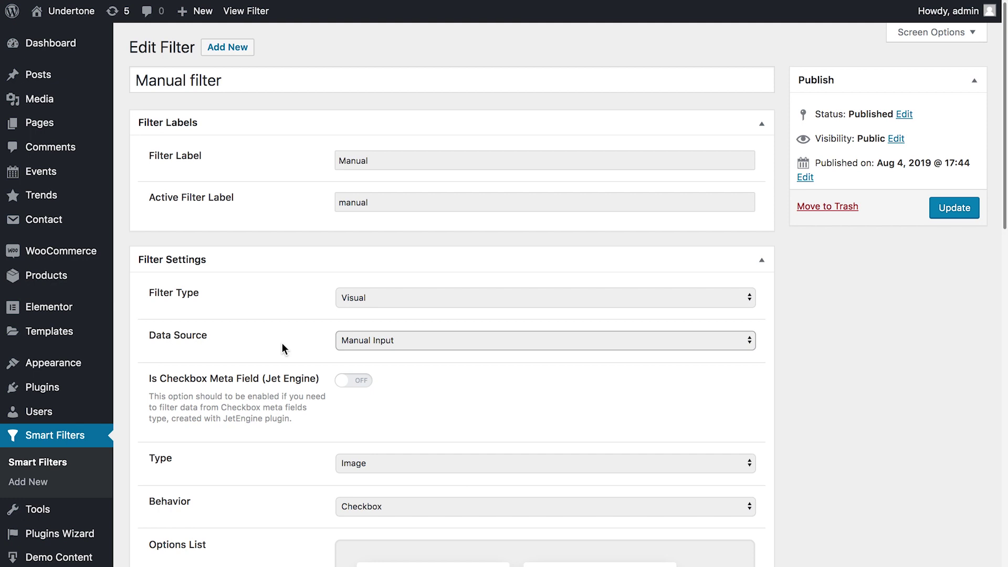
mouse_move(38, 82)
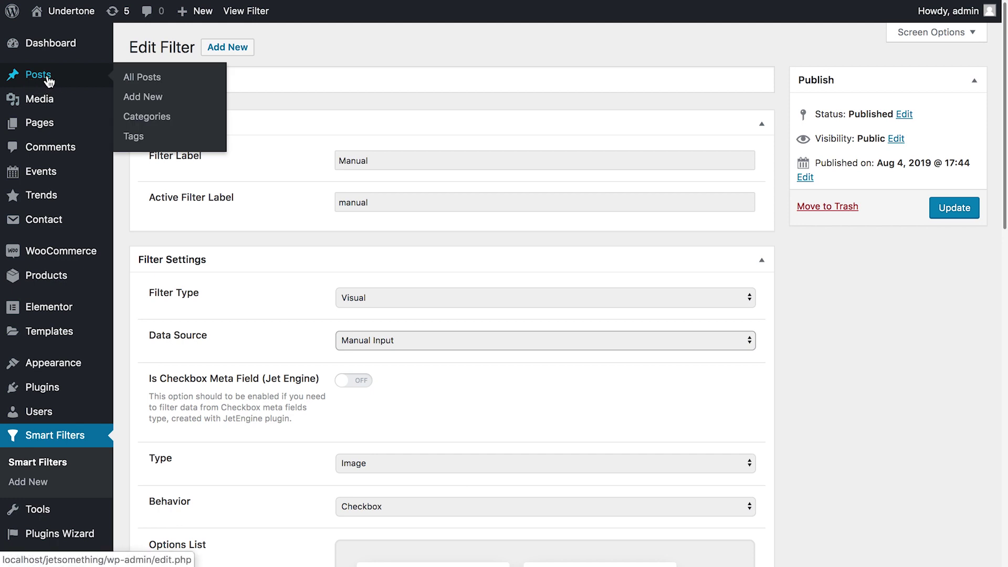
scroll(259, 315, down, 3)
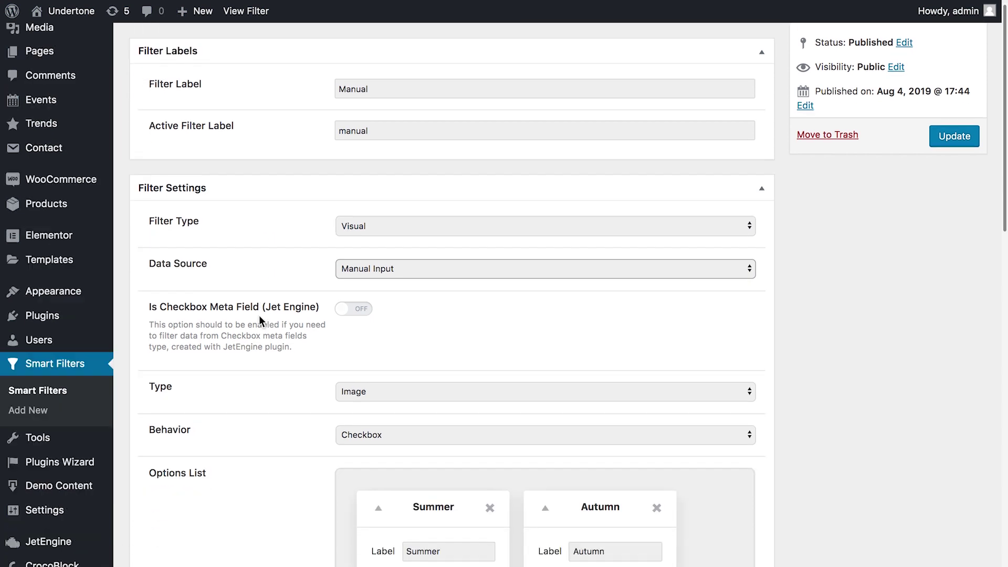
scroll(260, 314, down, 1)
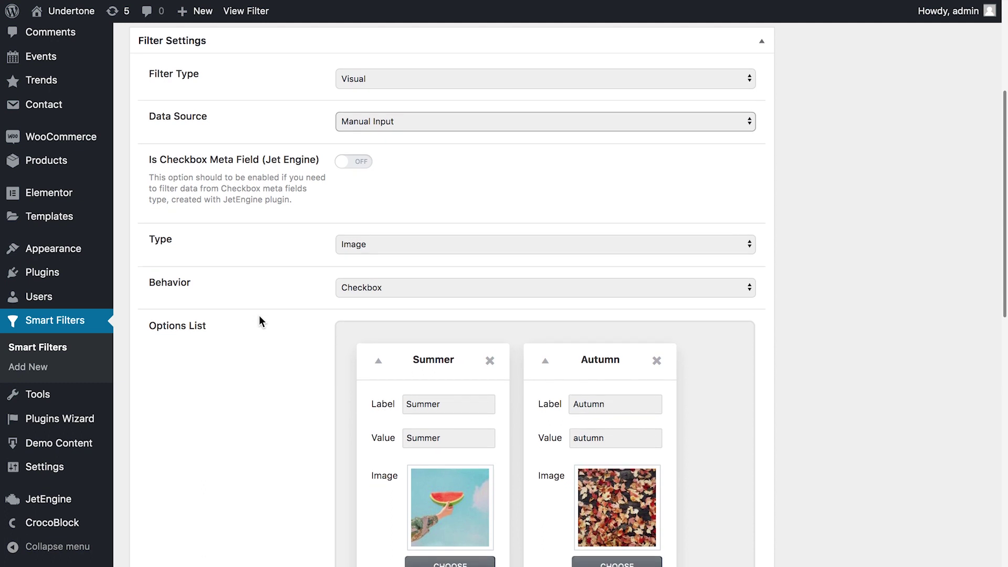
Open the Seasons meta box in JetEngine and examine the Season meta field's name and type.
mouse_move(76, 499)
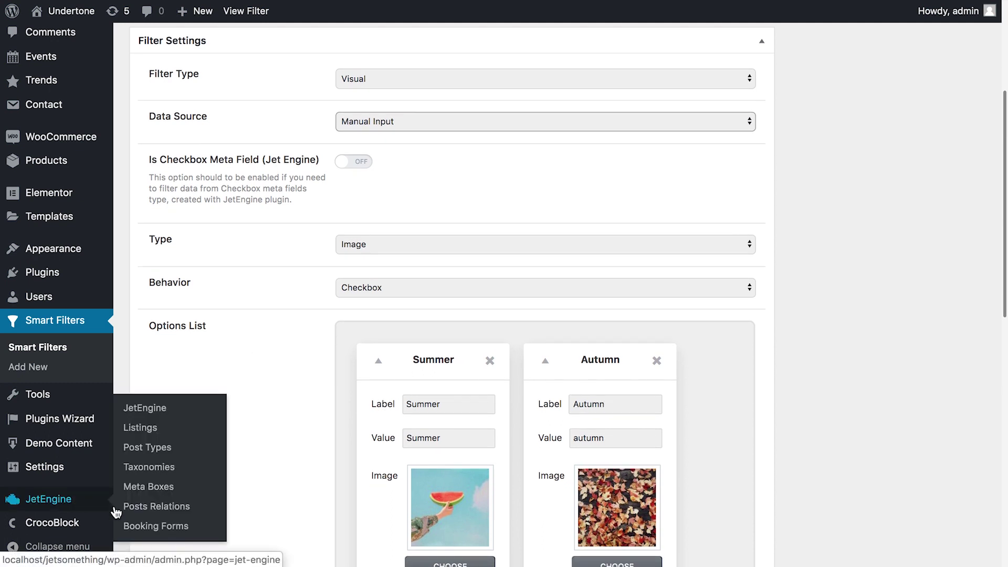
click(169, 491)
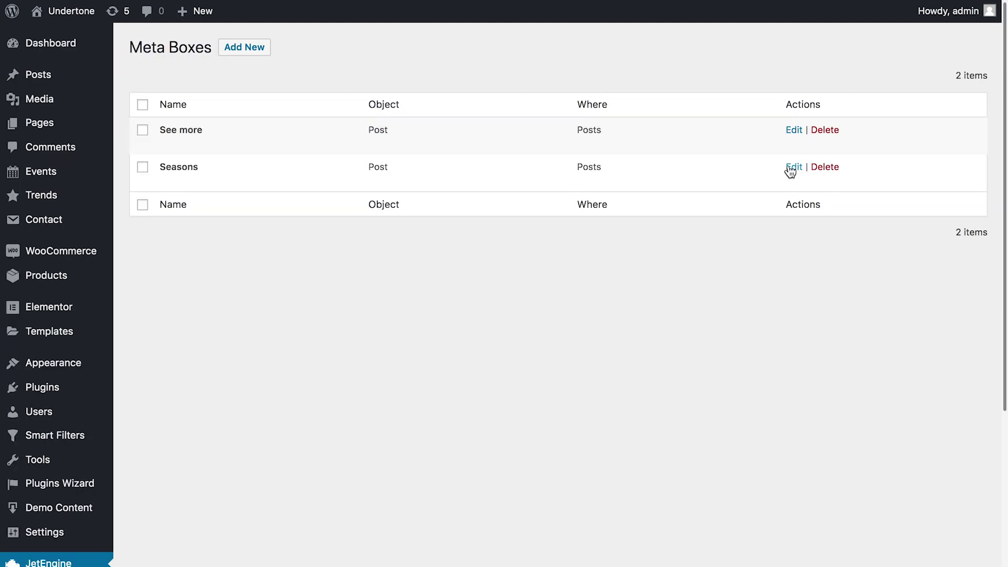
click(793, 166)
scroll(308, 173, down, 6)
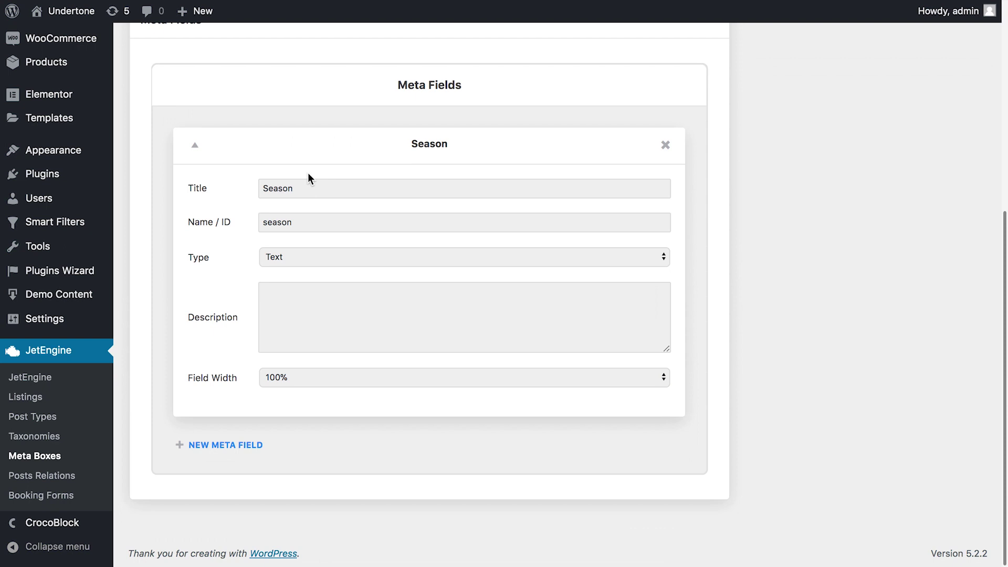
double_click(317, 228)
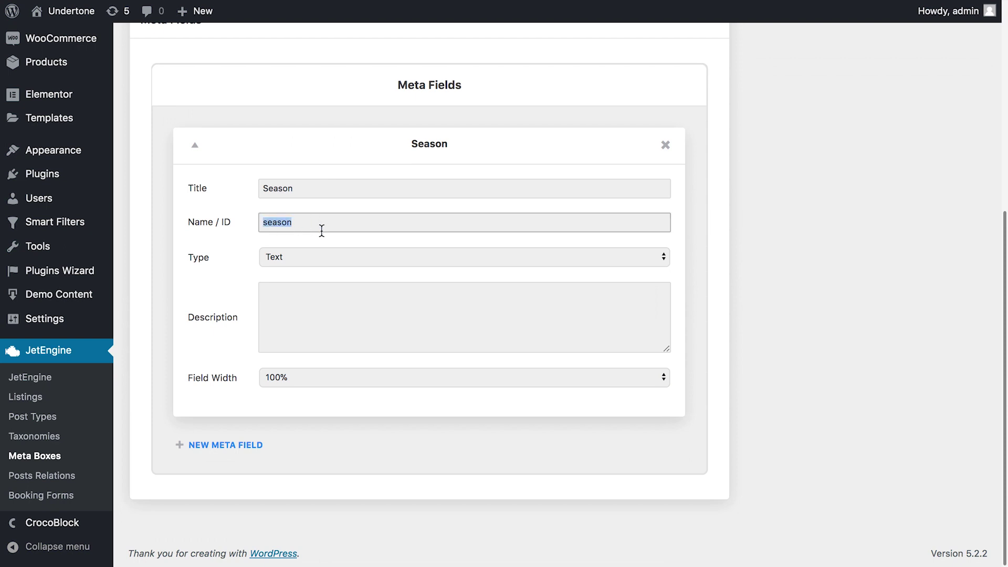
click(253, 259)
double_click(290, 223)
click(285, 259)
click(286, 258)
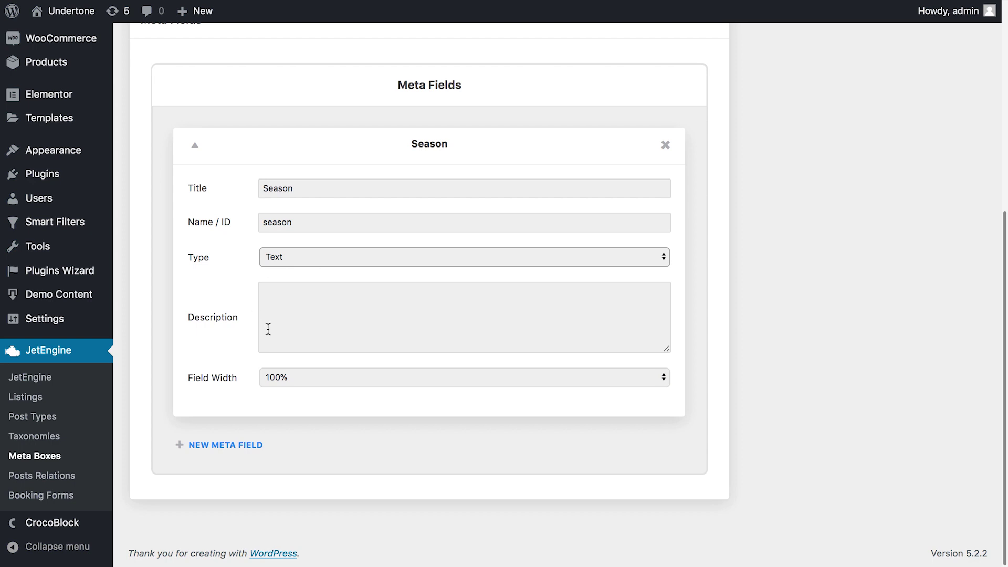
Open the Find Your Personal Style post and examine the name and value of its Season meta field.
scroll(269, 329, up, 10)
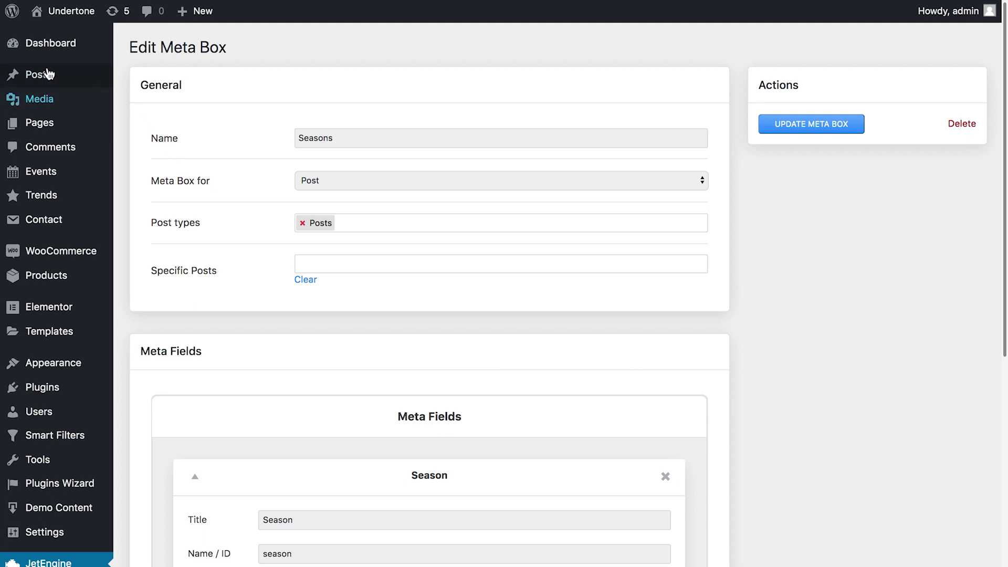
click(135, 78)
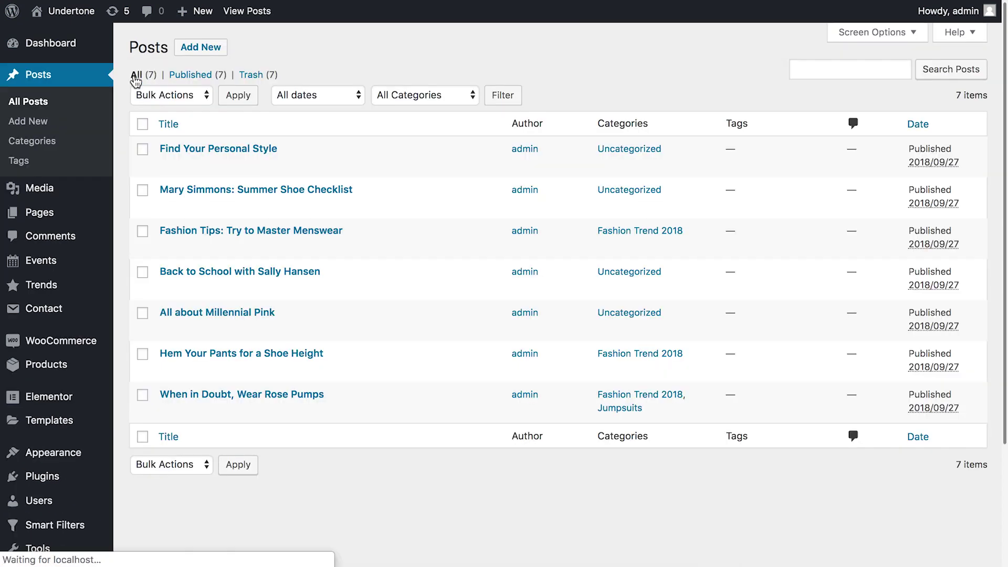
click(169, 167)
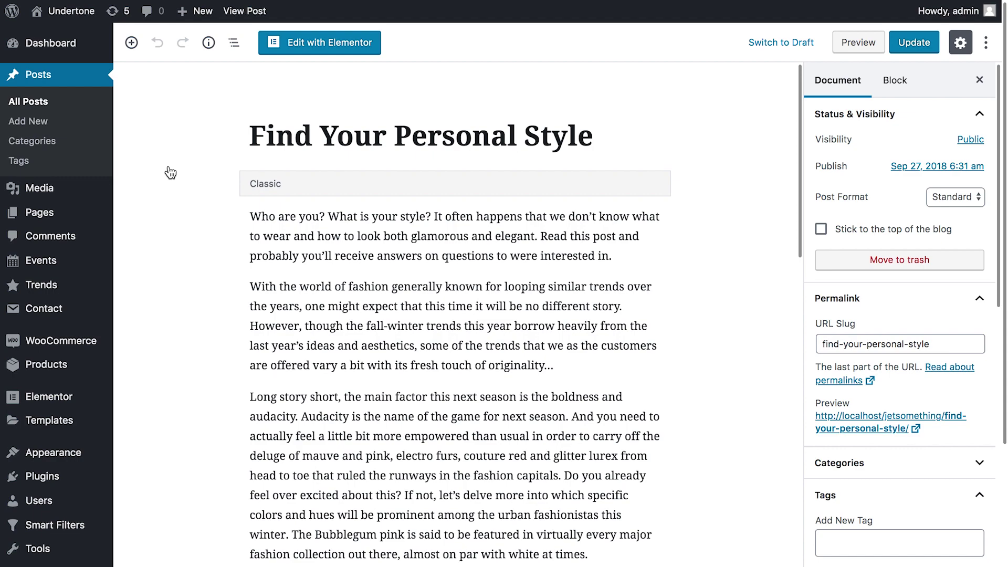
scroll(346, 235, down, 15)
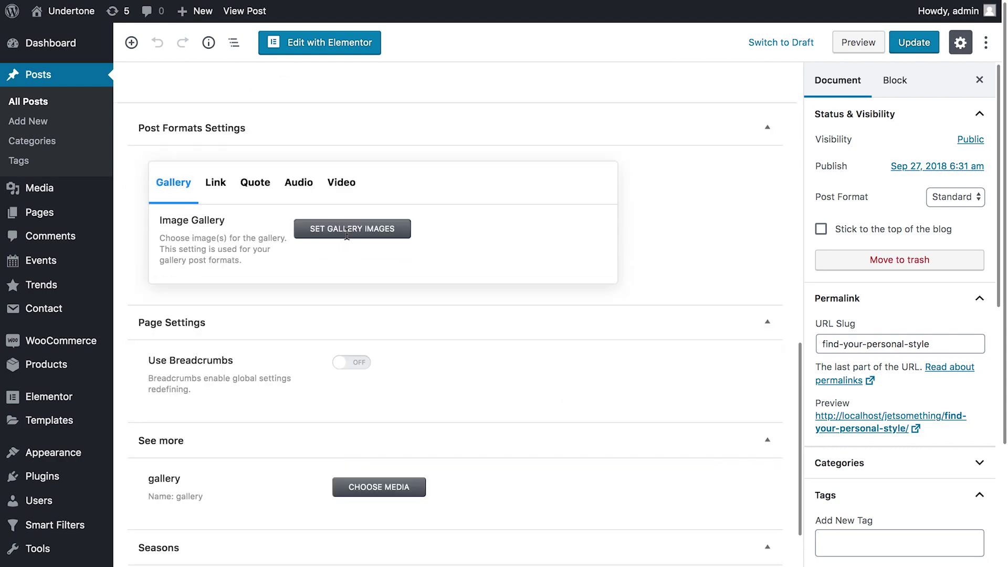
scroll(346, 235, down, 3)
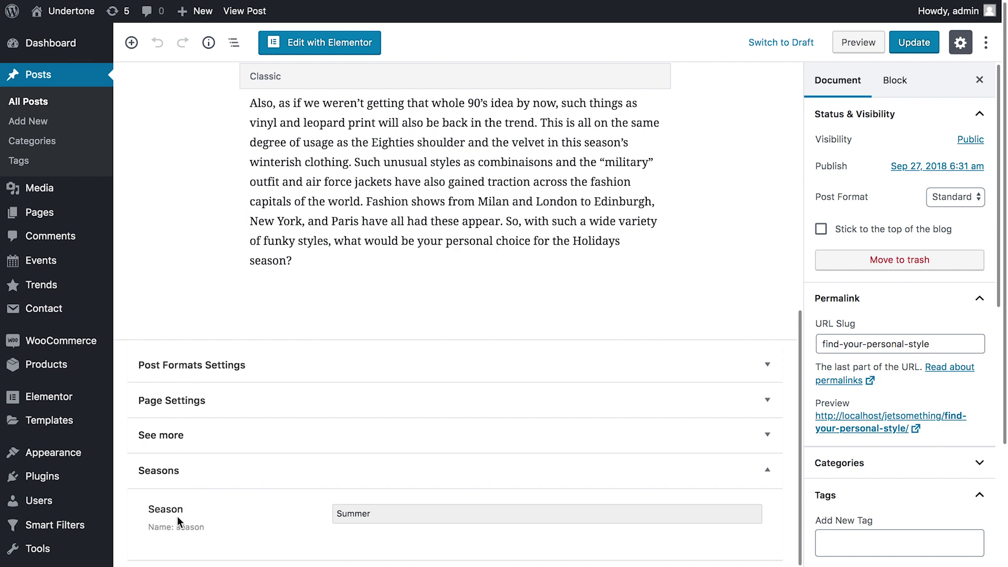
drag(176, 527, 211, 528)
double_click(196, 528)
click(392, 514)
double_click(392, 514)
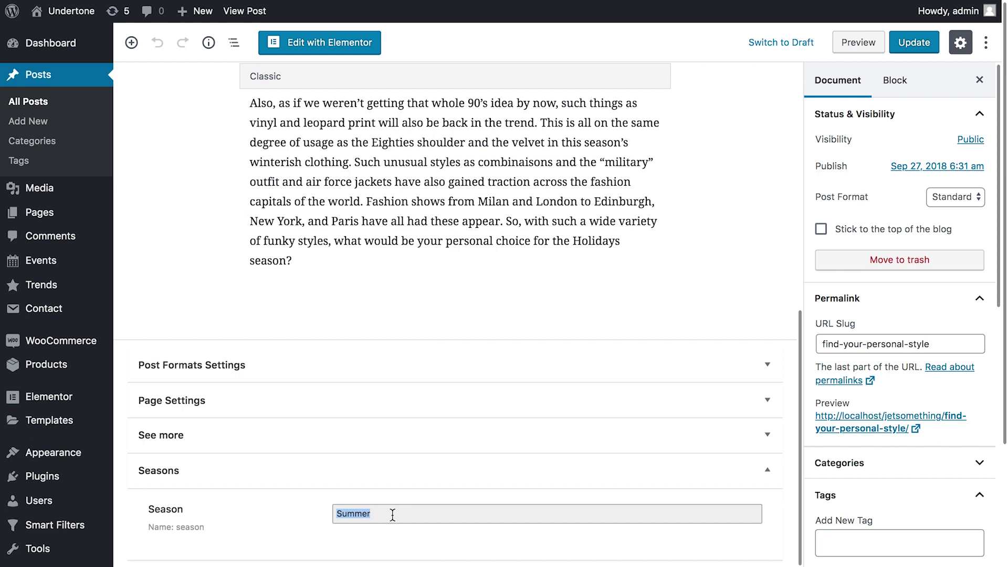
text(Summer)
Check the Season field in the summer shoe checklist, back-to-school and All about Millennial Pink posts.
click(40, 106)
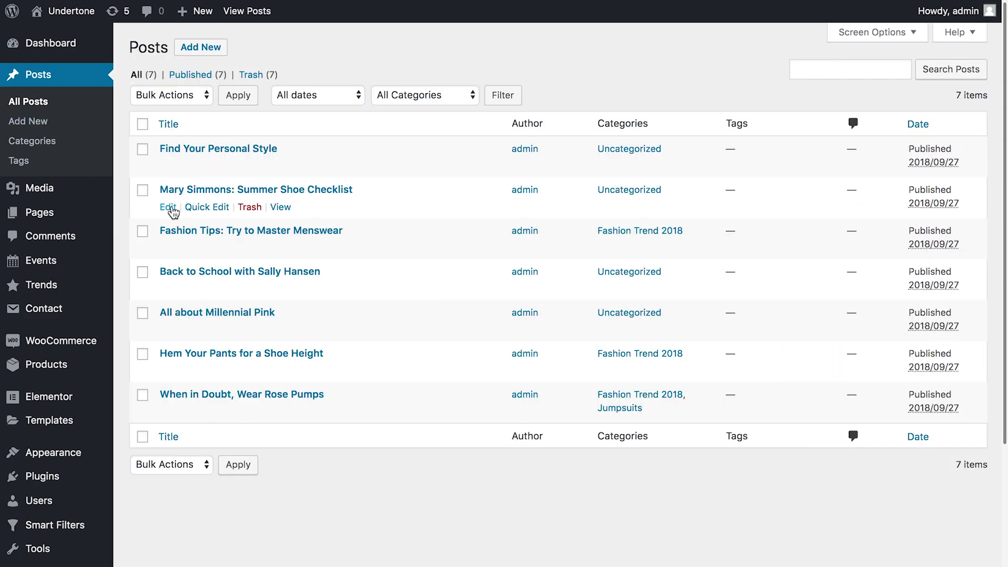
click(169, 206)
scroll(250, 326, down, 15)
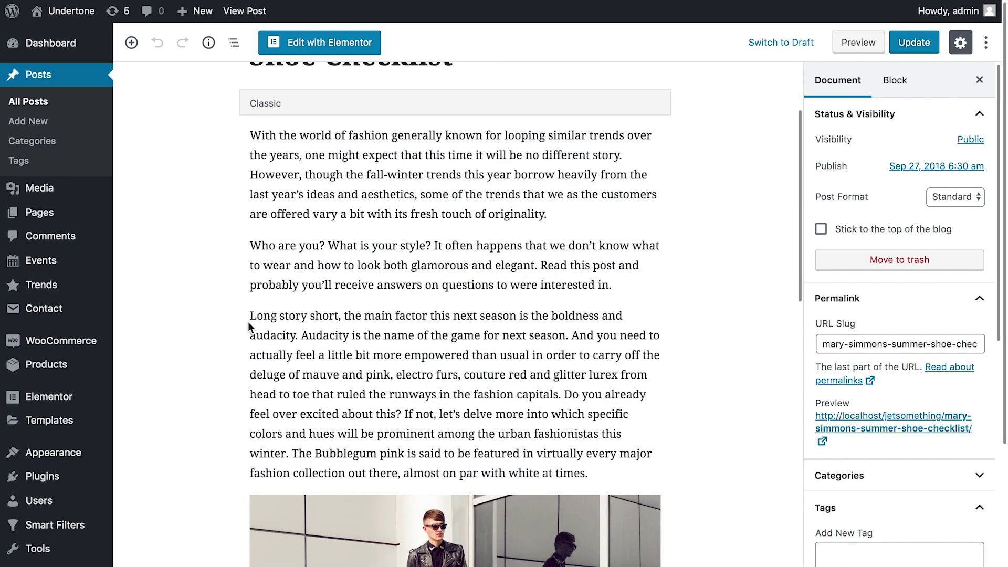
scroll(250, 326, down, 2)
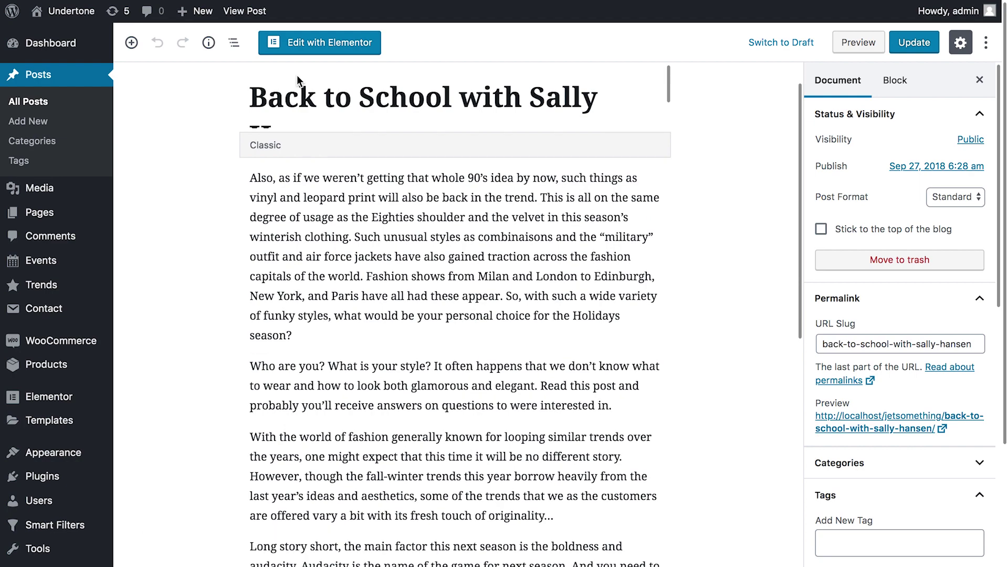
scroll(299, 140, down, 15)
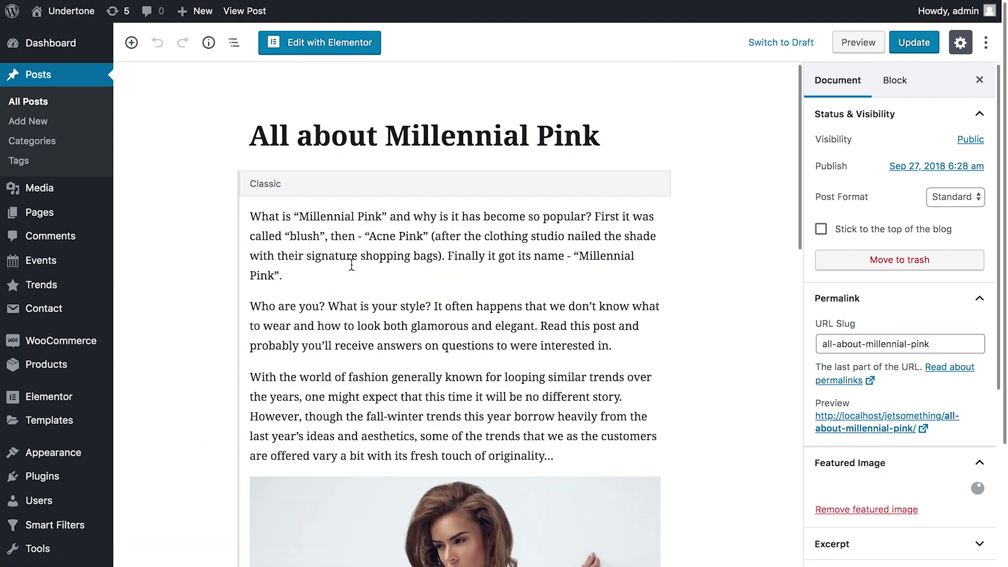
scroll(353, 263, down, 20)
scroll(351, 264, down, 10)
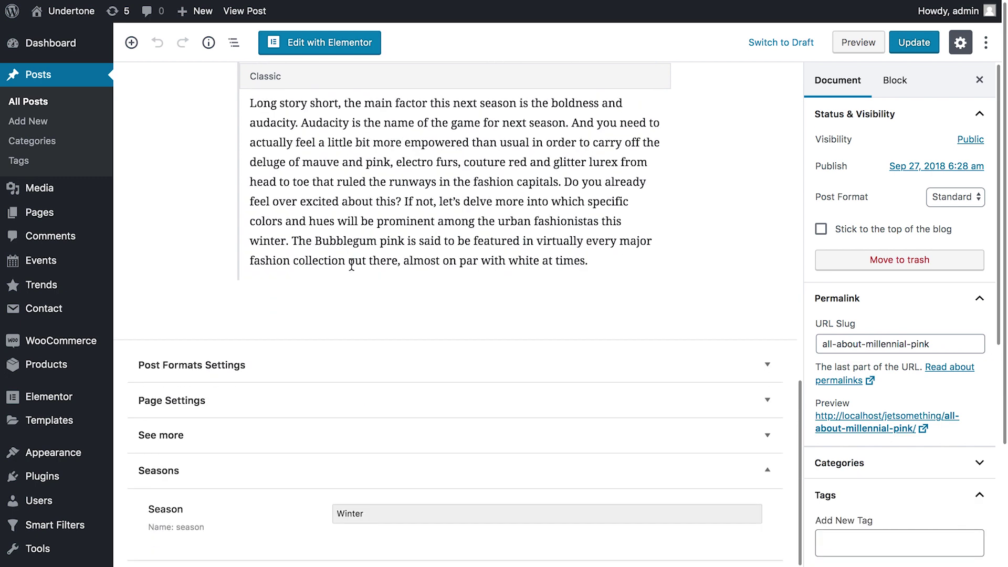
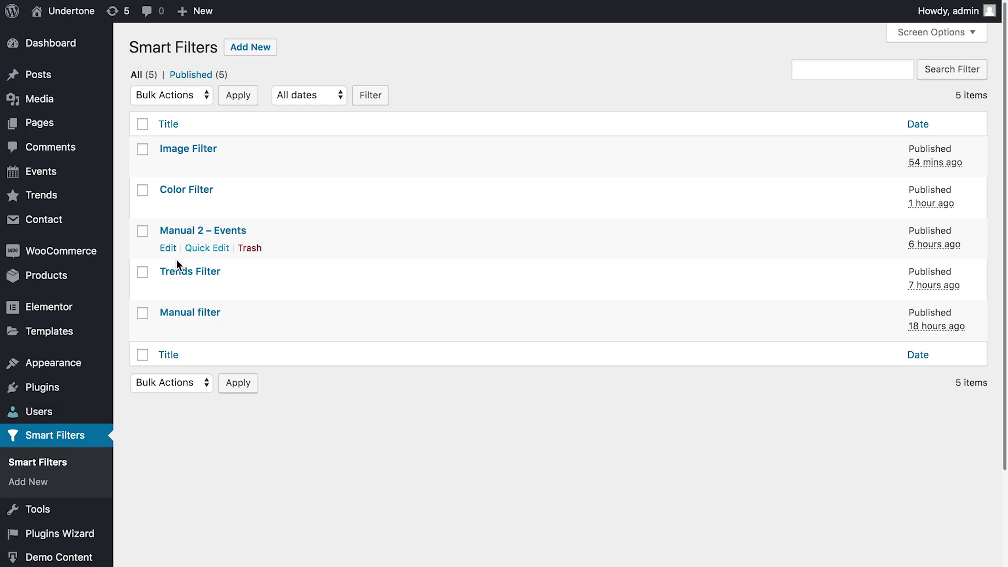
Open the Manual filter and review its data source, type and behavior choices, keeping Manual Input, Image and Checkbox.
click(169, 331)
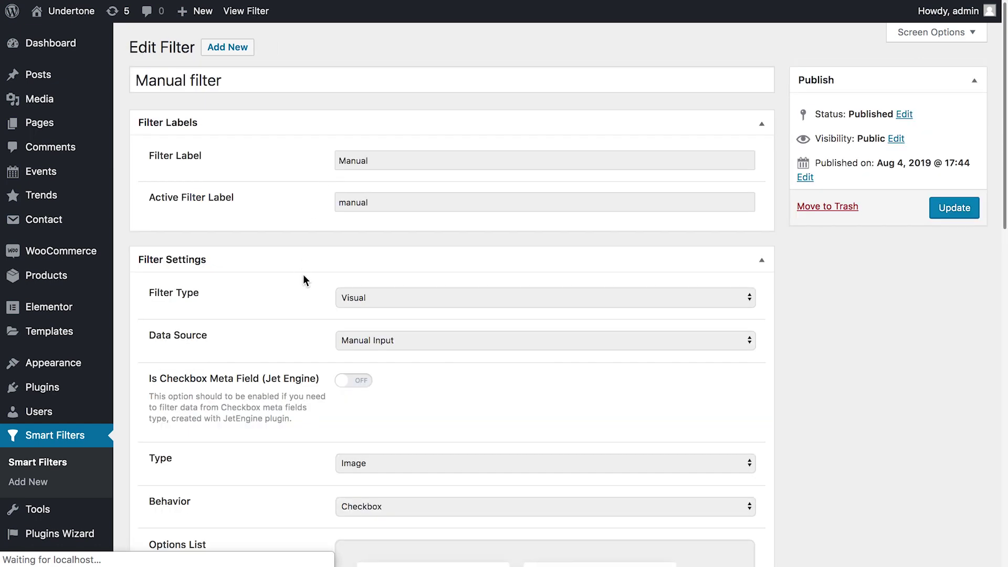
scroll(303, 274, down, 5)
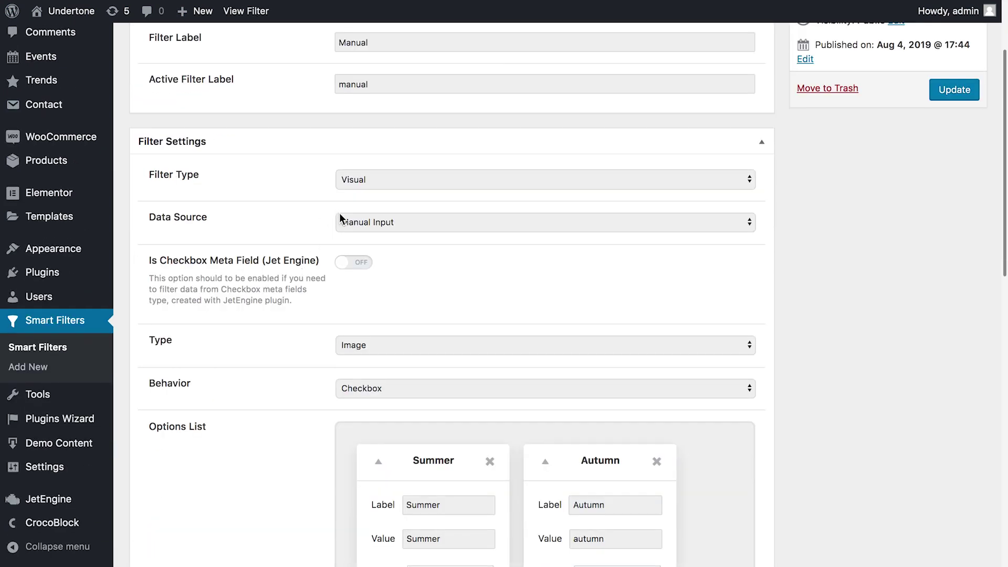
click(370, 222)
click(364, 219)
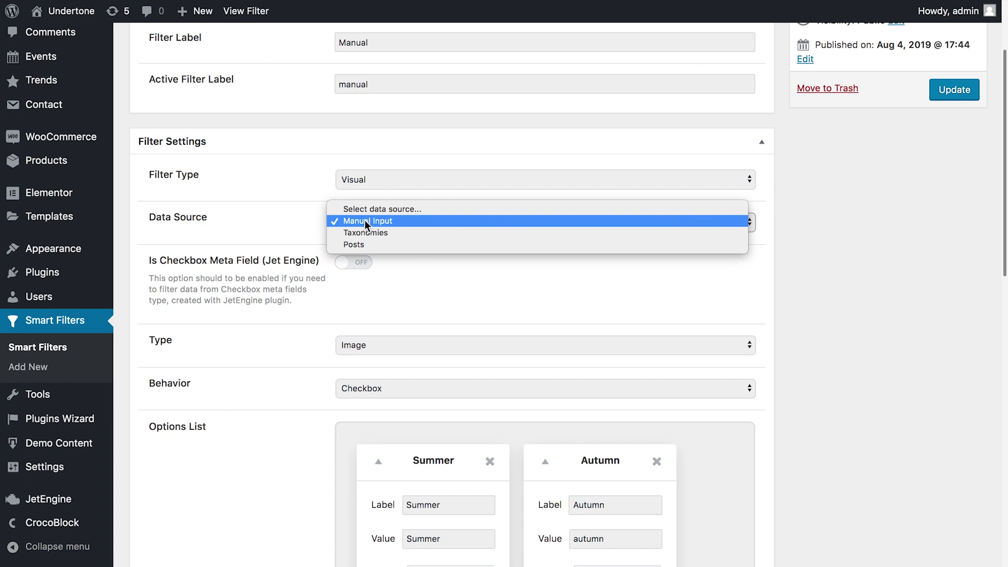
scroll(307, 257, down, 5)
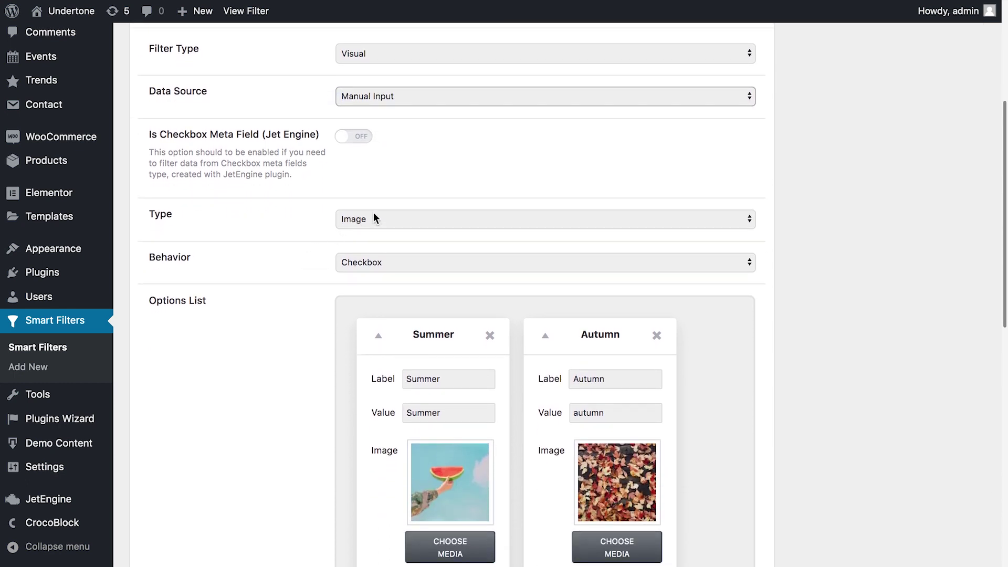
click(377, 219)
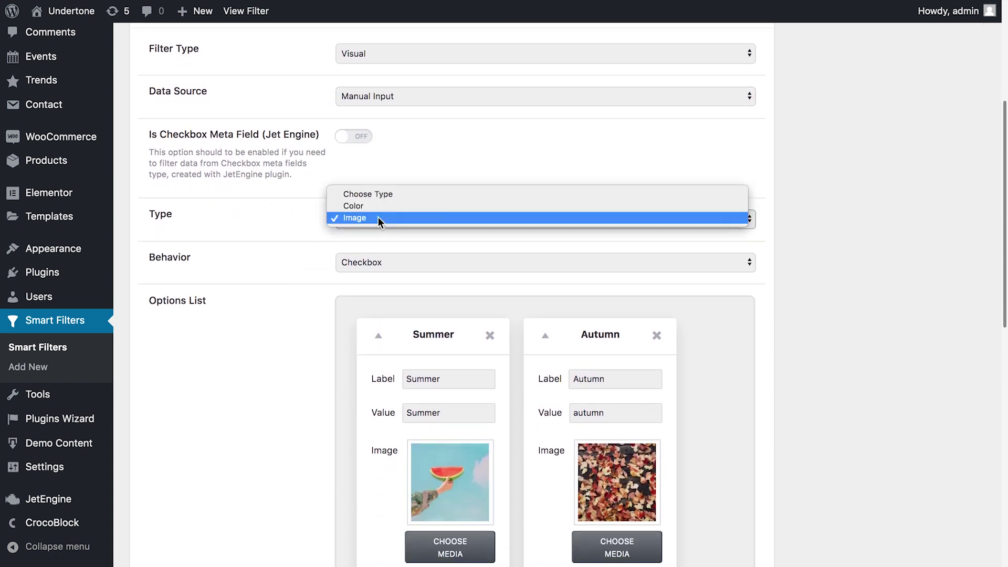
click(346, 219)
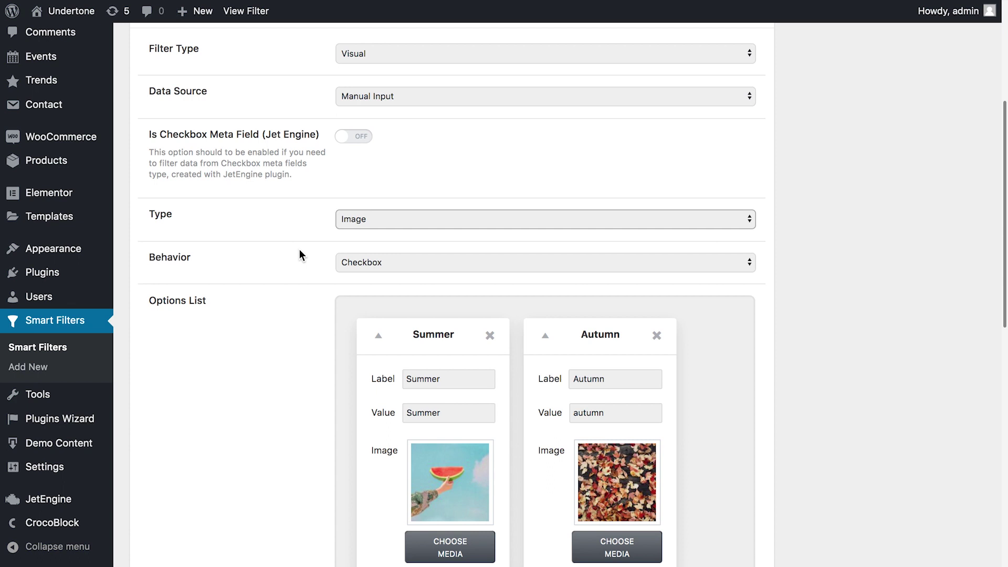
click(350, 262)
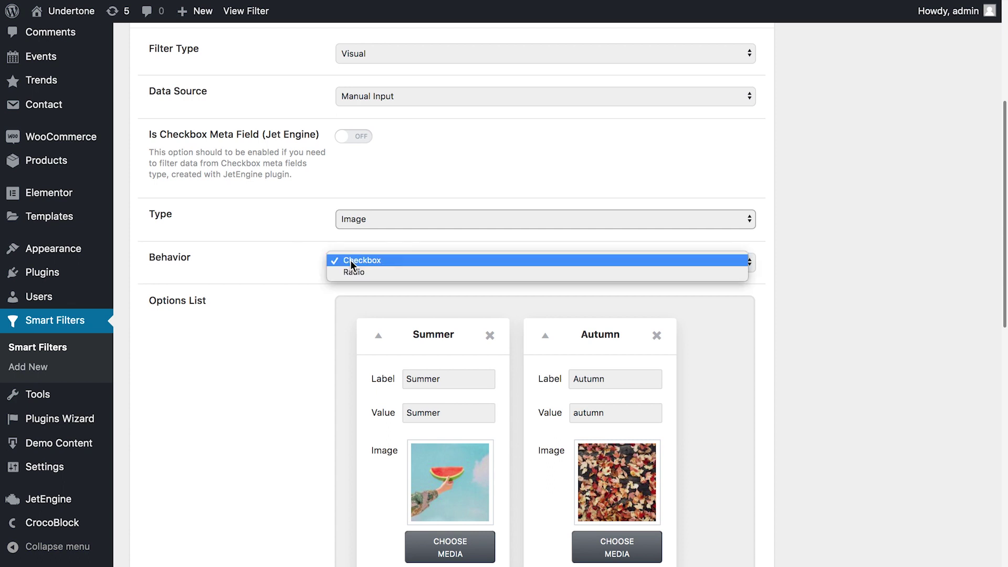
click(349, 260)
scroll(307, 262, down, 5)
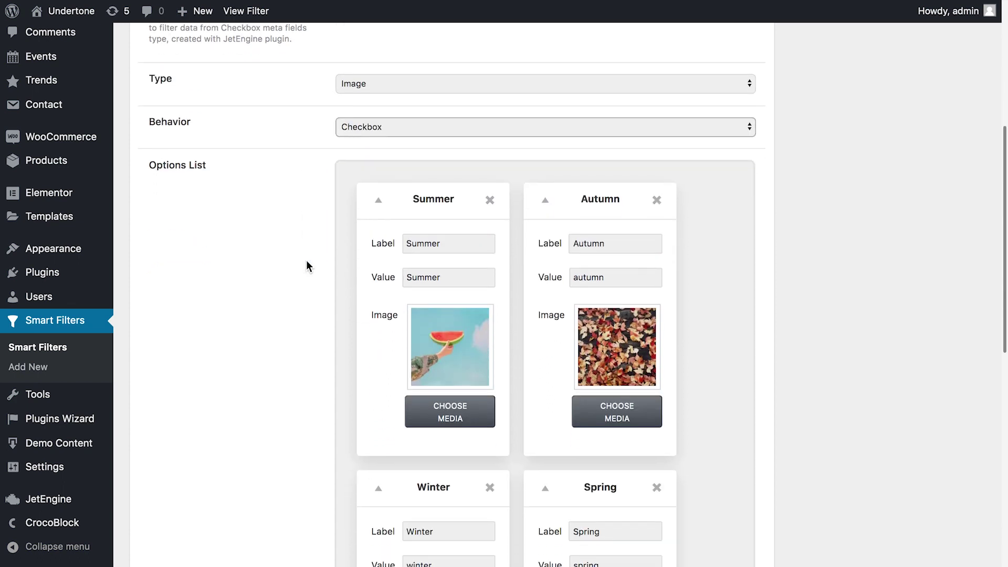
Examine the labels and values of the Summer and Autumn entries in the filter's options list.
scroll(313, 254, up, 1)
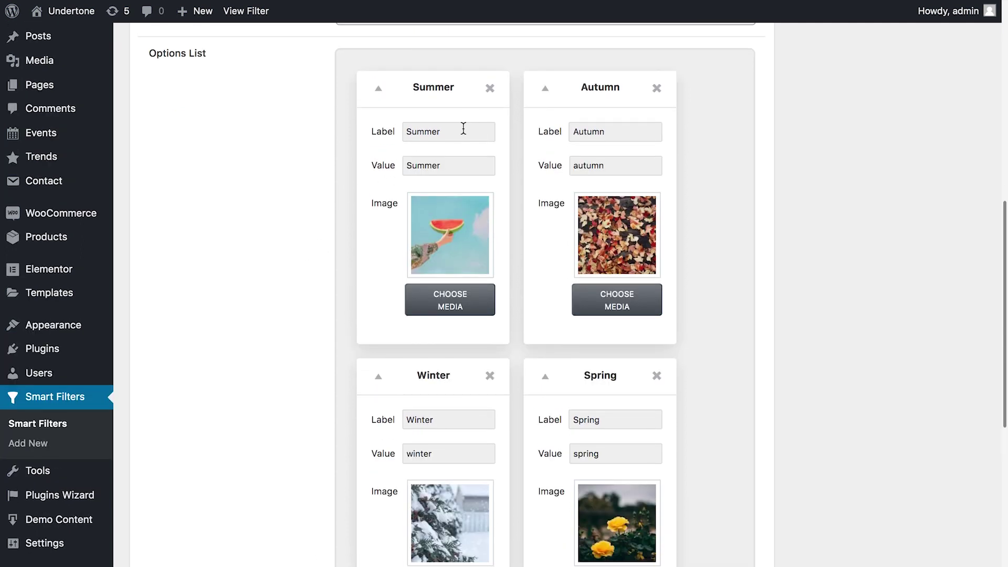
double_click(448, 162)
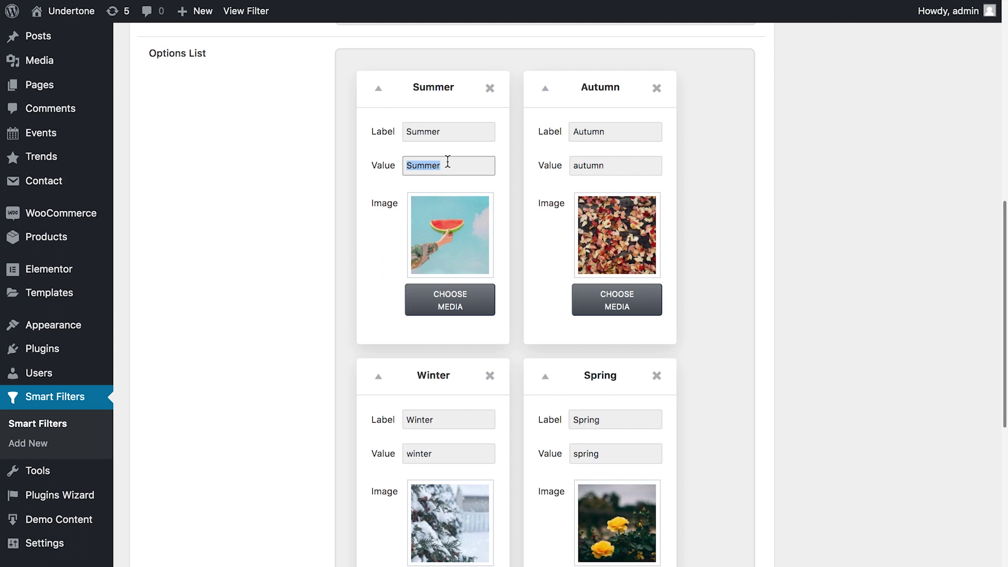
click(584, 165)
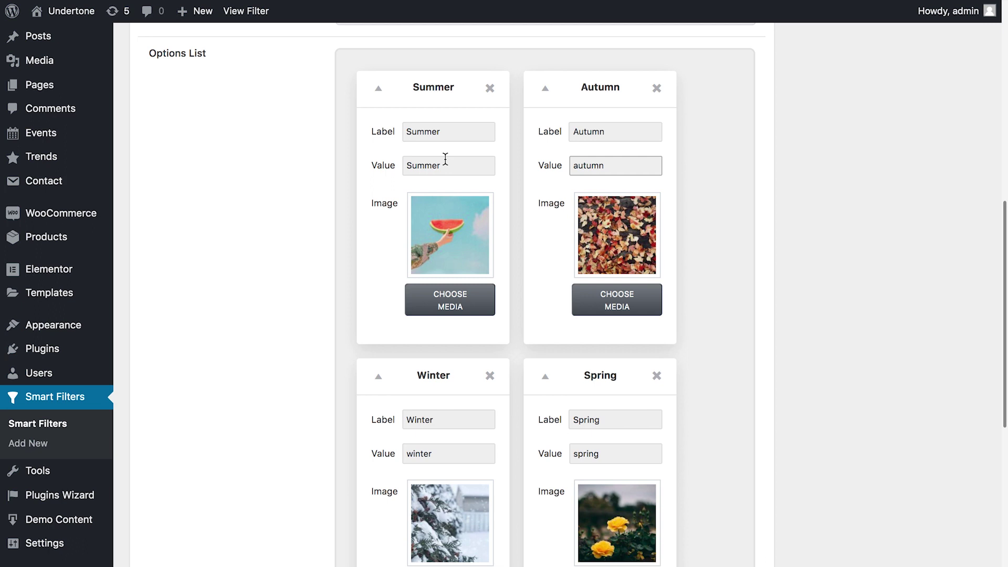
click(414, 166)
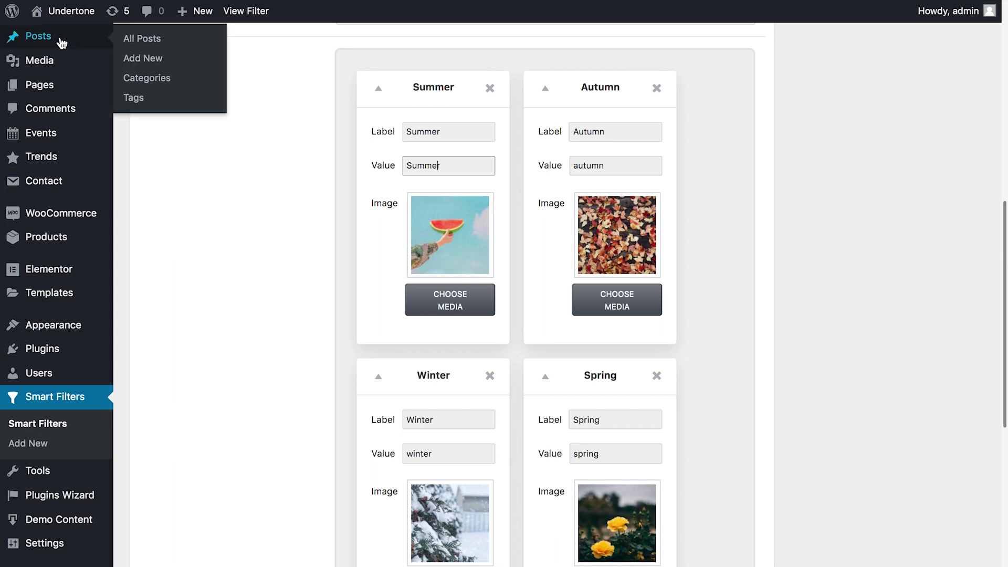
key(ctrl+a)
double_click(575, 165)
Copy the Season meta field's name from the Find Your Personal Style post and set the filter's query variable to season.
scroll(237, 382, down, 6)
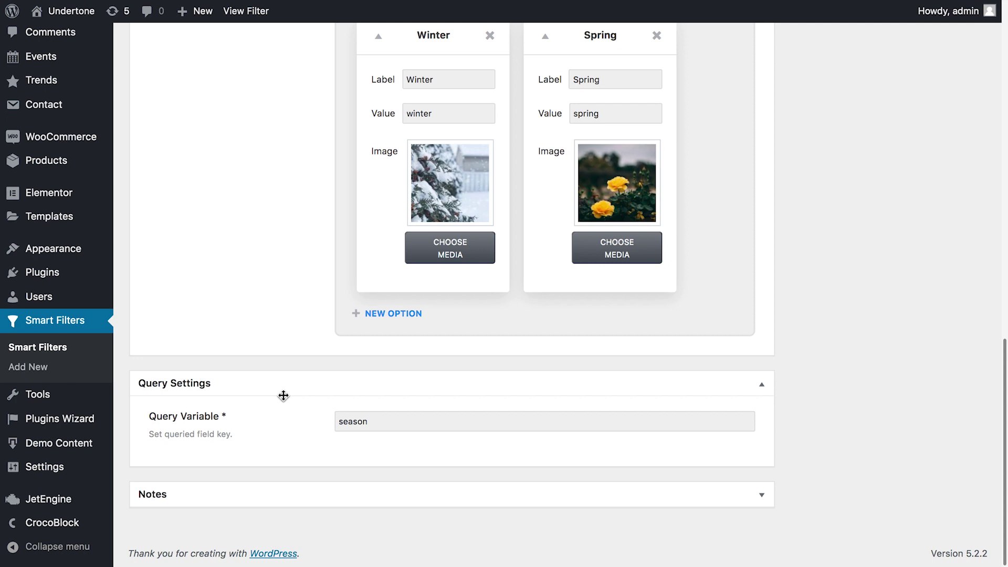
click(376, 416)
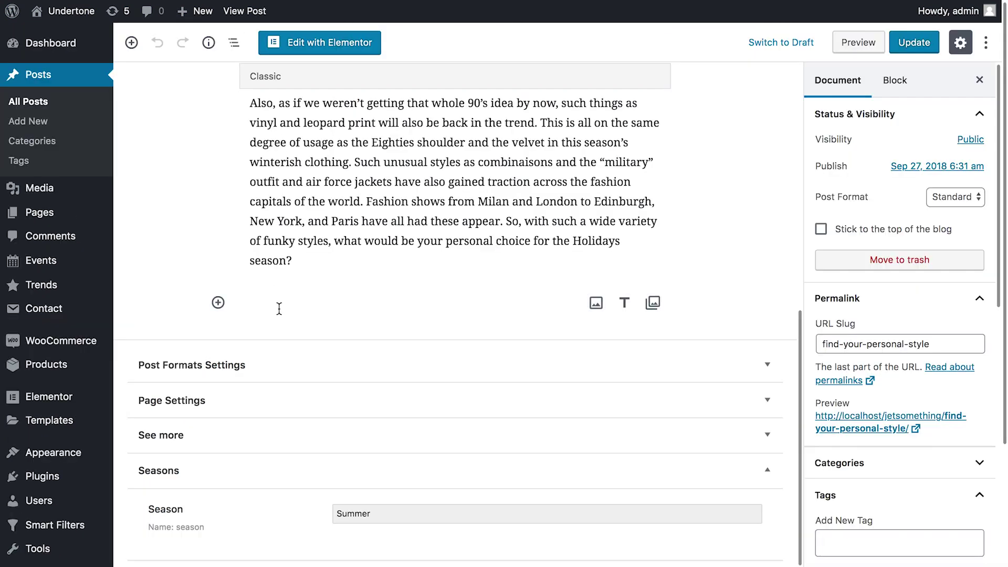
scroll(277, 308, up, 10)
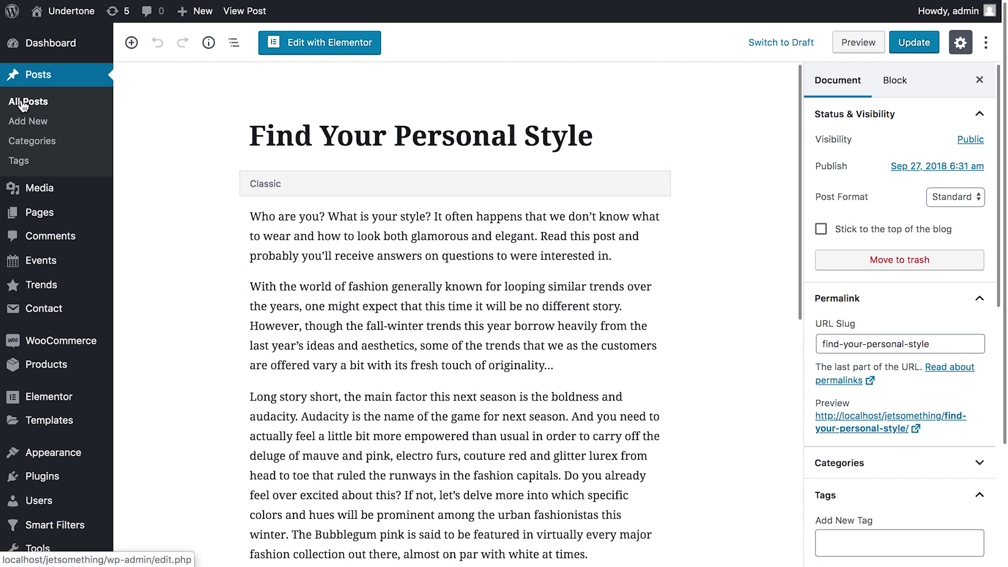
scroll(210, 130, down, 10)
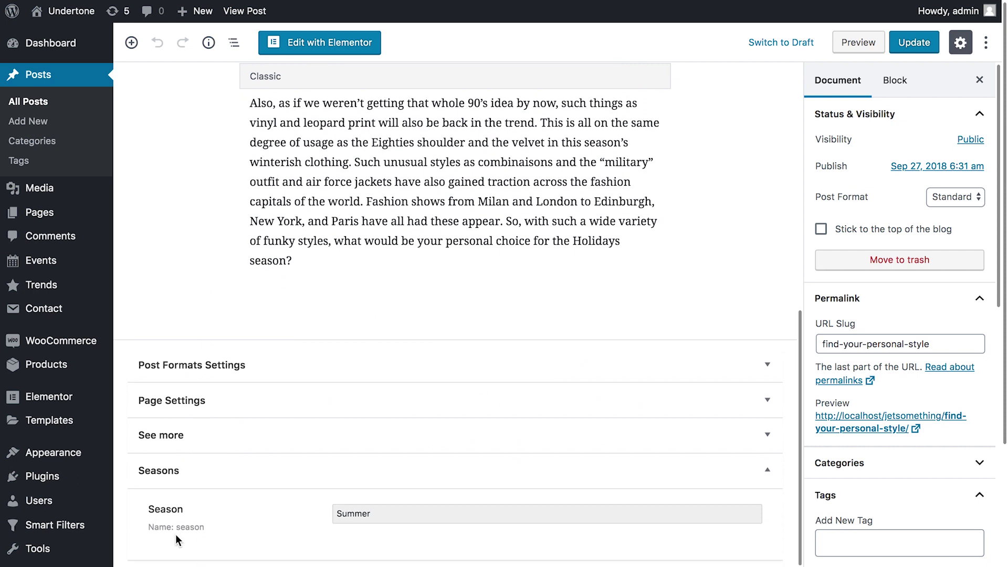
double_click(179, 526)
key(ctrl+c)
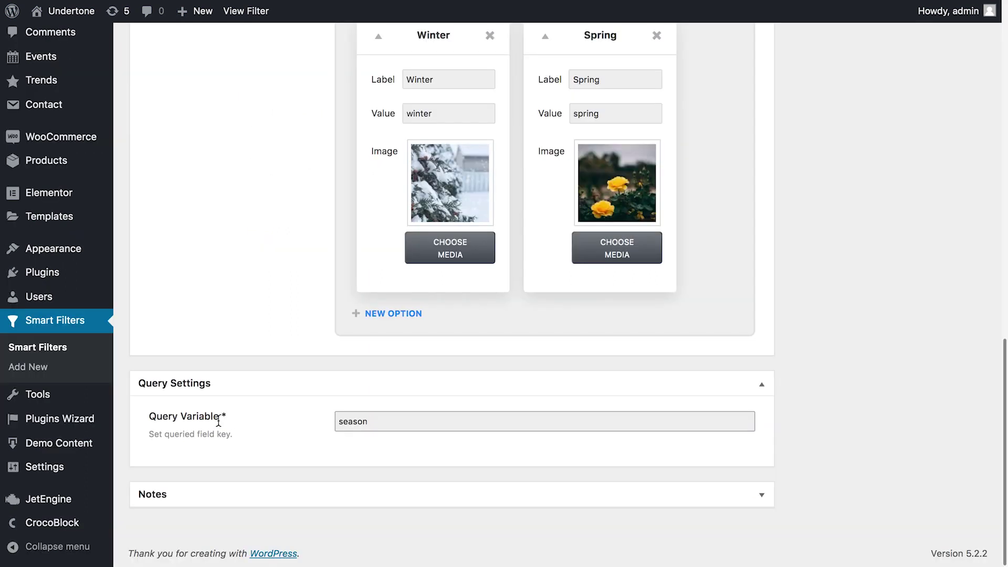
double_click(386, 428)
key(ctrl+v)
Look over the values and images of the Summer, Autumn, Winter and Spring options in the Manual filter.
scroll(385, 428, up, 5)
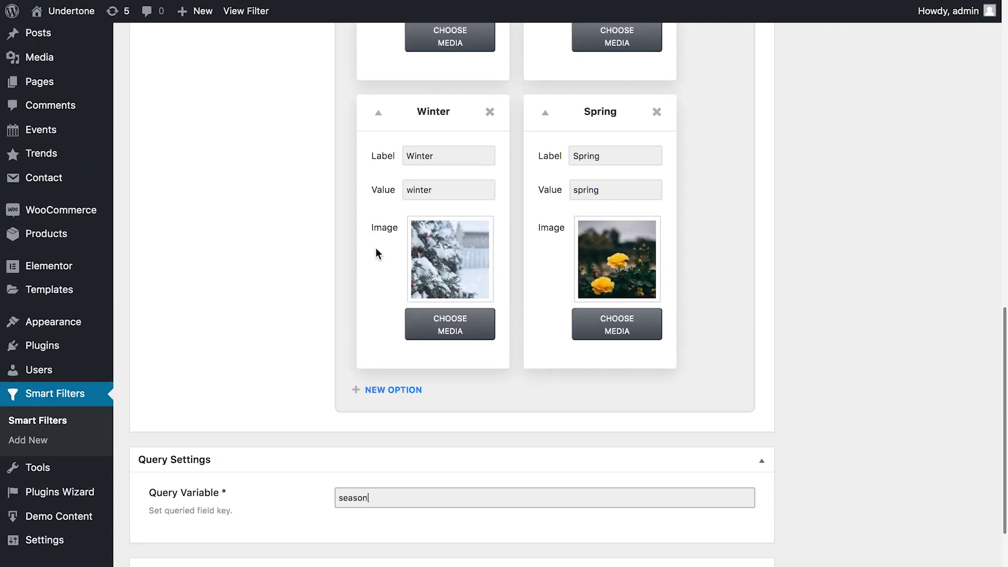
scroll(536, 131, up, 1)
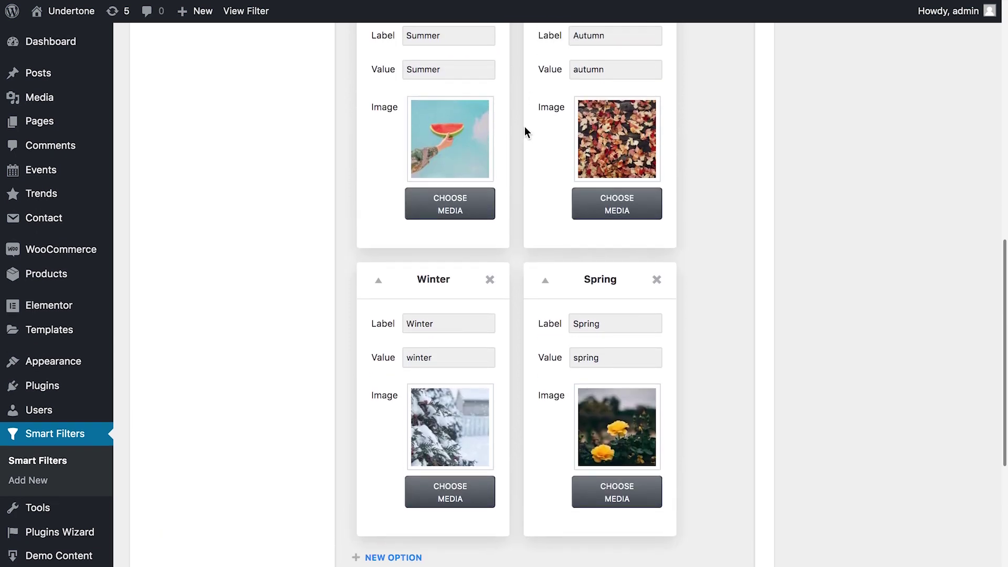
scroll(524, 127, up, 1)
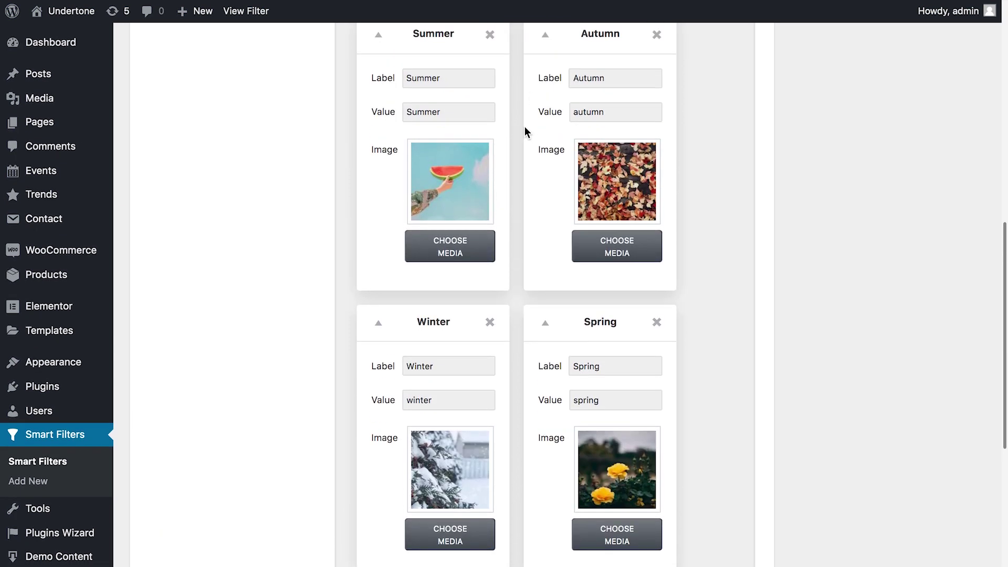
scroll(525, 127, up, 1)
scroll(524, 127, down, 1)
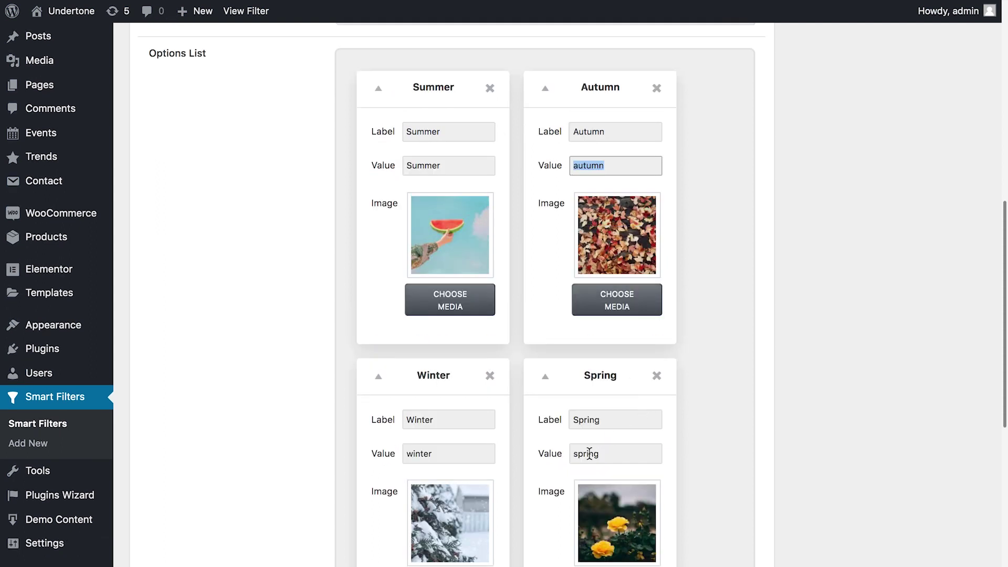
scroll(518, 418, down, 5)
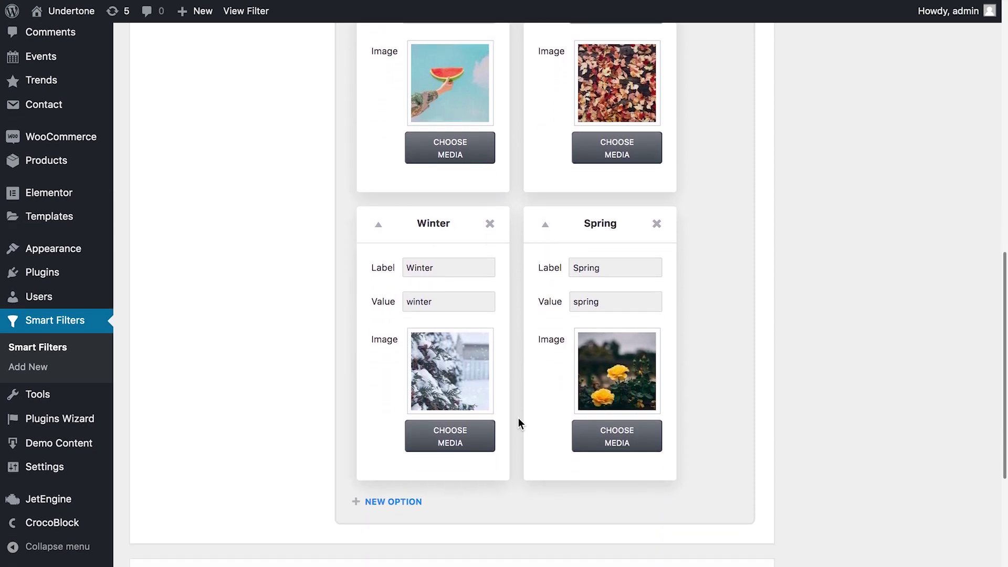
scroll(518, 418, up, 3)
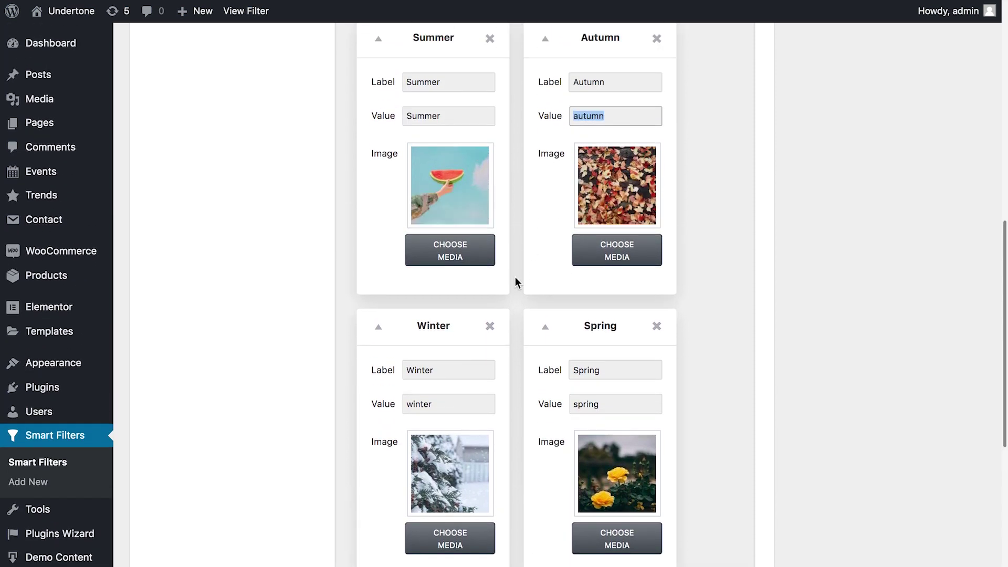
scroll(522, 273, up, 4)
scroll(515, 281, up, 1)
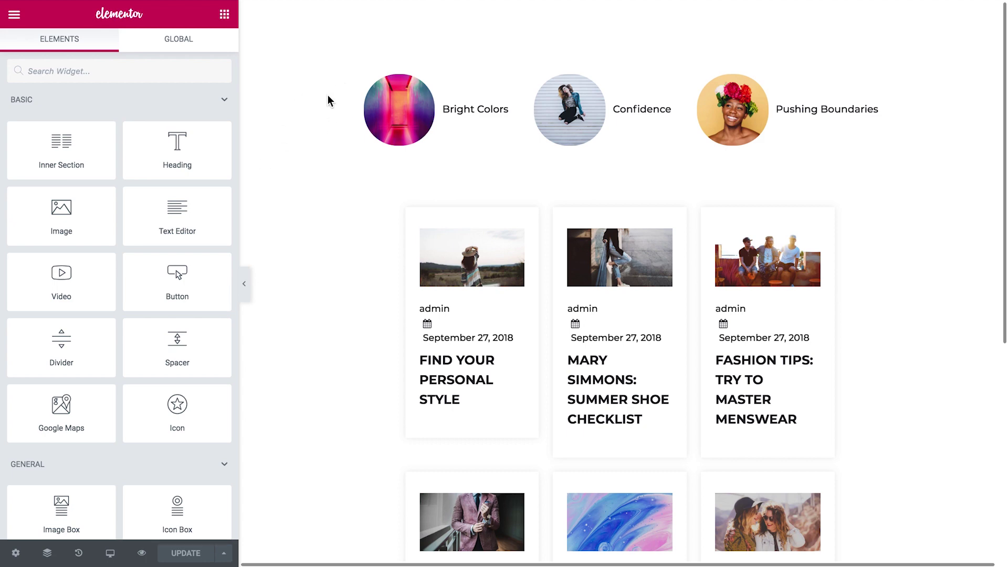
In the Elementor page editor, switch the Visual Filter widget above the blog posts to Manual filter.
click(299, 108)
click(24, 140)
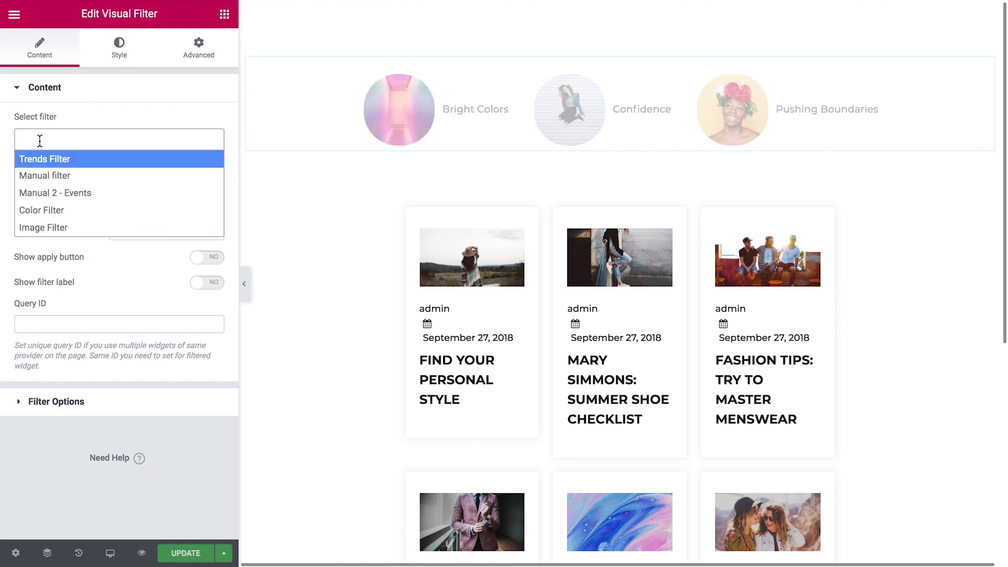
click(52, 175)
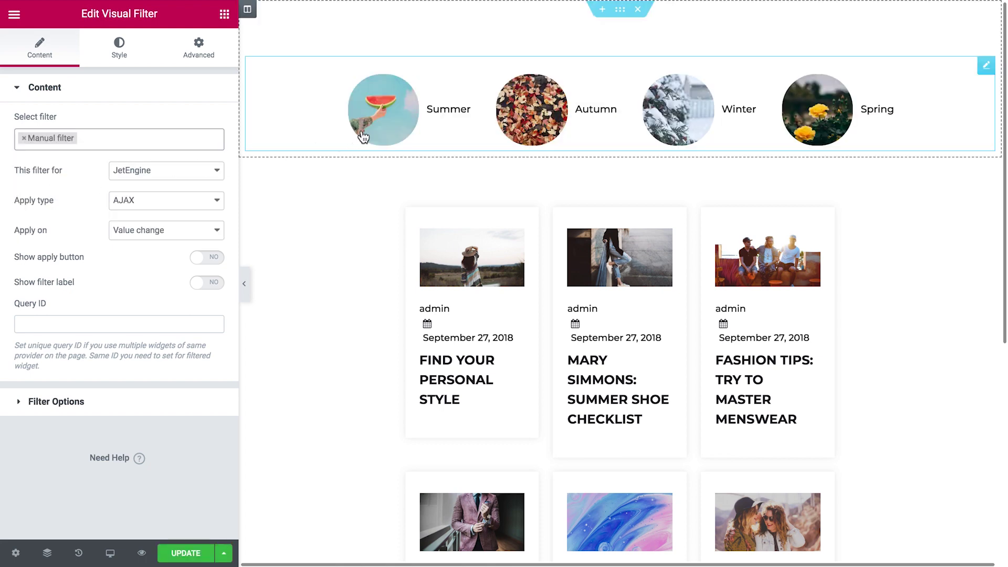
Preview the page and test the Summer, Autumn, Winter and Spring filters on the blog posts.
click(142, 551)
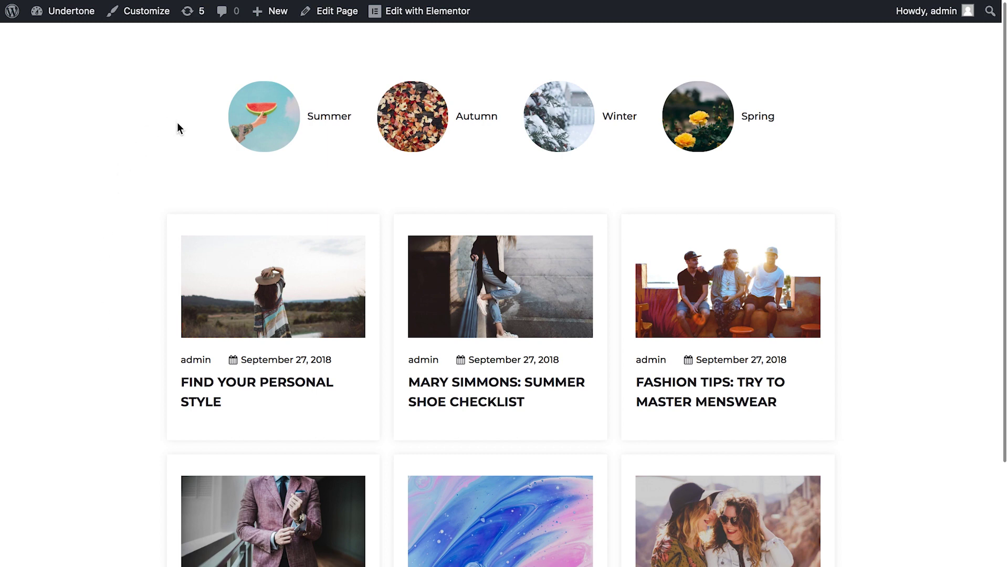
click(273, 126)
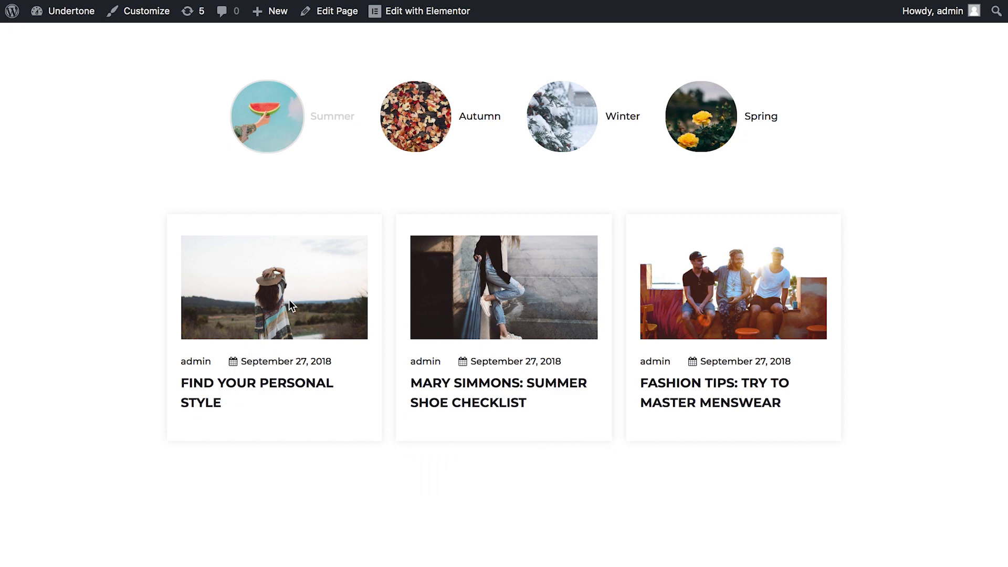
click(436, 152)
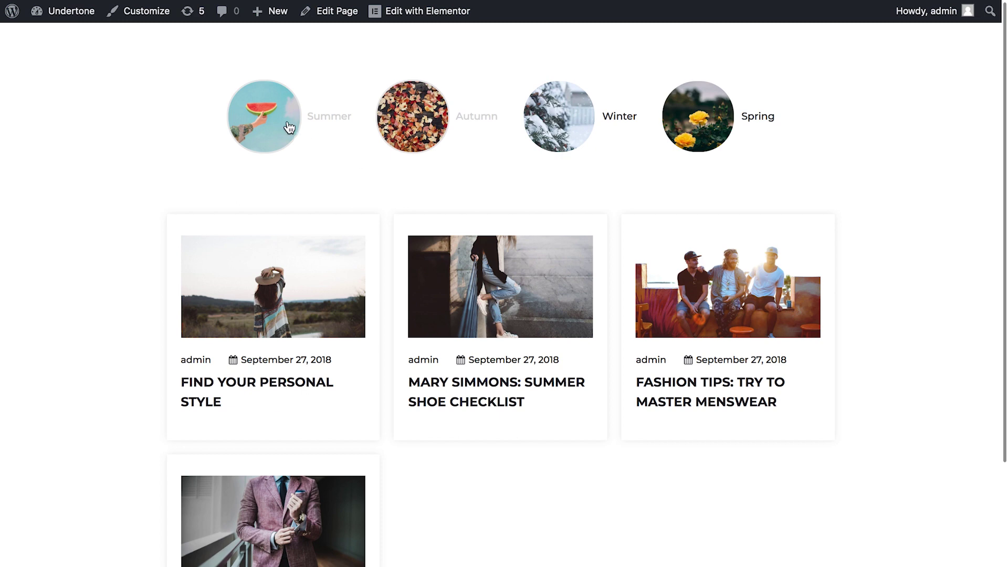
click(572, 120)
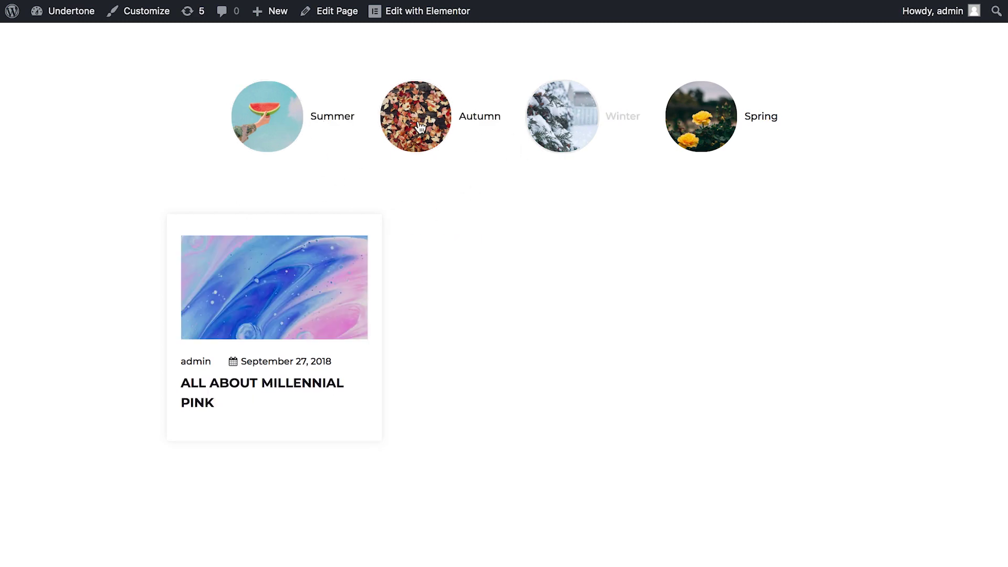
click(707, 136)
click(563, 136)
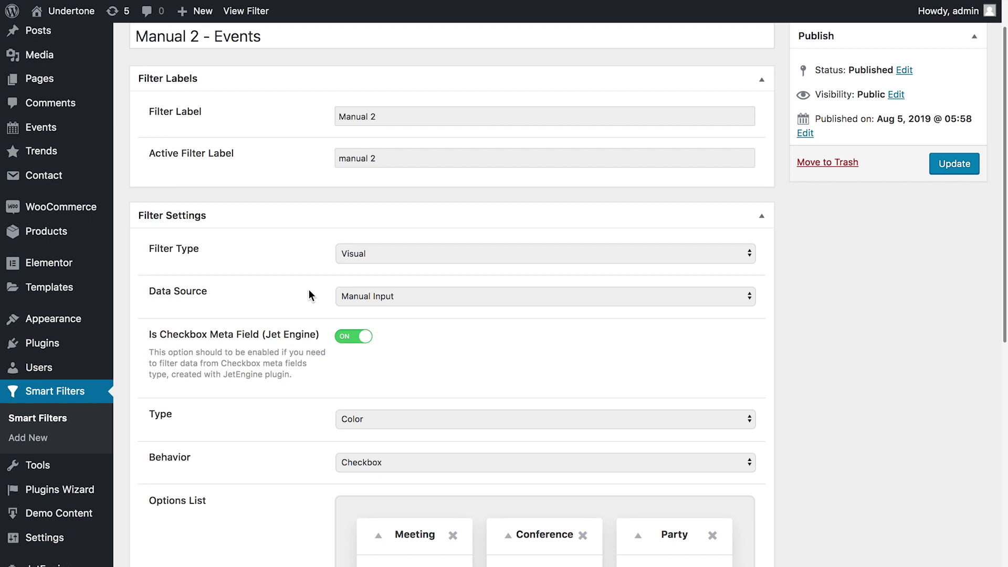
Examine the Manual 2 - Events filter's data source, checkbox meta field option, type, behavior and options list.
scroll(231, 310, down, 2)
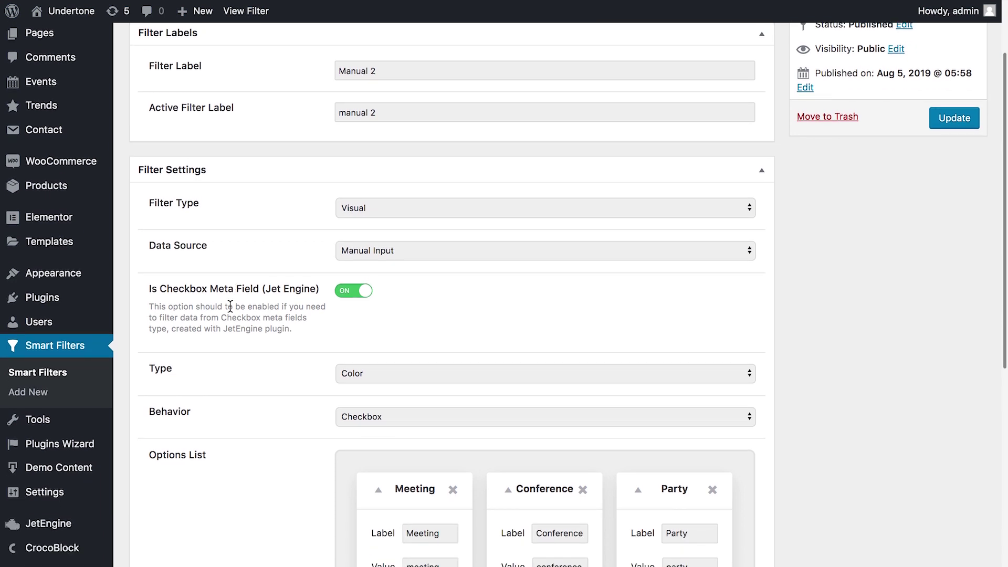
scroll(230, 306, down, 2)
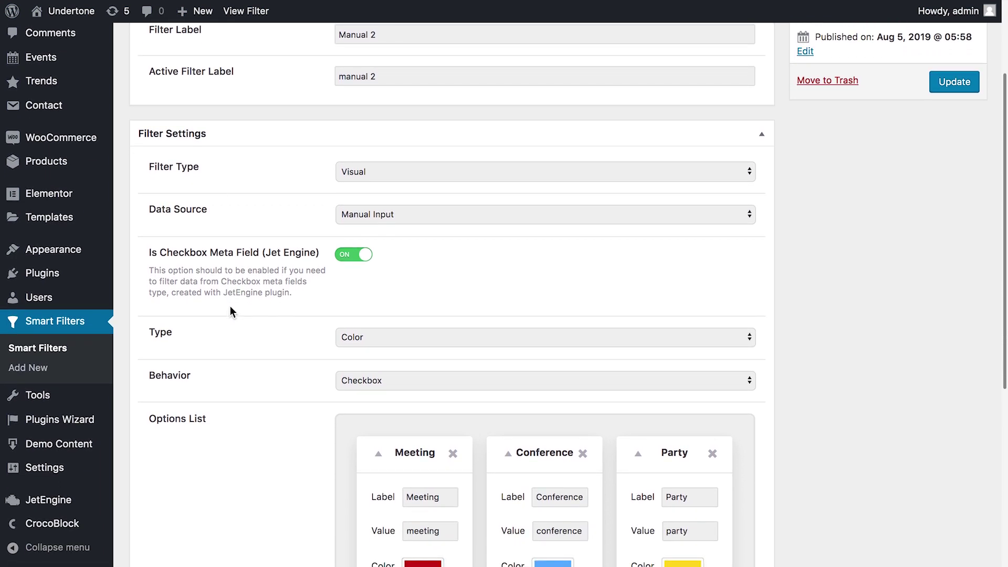
scroll(229, 307, up, 1)
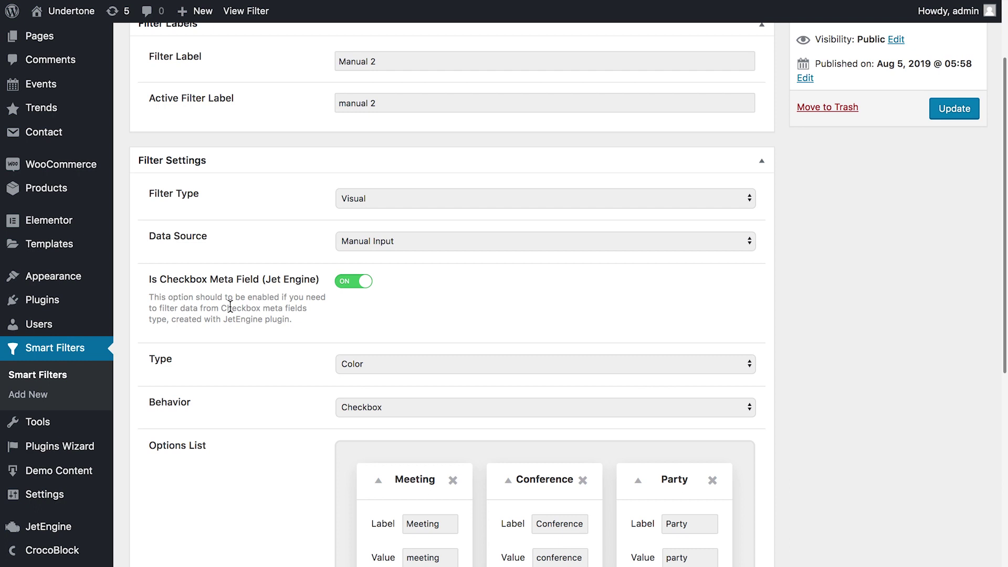
scroll(229, 307, down, 2)
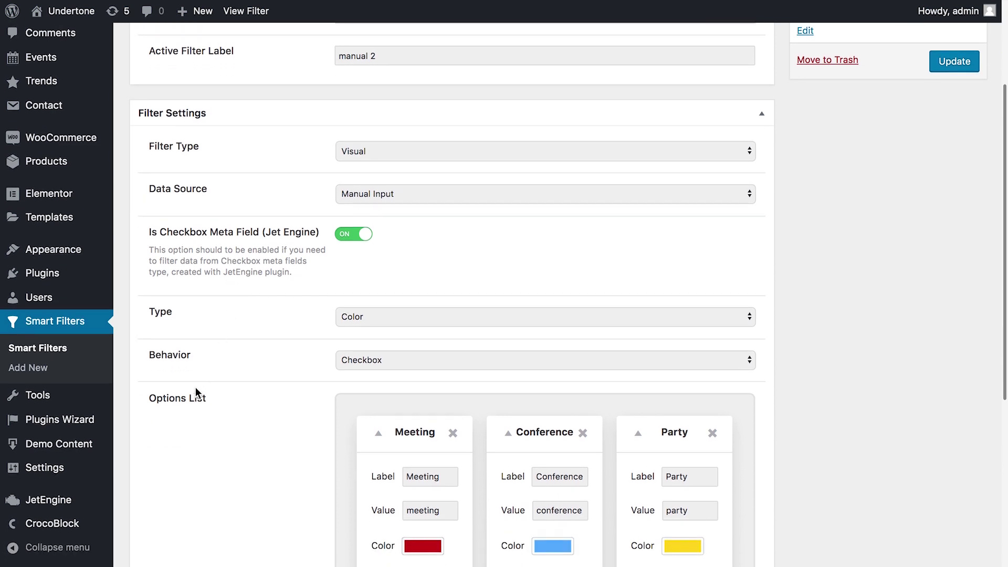
Open the Events custom post type in JetEngine for editing and look through its Date and Time meta fields.
mouse_move(69, 505)
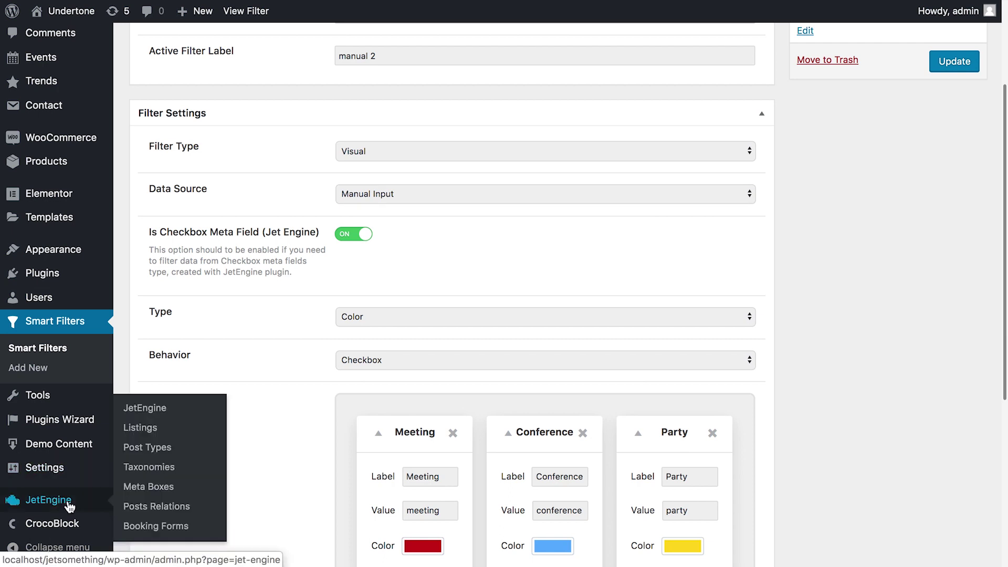
click(150, 451)
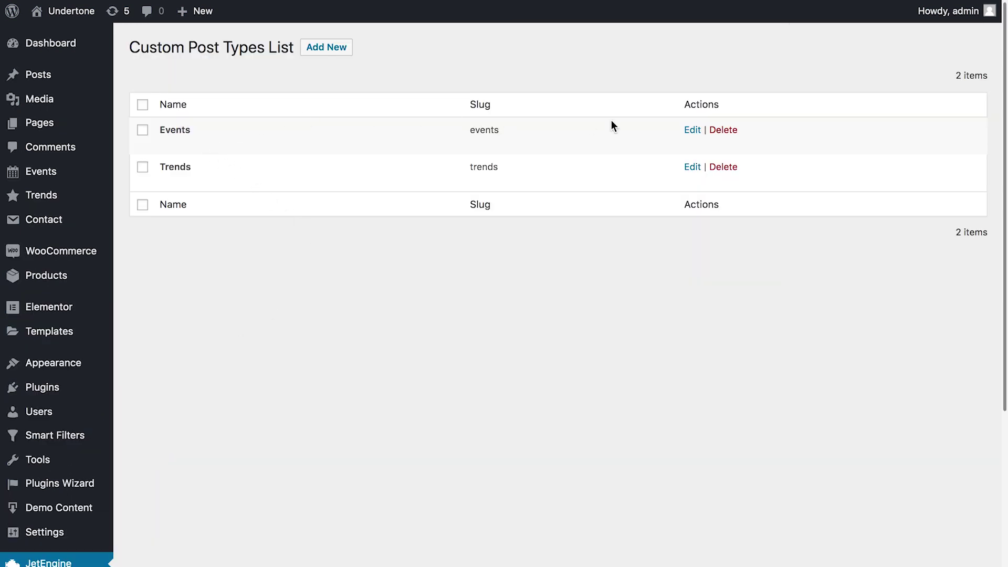
click(692, 131)
scroll(619, 242, down, 10)
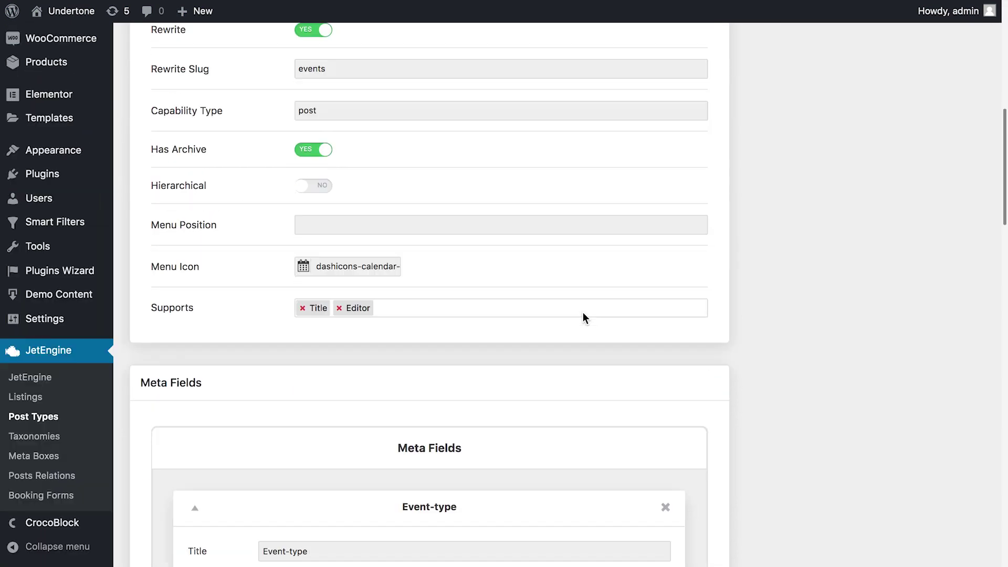
scroll(583, 313, down, 15)
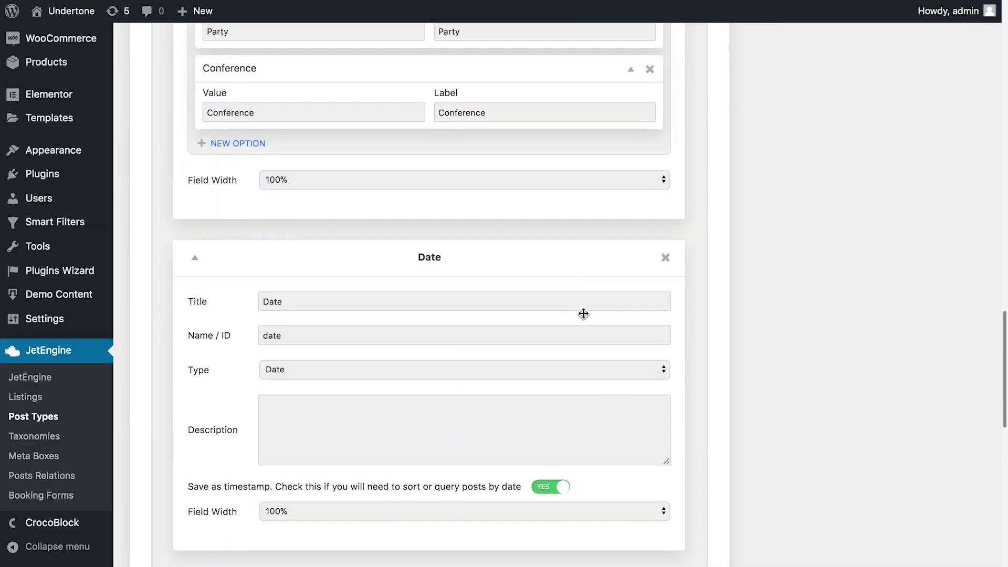
scroll(583, 313, down, 6)
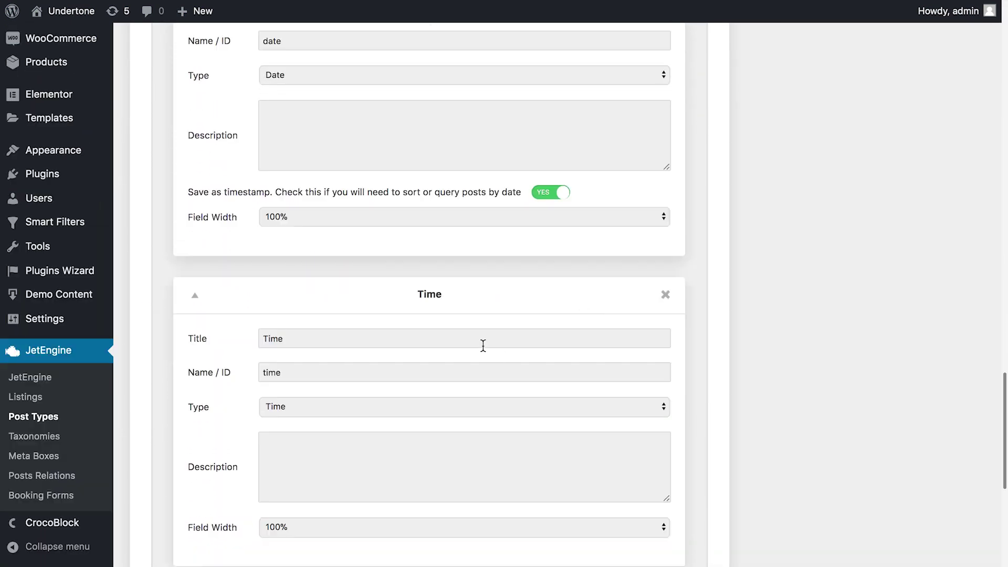
scroll(483, 345, down, 1)
scroll(483, 345, down, 2)
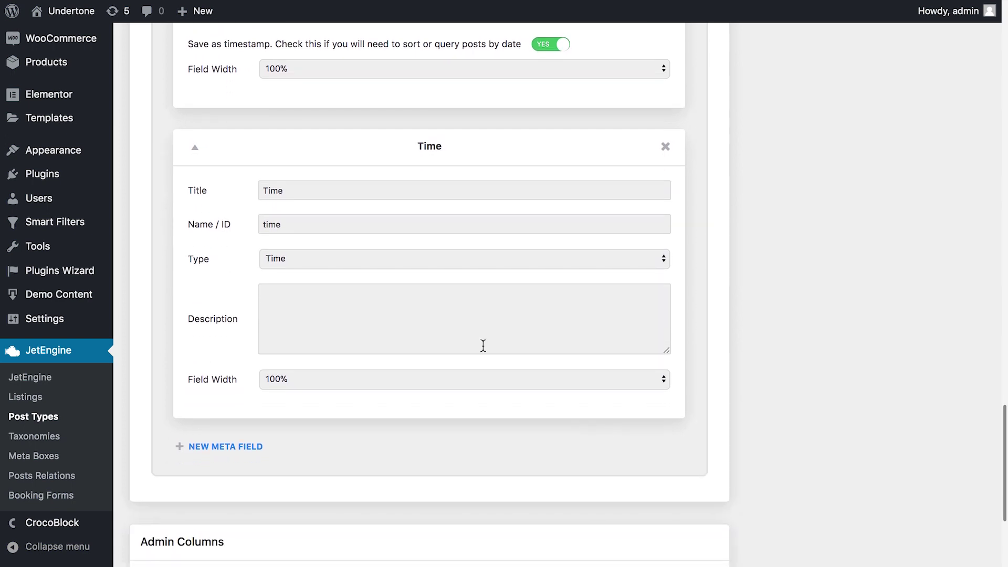
scroll(483, 344, up, 1)
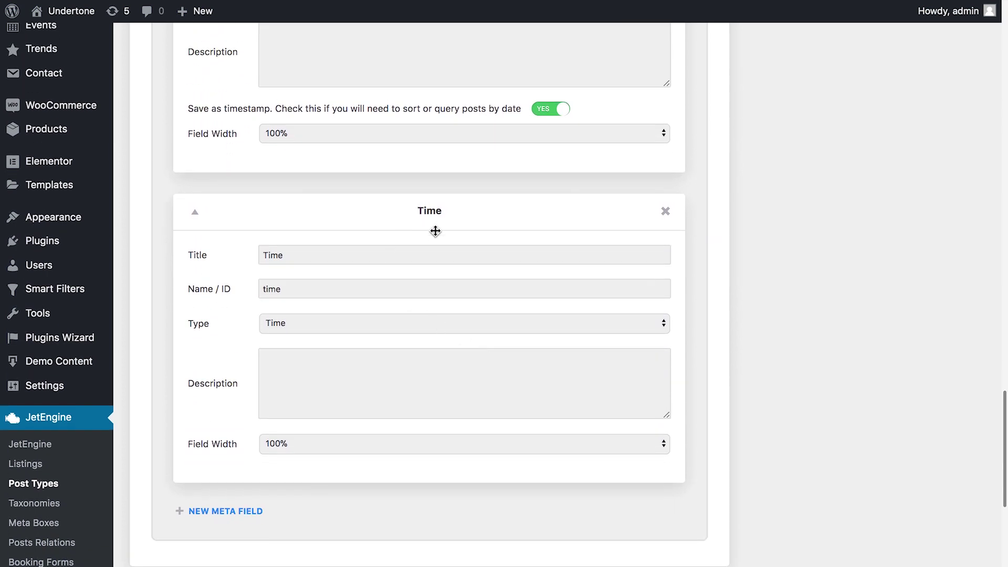
scroll(403, 228, up, 3)
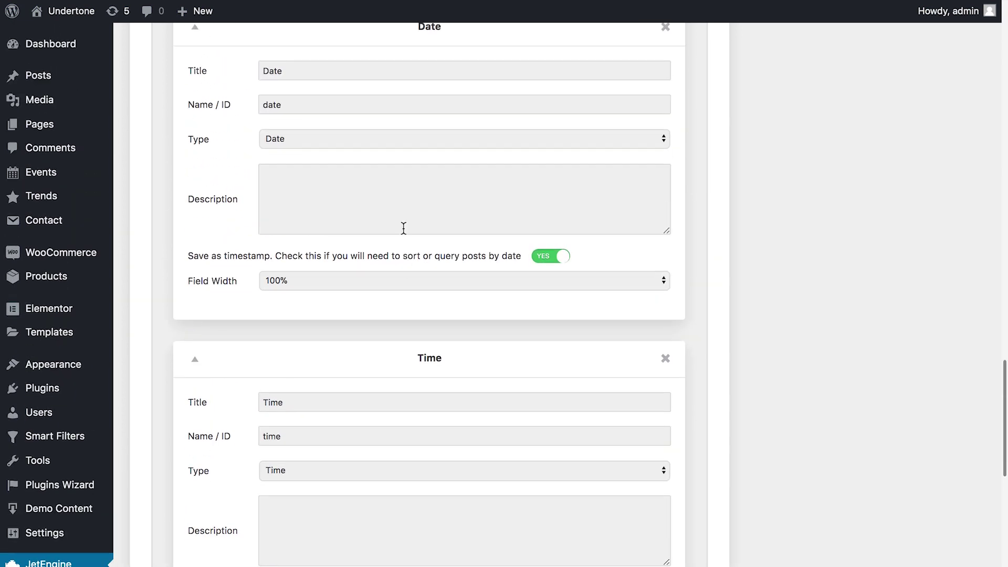
scroll(403, 228, down, 1)
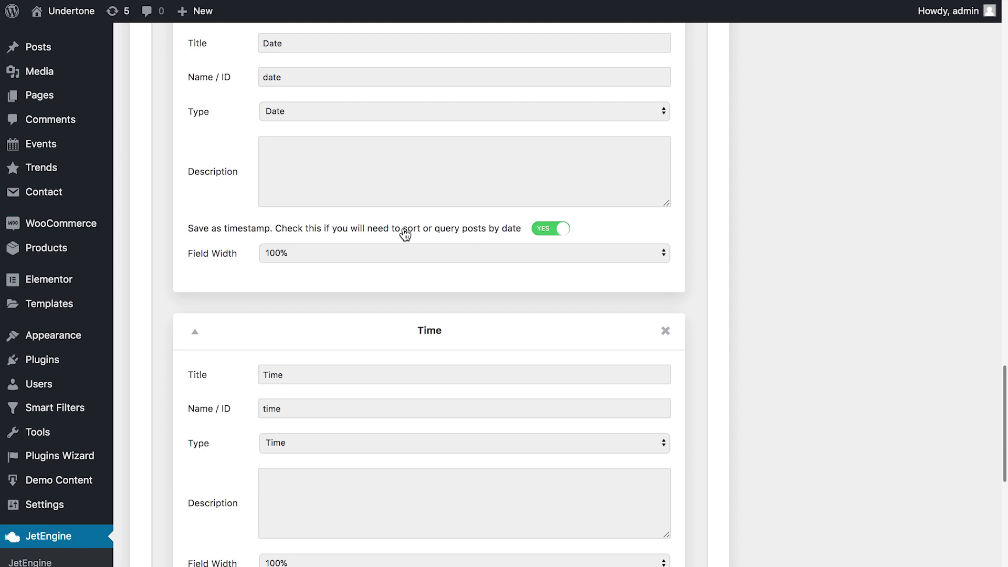
click(360, 204)
scroll(360, 204, up, 2)
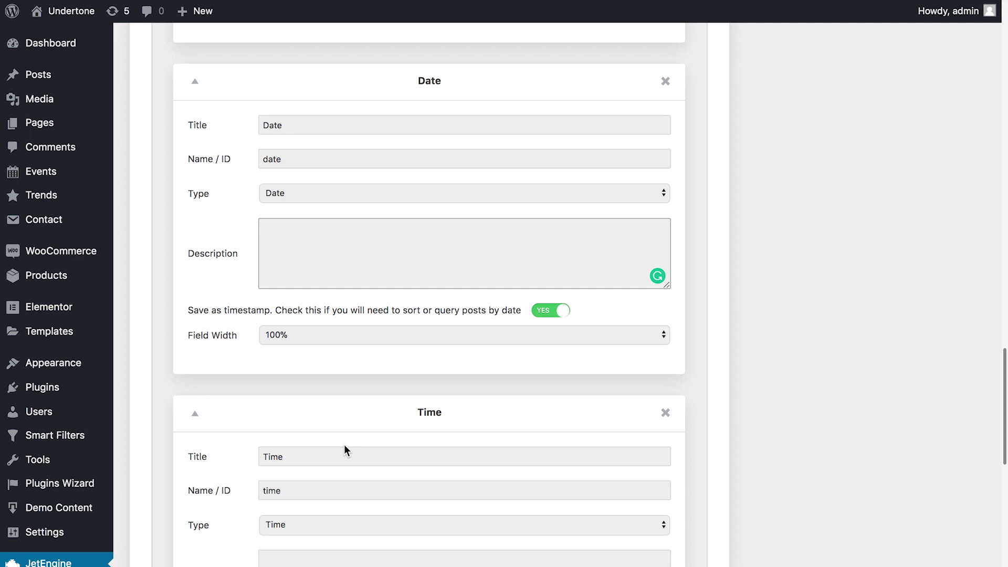
Examine the Event-type meta field of the Events post type, including its name, field type and options list.
scroll(345, 444, up, 12)
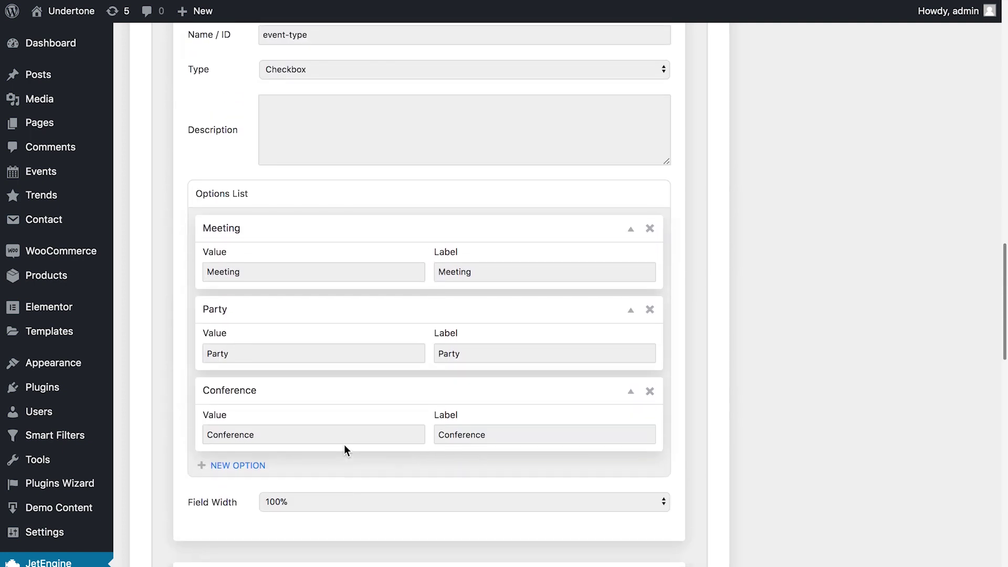
scroll(344, 444, up, 4)
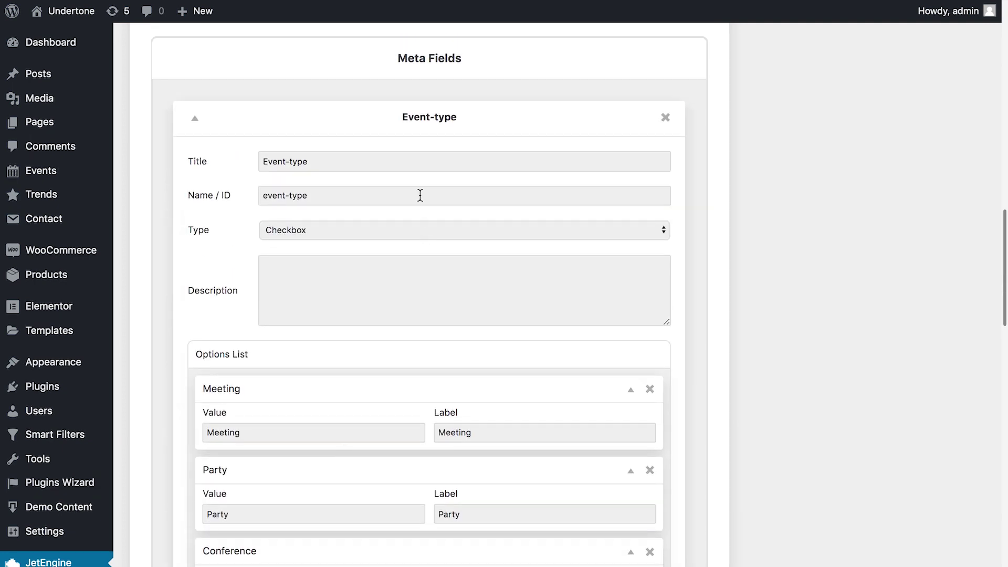
scroll(362, 160, down, 1)
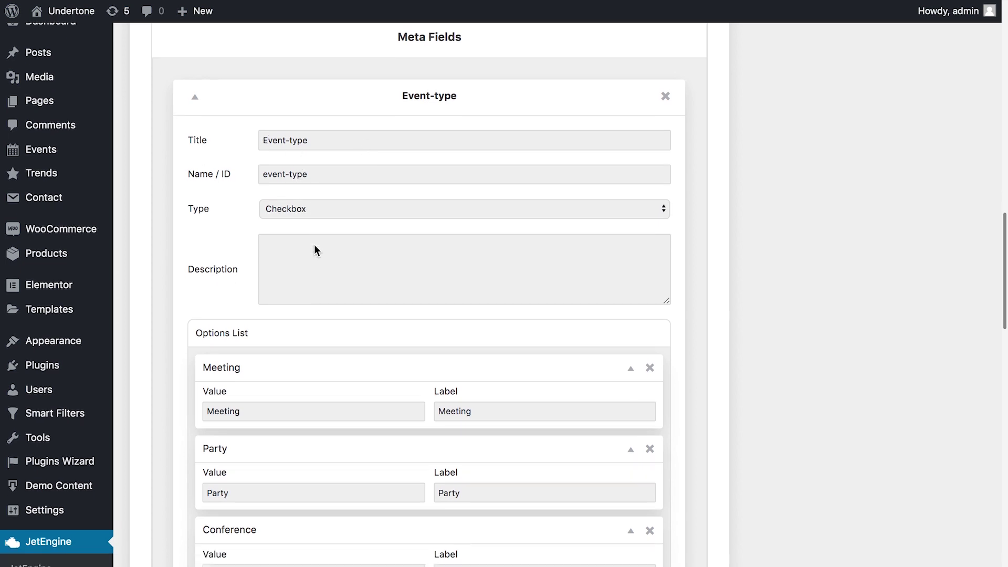
scroll(314, 244, down, 1)
click(303, 193)
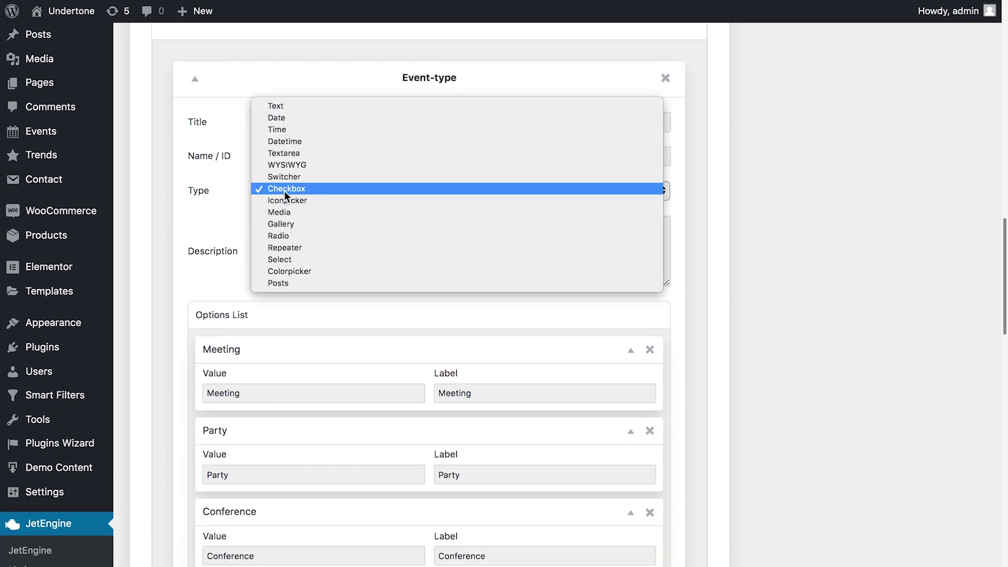
click(283, 190)
scroll(247, 224, down, 4)
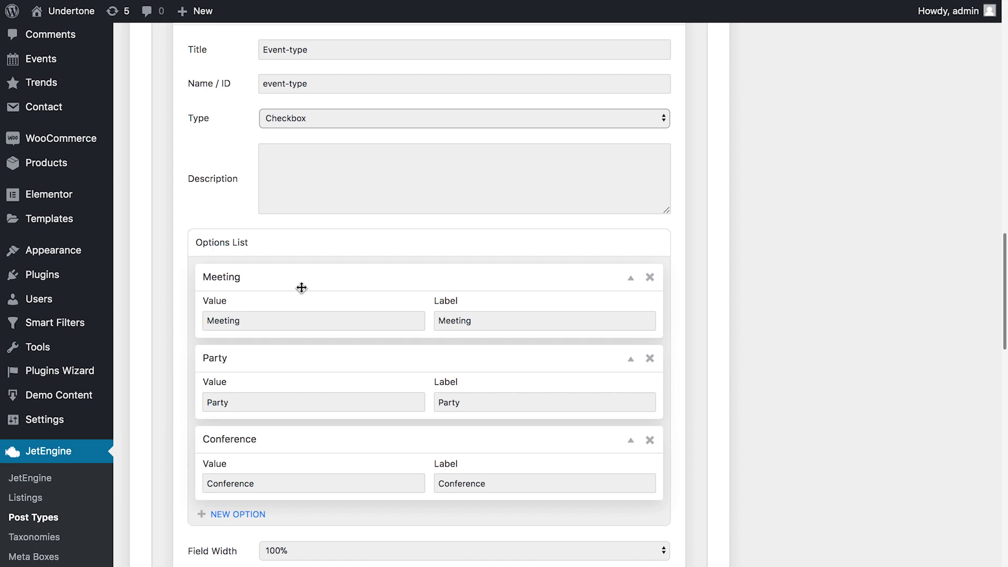
scroll(294, 281, down, 1)
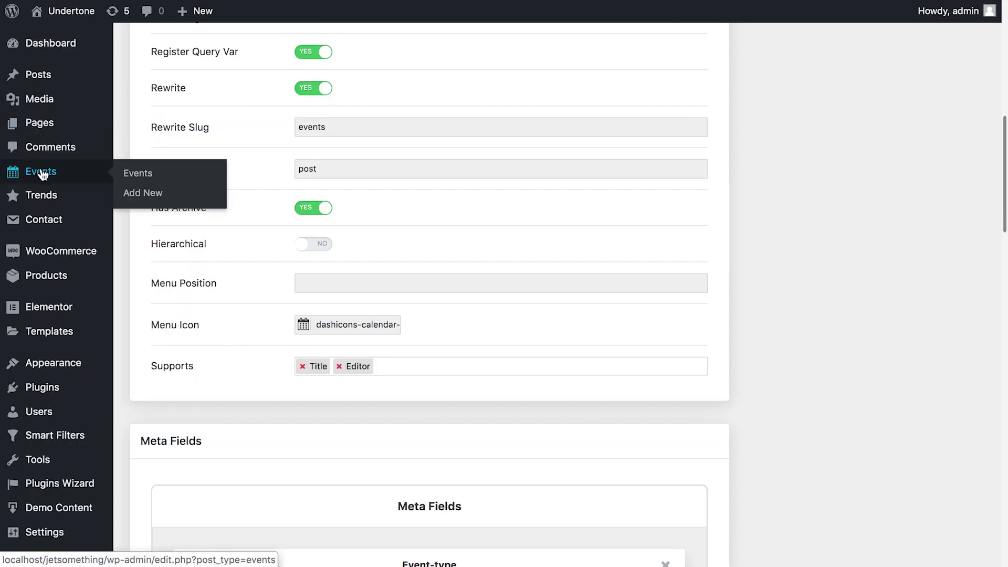
Open the Sales Training Workshop event for editing and check its Event-type checkboxes.
click(127, 176)
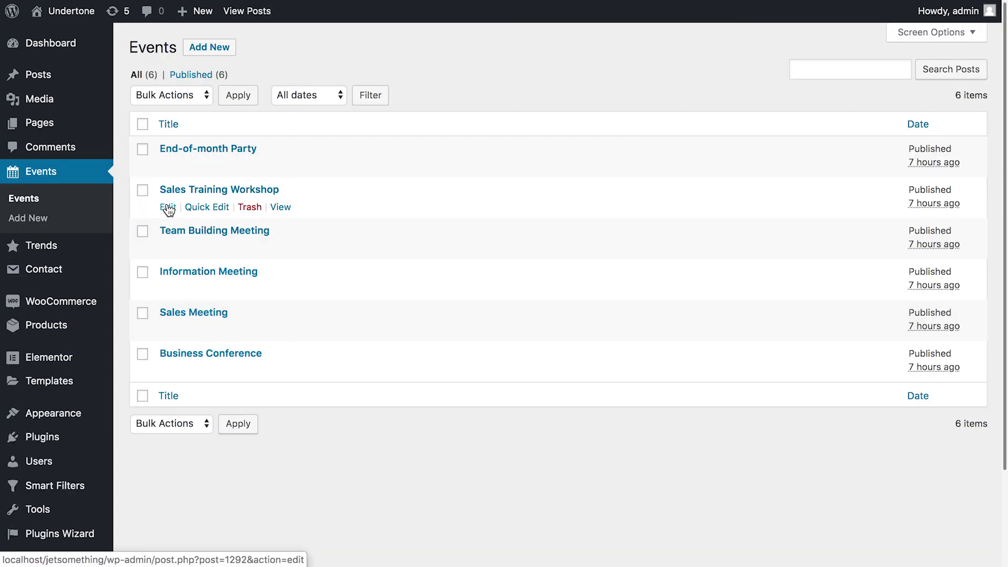
click(167, 208)
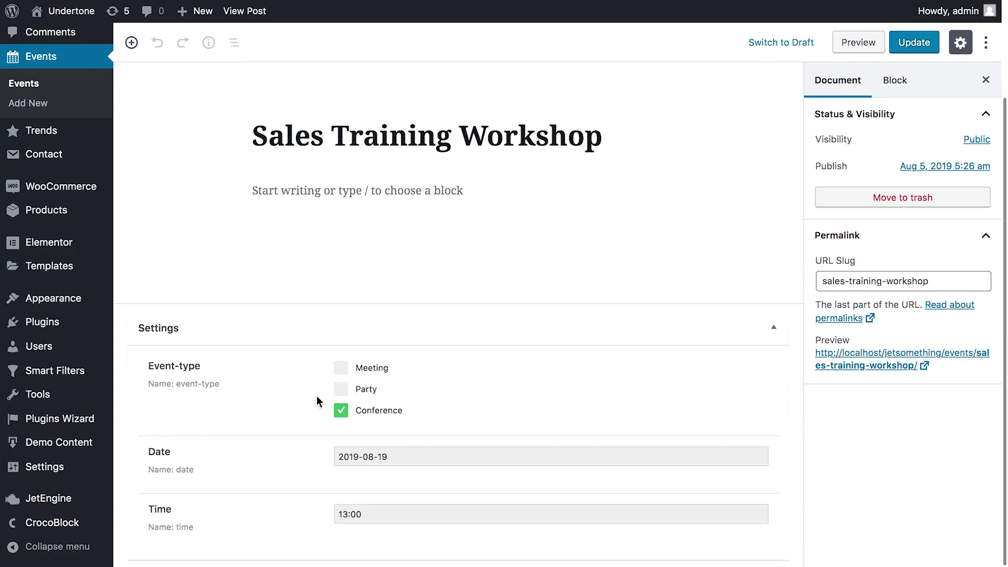
click(343, 394)
click(343, 394)
Open the JetEngine listing item Listing for Events in the Elementor editor.
mouse_move(65, 499)
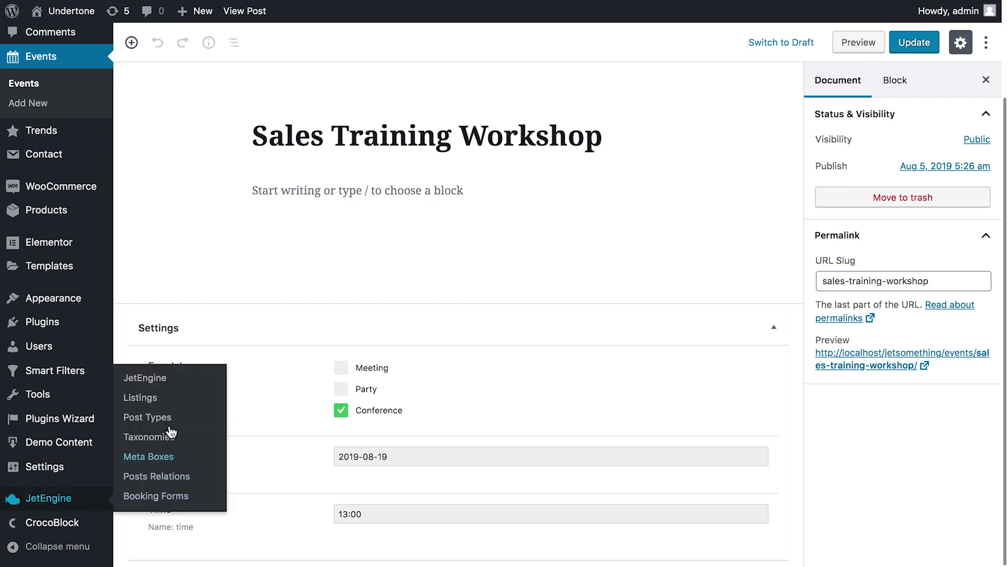
click(147, 398)
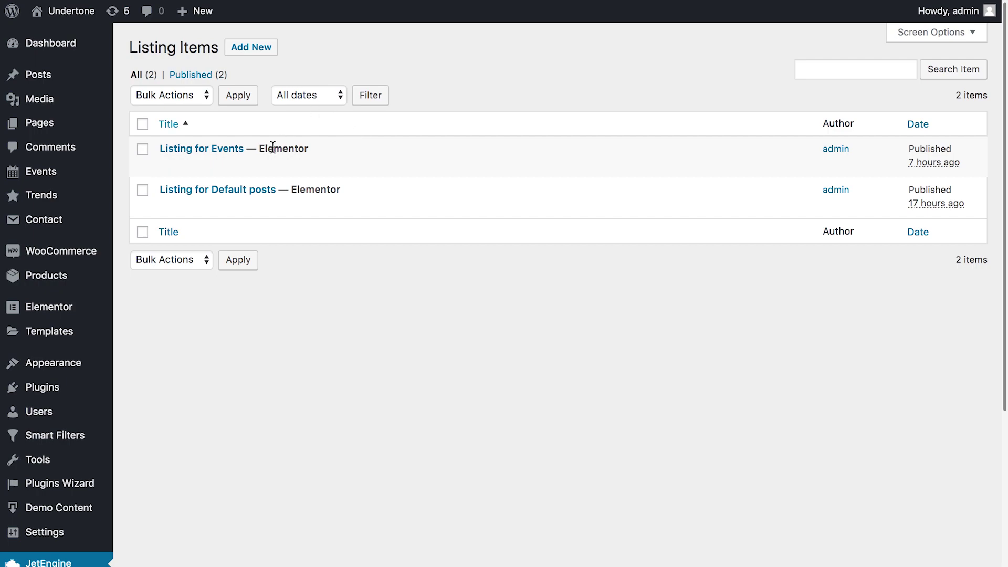
mouse_move(315, 172)
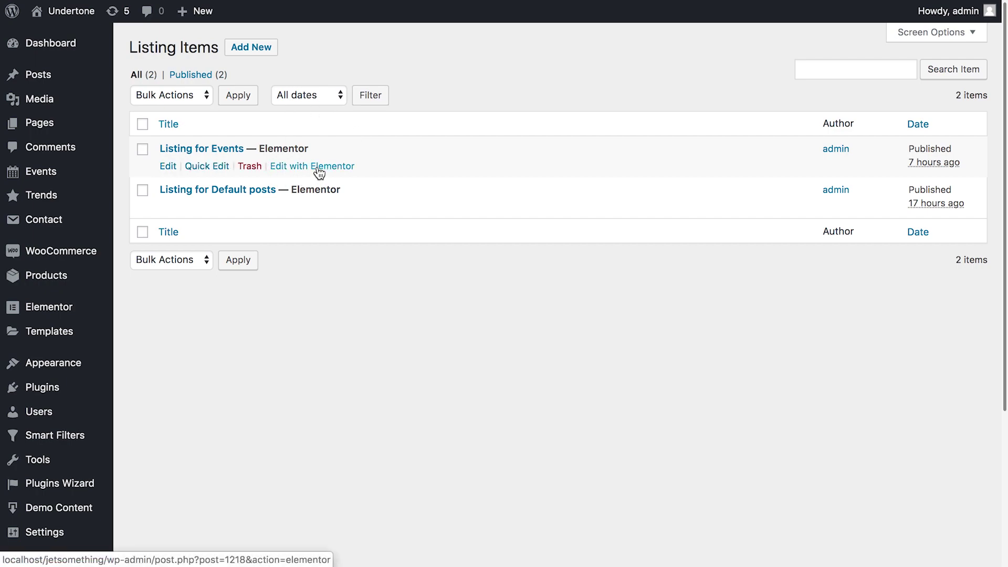
click(319, 166)
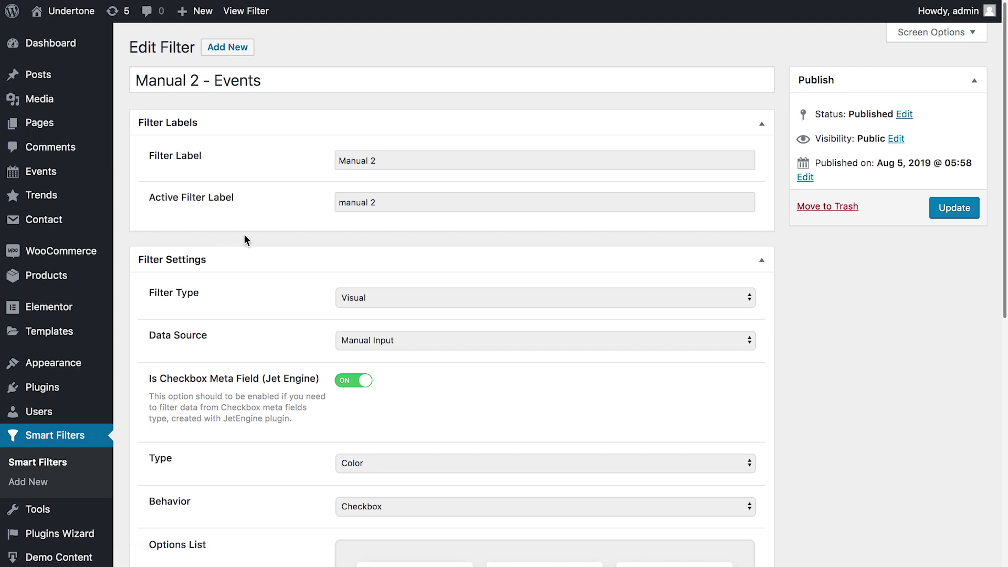
Review the data source and type choices of the Manual 2 - Events filter, reselecting Manual Input and Color.
scroll(244, 235, down, 5)
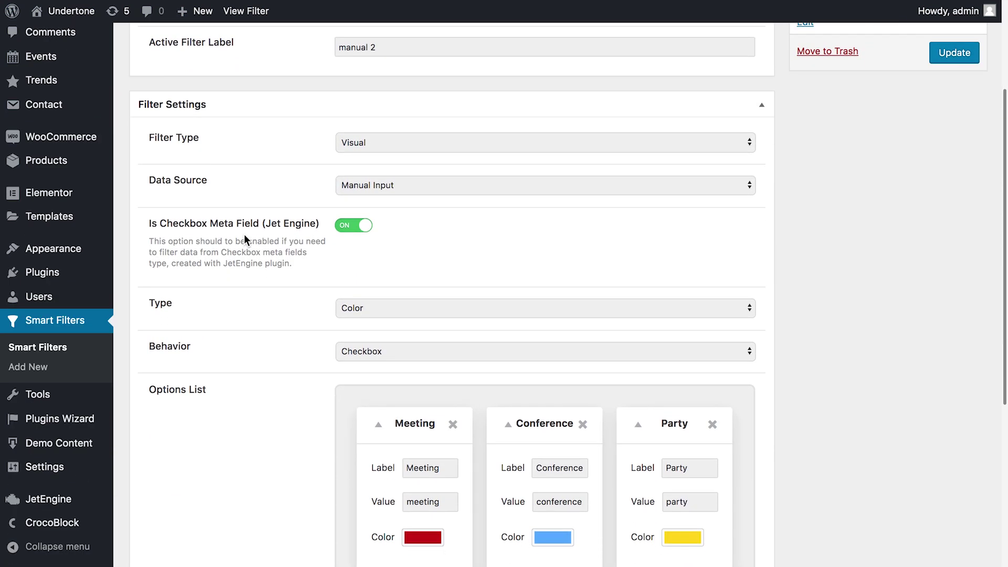
click(382, 190)
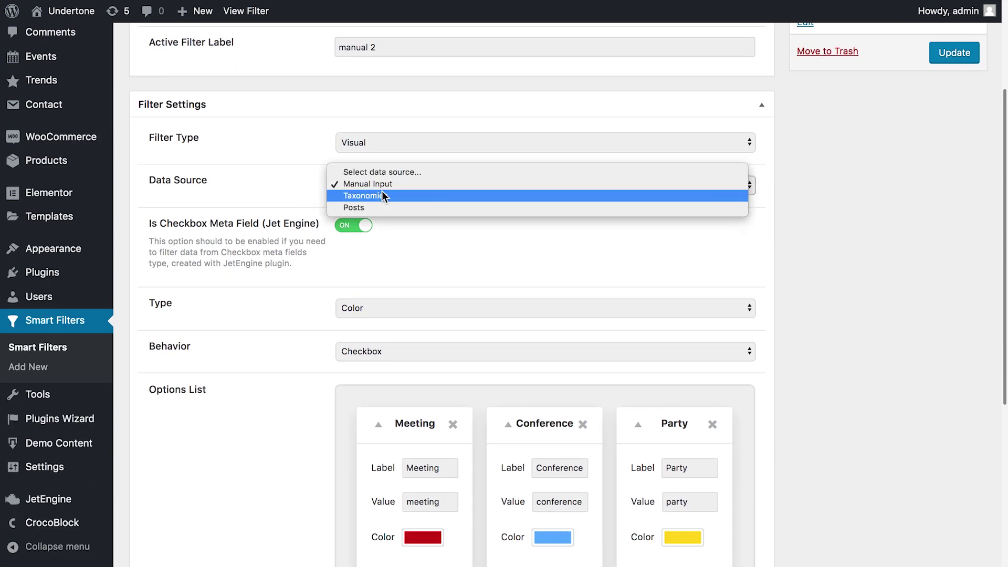
click(382, 181)
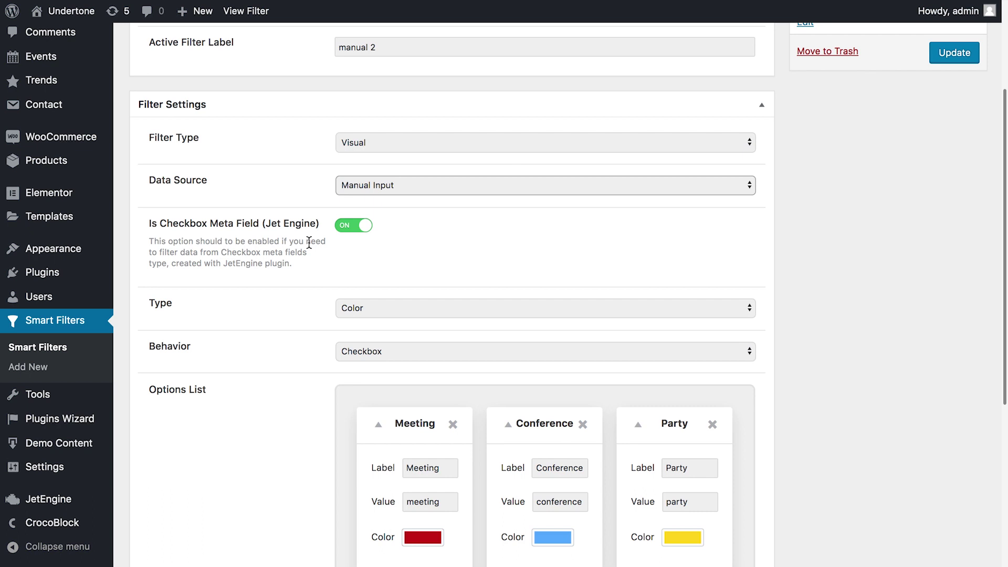
scroll(312, 415, down, 3)
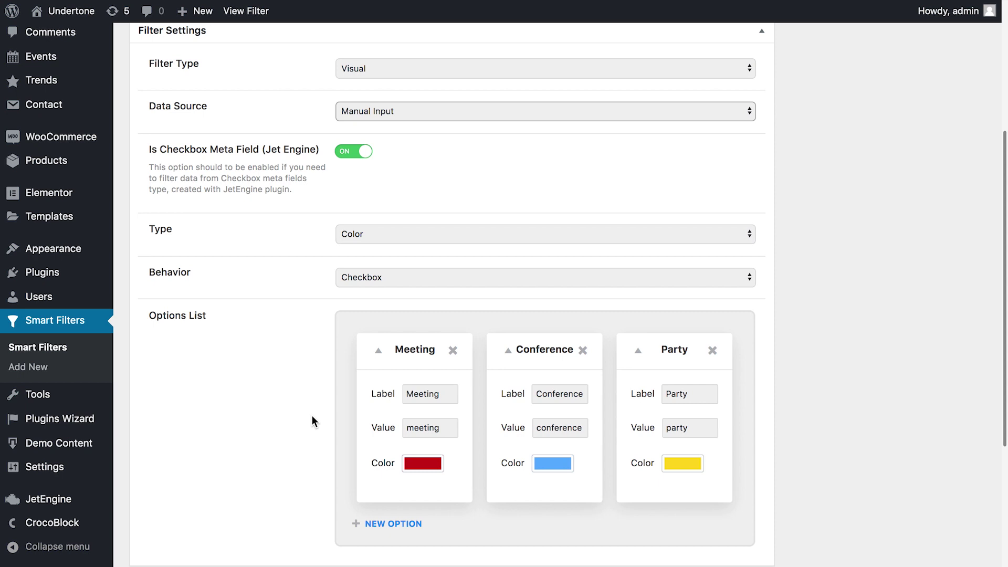
scroll(312, 416, down, 2)
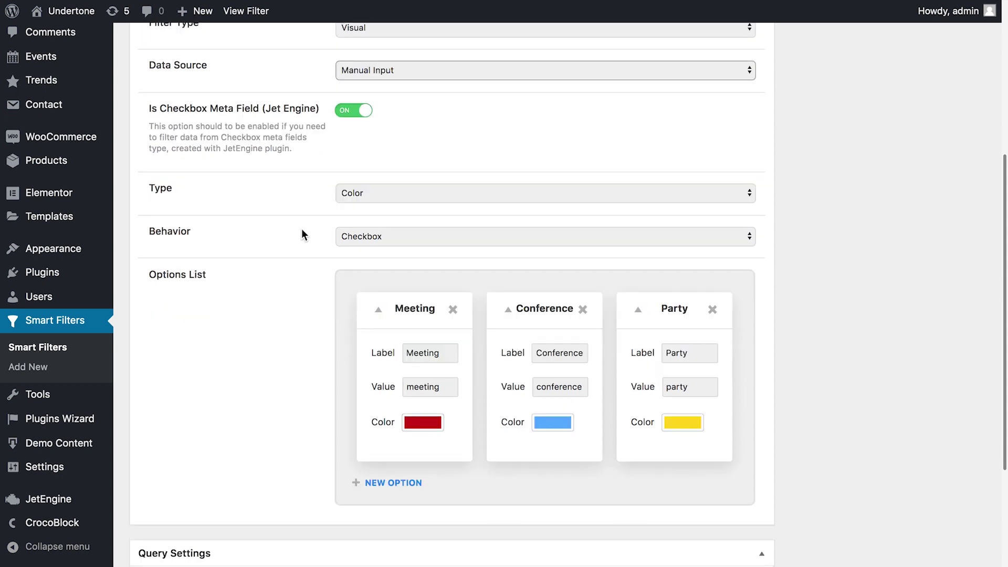
click(394, 193)
click(371, 191)
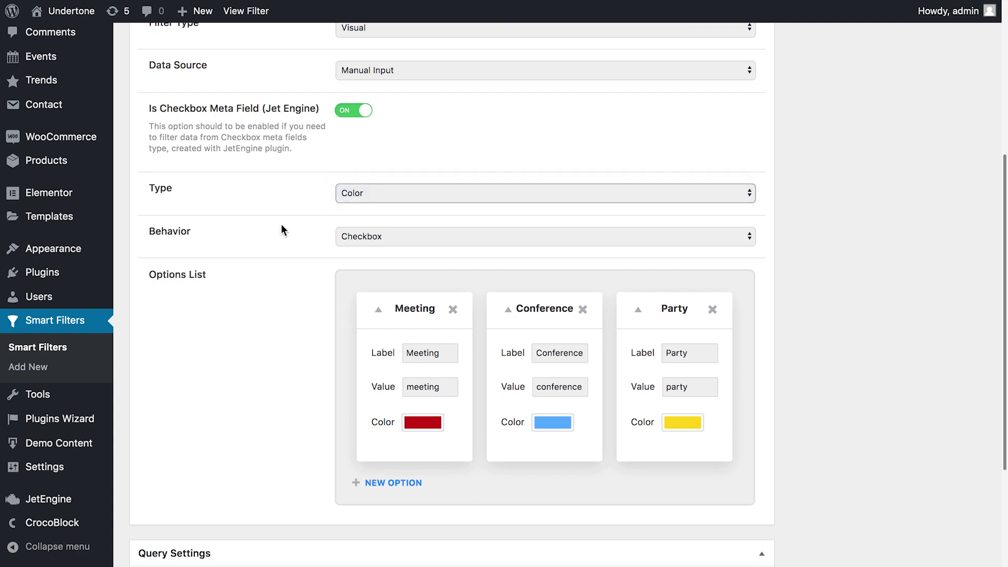
Look over the labels, values and colors of the Meeting, Conference and Party options in the events filter.
scroll(252, 376, down, 2)
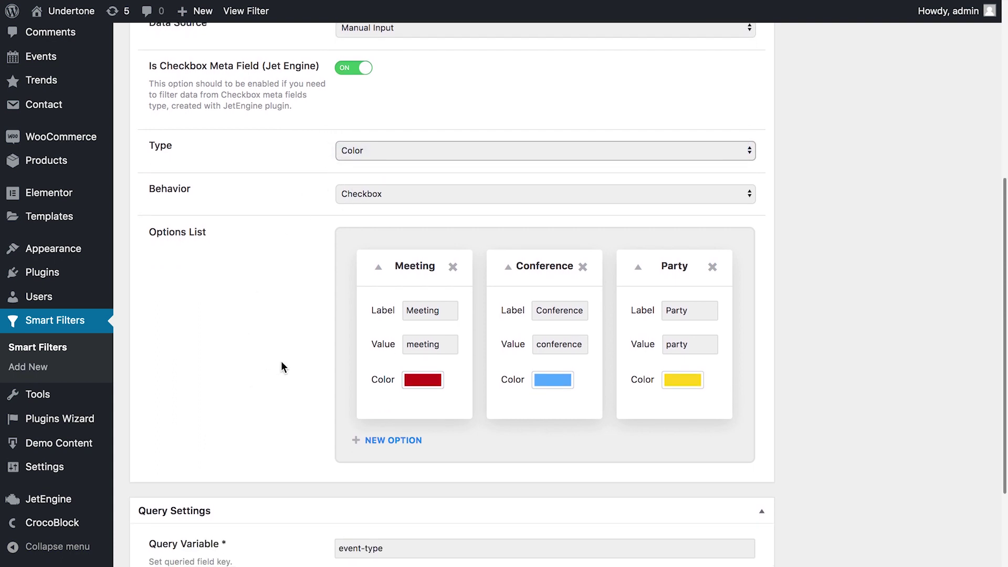
double_click(442, 314)
click(447, 316)
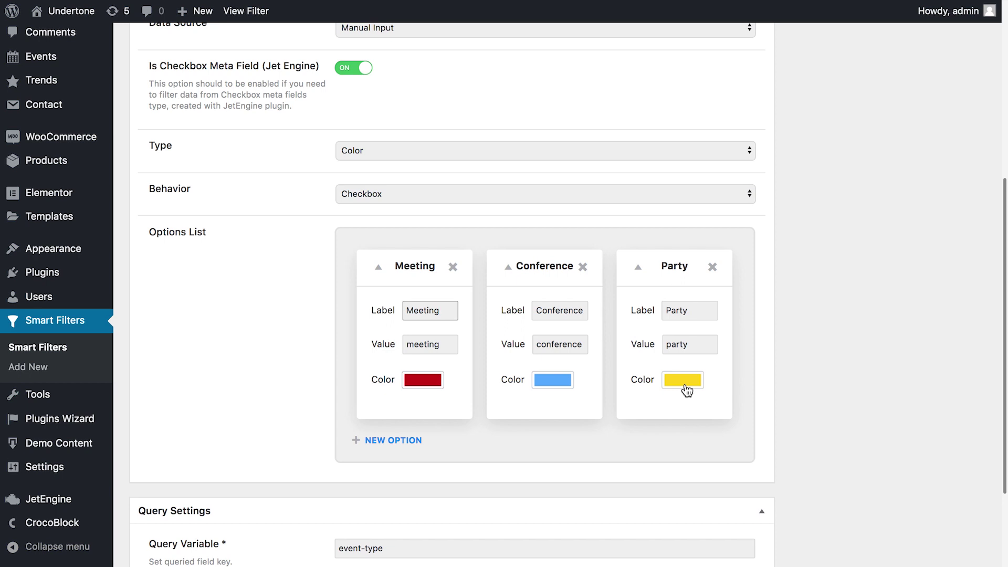
Compare the events filter's Query Variable with the name of the Event-type field in the Sales Training Workshop event.
scroll(310, 355, down, 3)
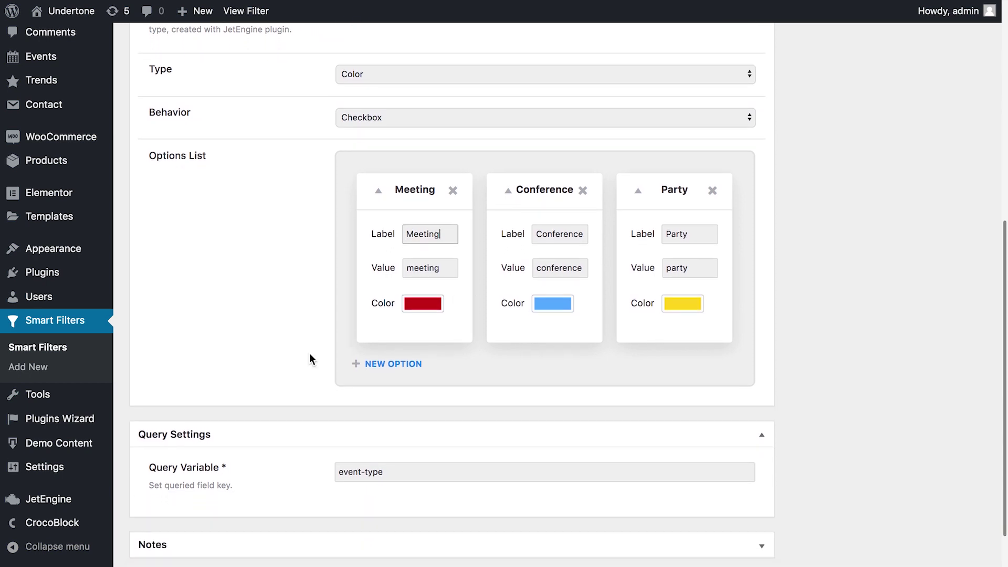
scroll(310, 354, down, 1)
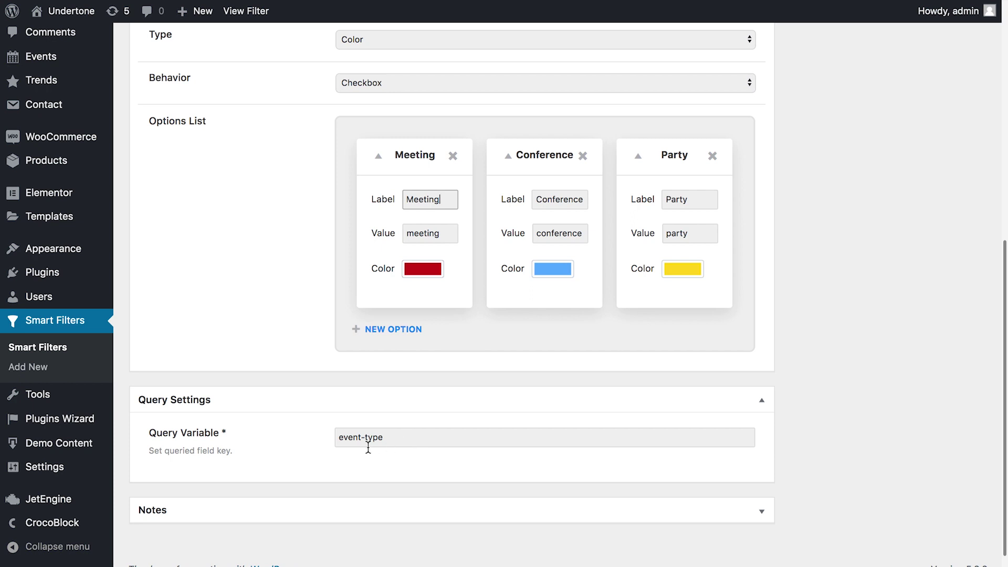
drag(389, 439, 340, 442)
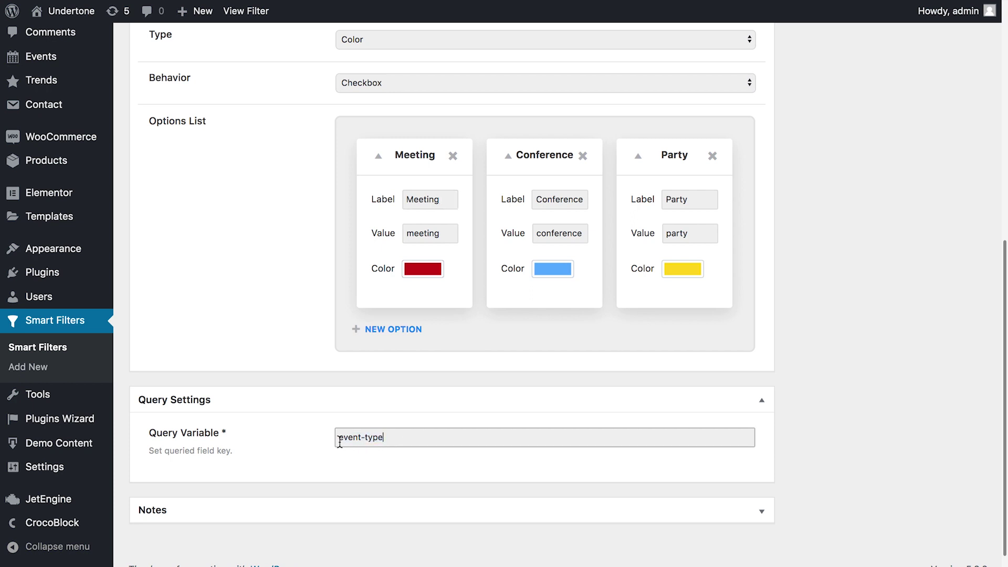
click(293, 436)
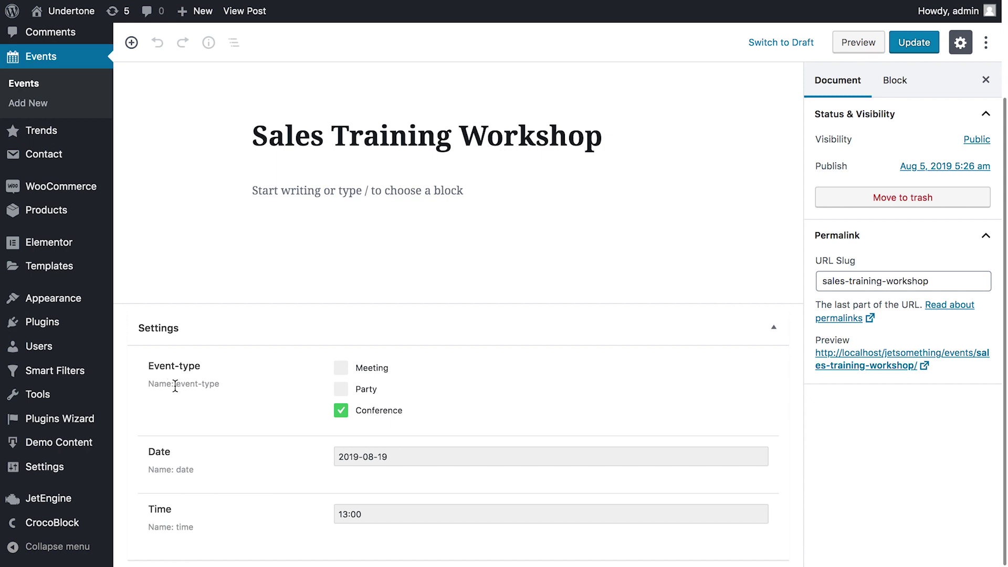
drag(177, 386, 219, 385)
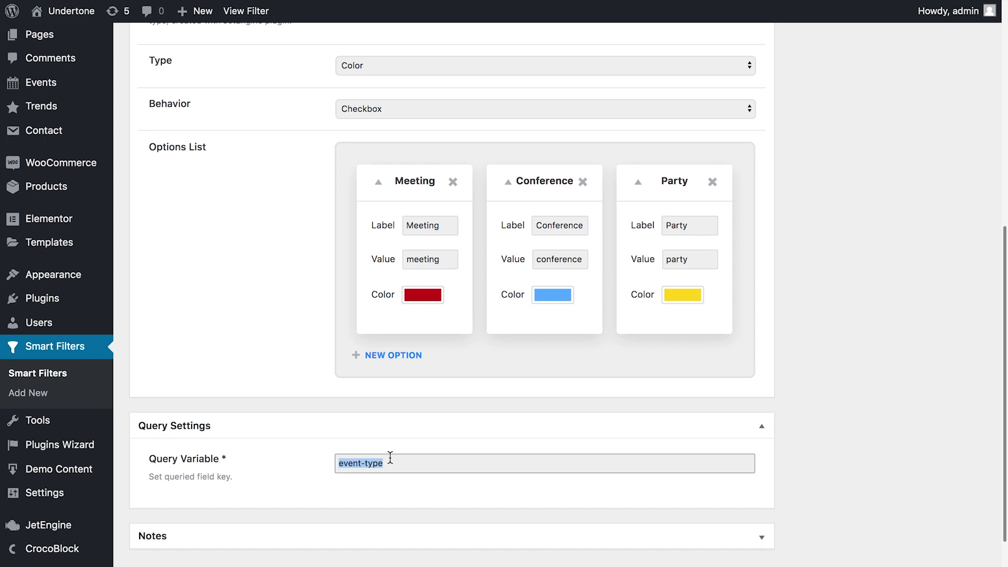
Review the calendar's listing source, reselecting Listing for Events, and check the Visual Filter widget's filter, provider and style settings.
click(390, 457)
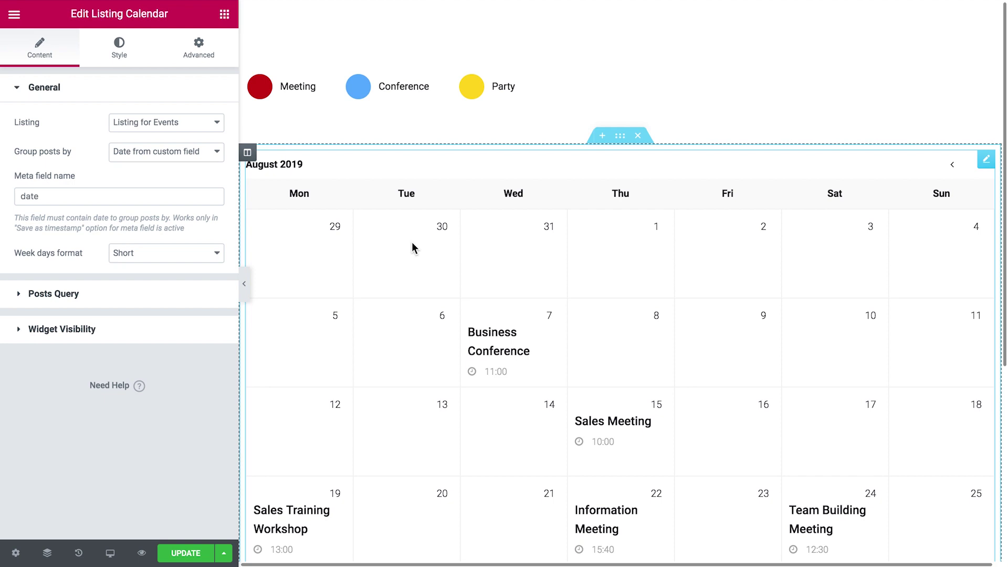
click(198, 124)
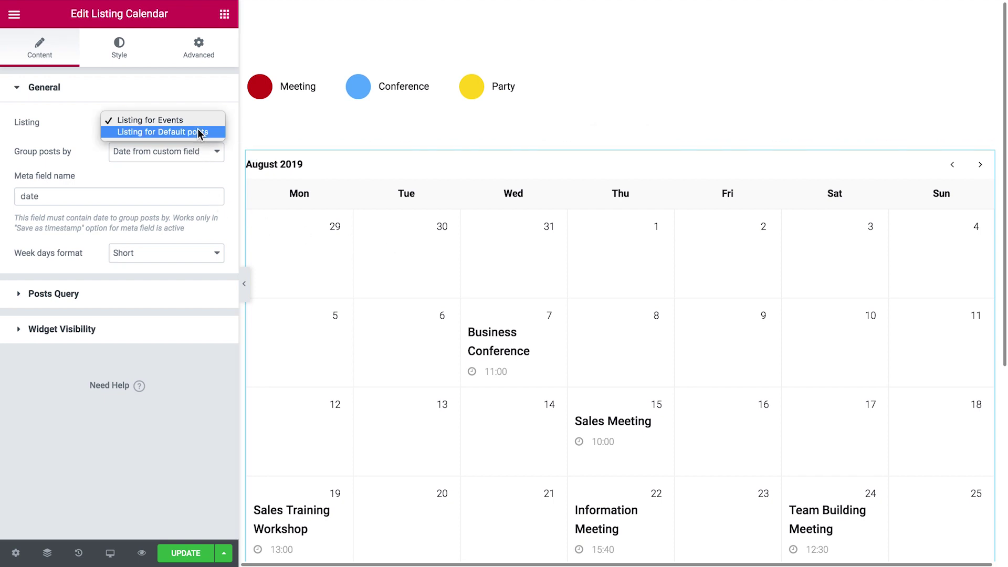
click(193, 121)
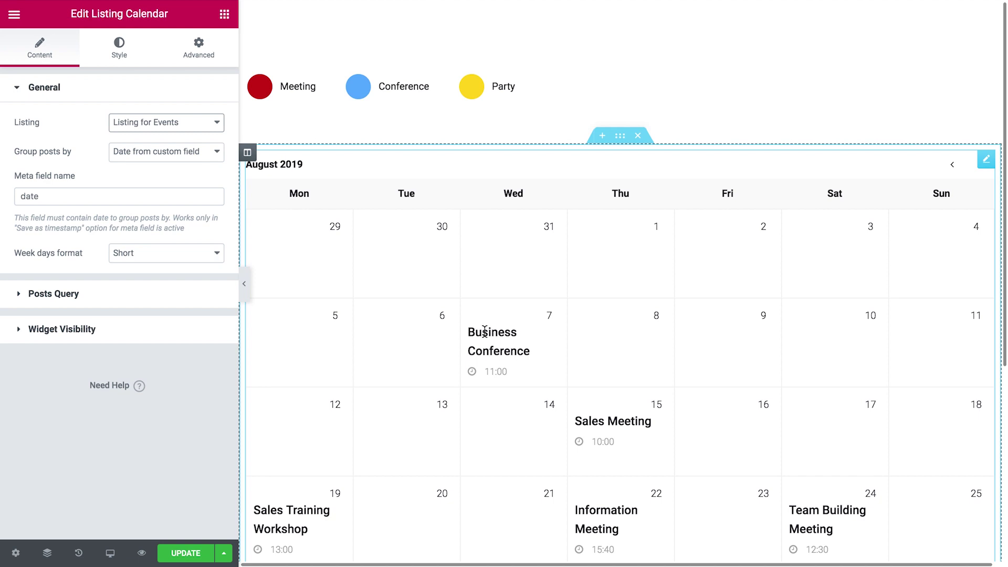
click(568, 89)
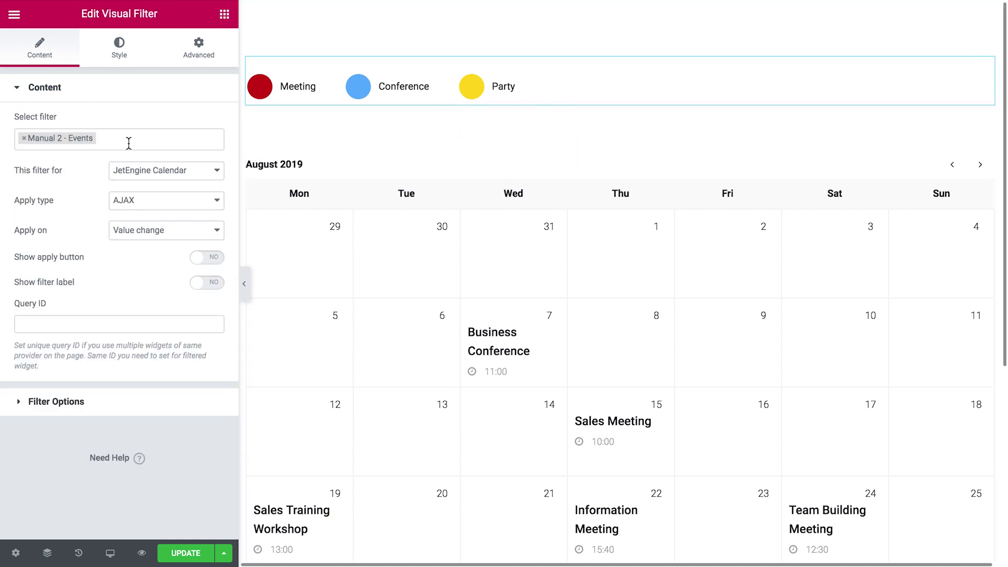
click(133, 180)
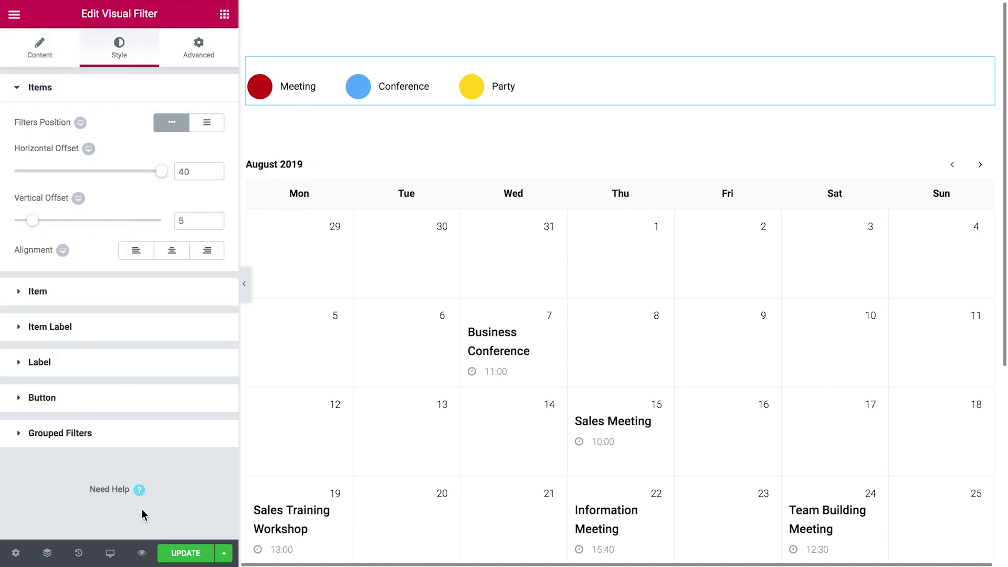
Preview the events page and look over the August 2019 calendar with its color filters.
click(141, 552)
scroll(112, 390, down, 2)
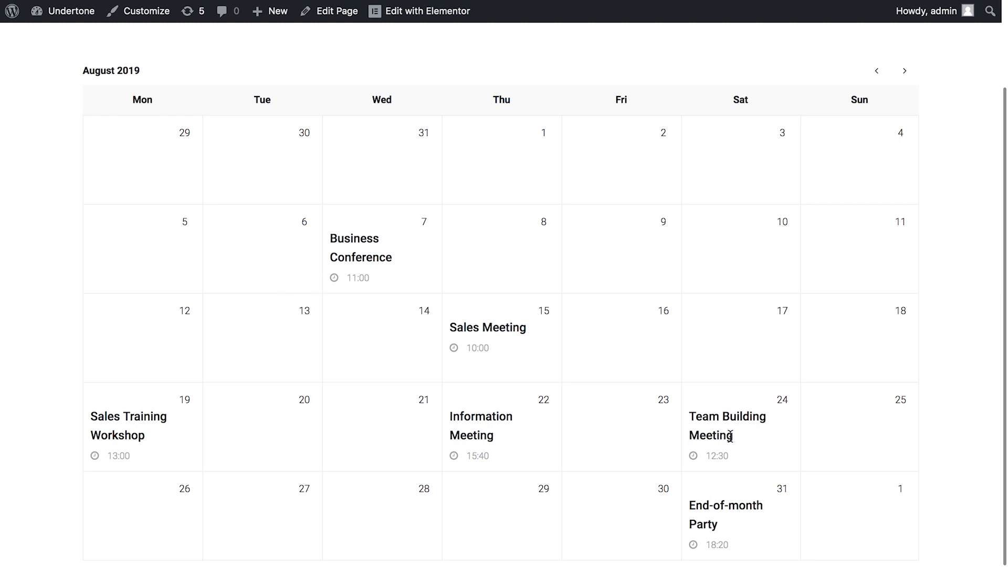
scroll(176, 451, up, 1)
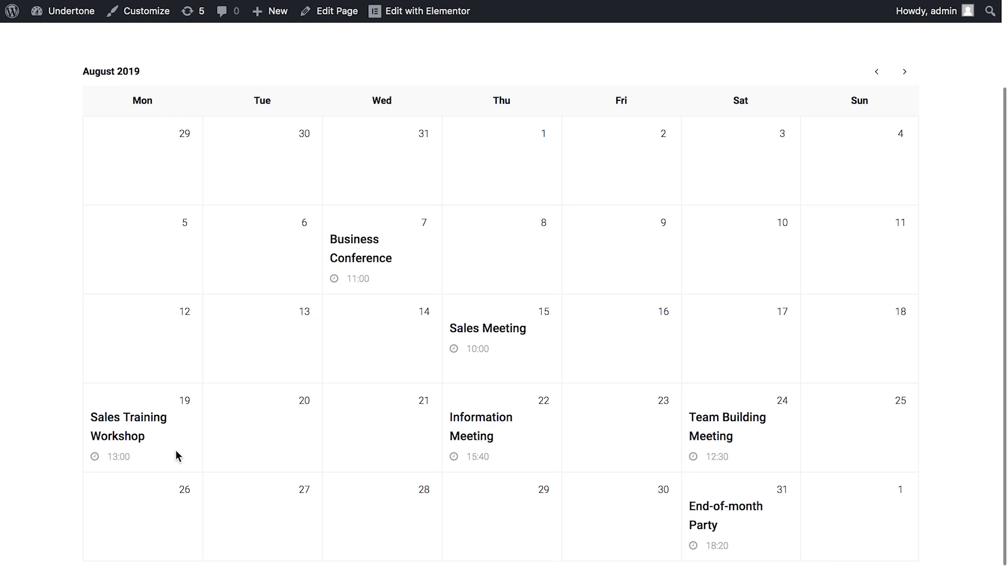
scroll(175, 450, up, 1)
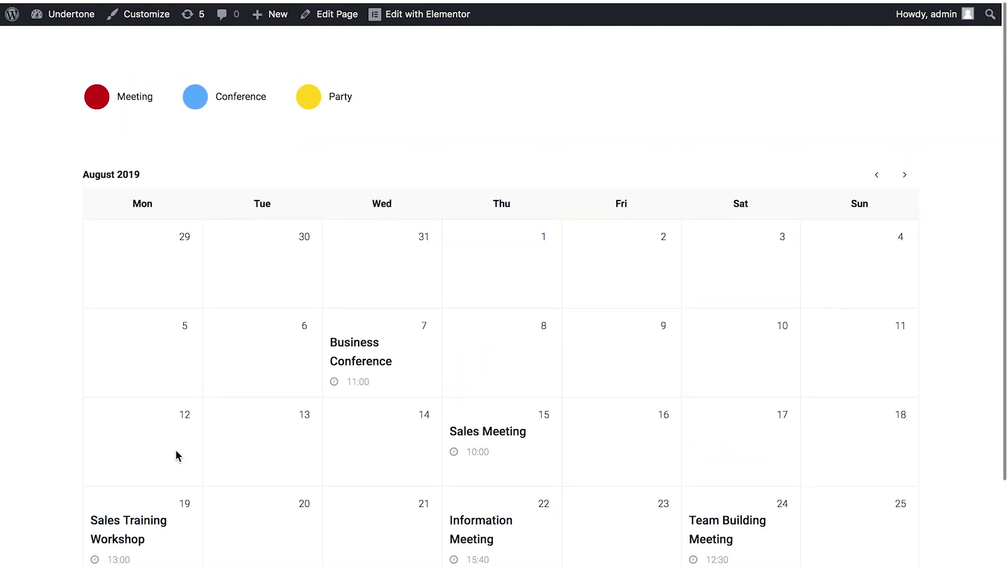
Filter the previewed calendar by Meeting and examine which events remain.
click(100, 102)
scroll(66, 142, down, 1)
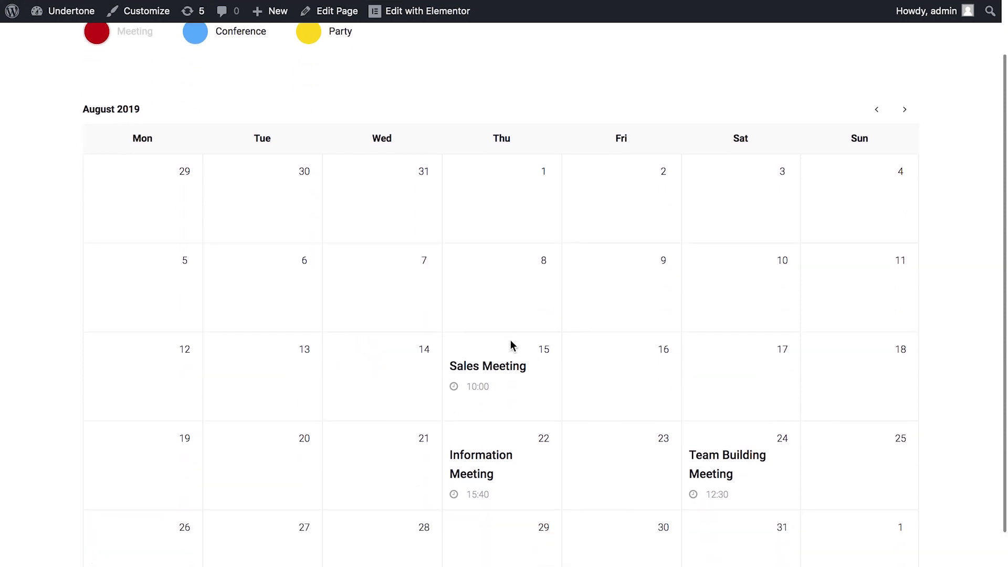
scroll(487, 341, up, 1)
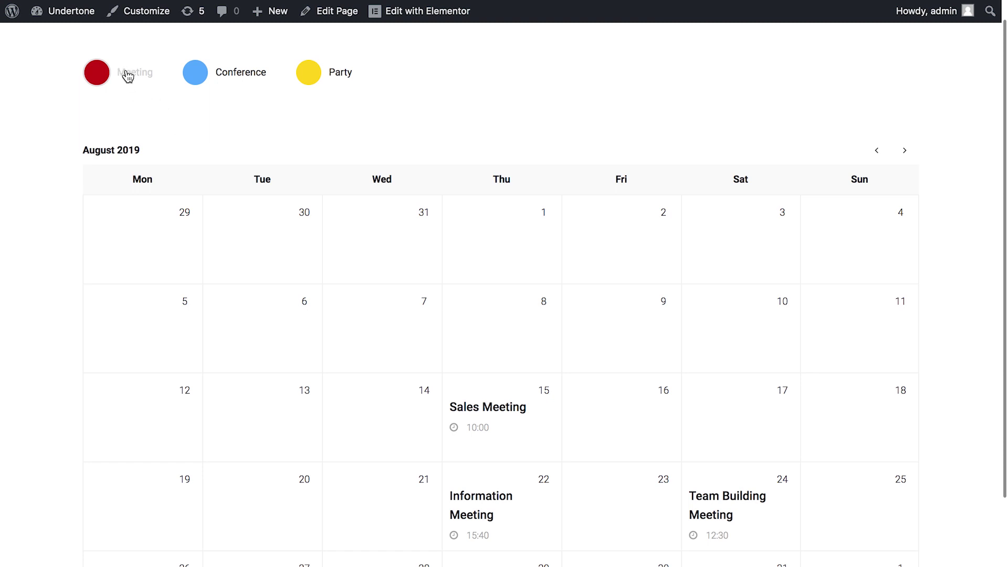
scroll(188, 99, down, 1)
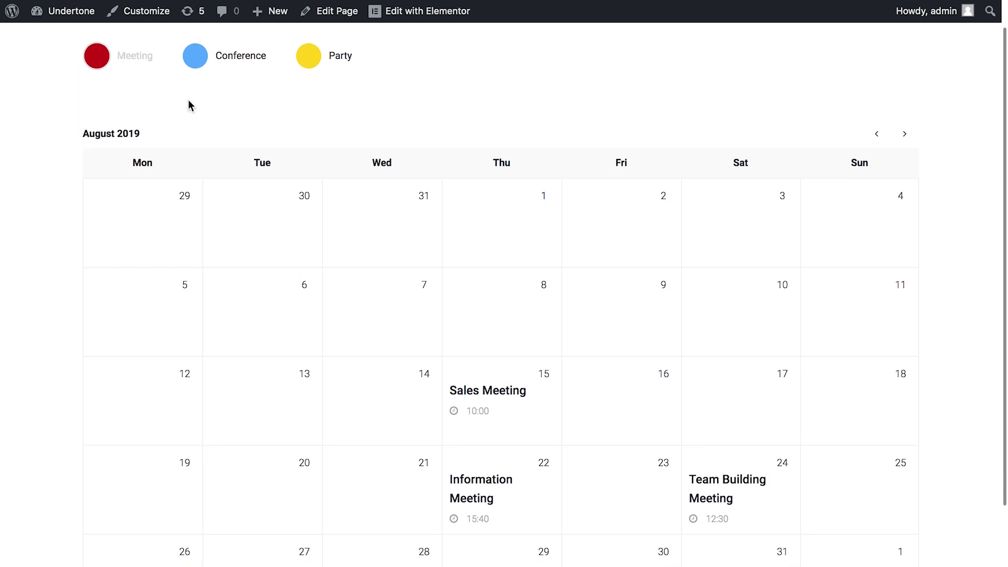
scroll(423, 347, up, 1)
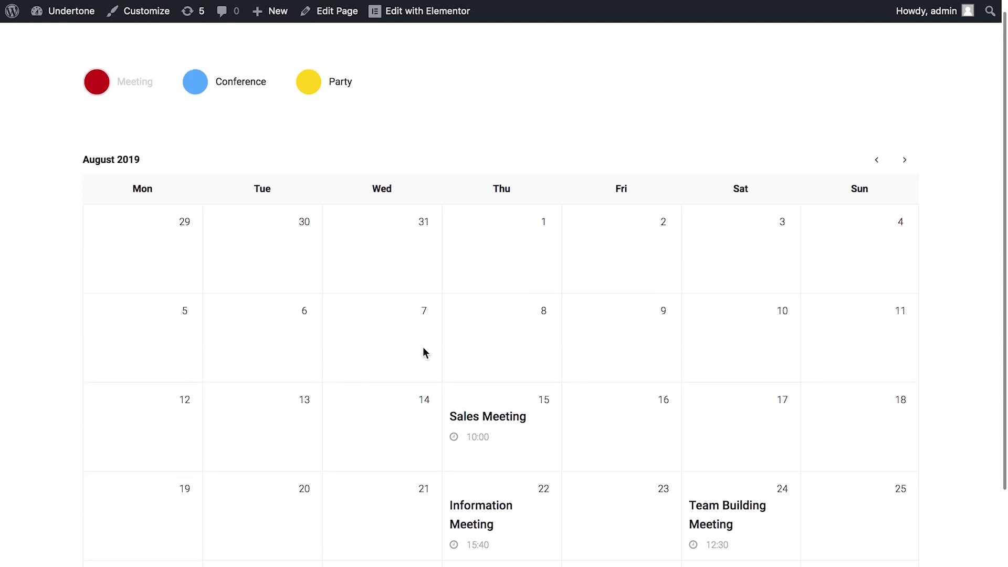
scroll(425, 353, down, 1)
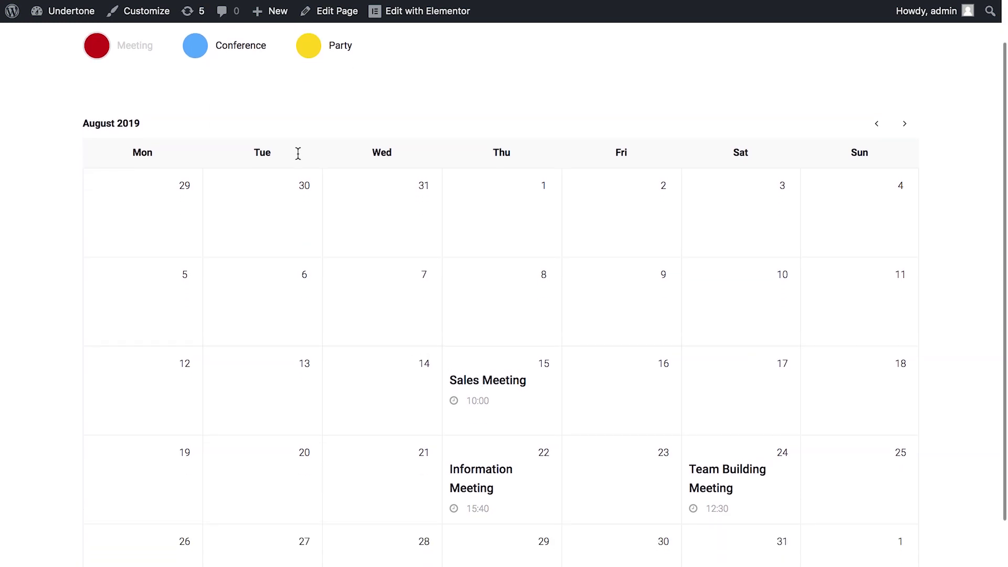
Switch the calendar filter from Meeting to Conference, add Party, and examine the filtered events.
click(203, 52)
click(109, 50)
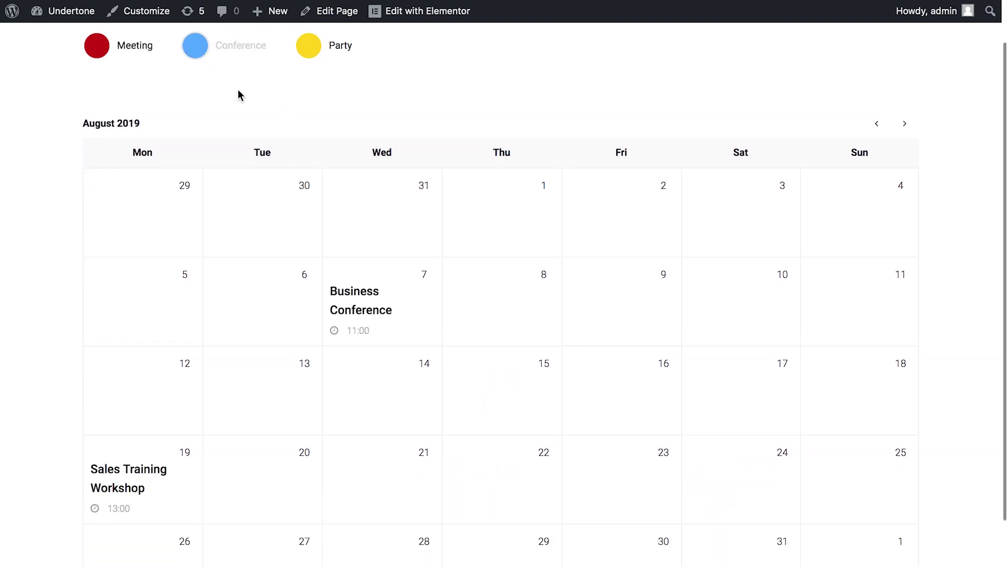
click(314, 55)
scroll(301, 141, down, 1)
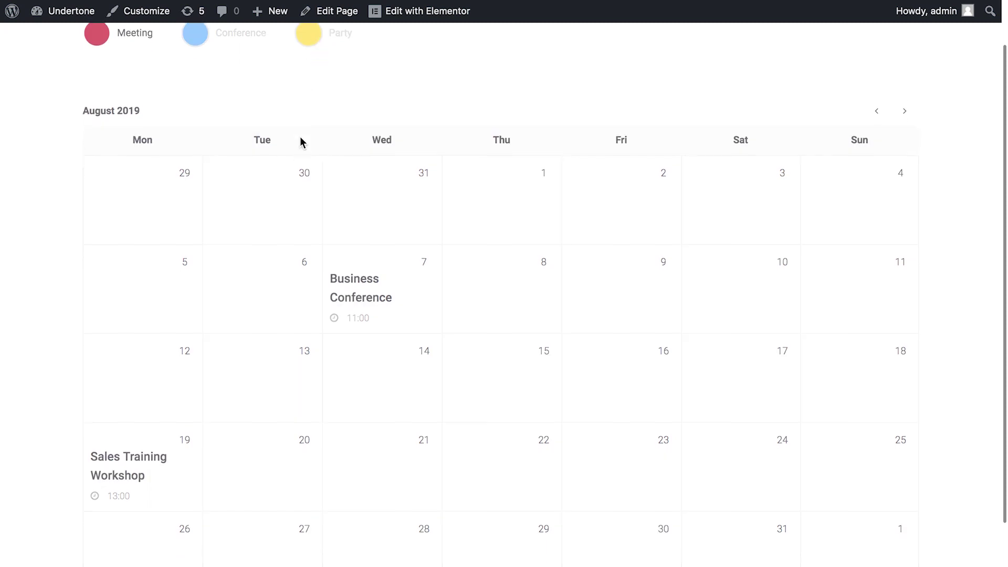
scroll(425, 309, up, 2)
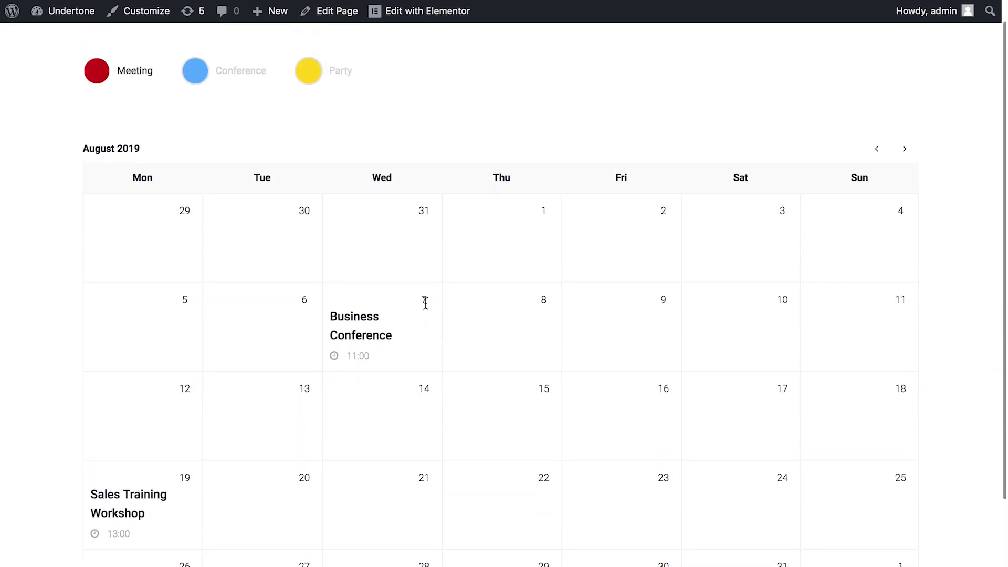